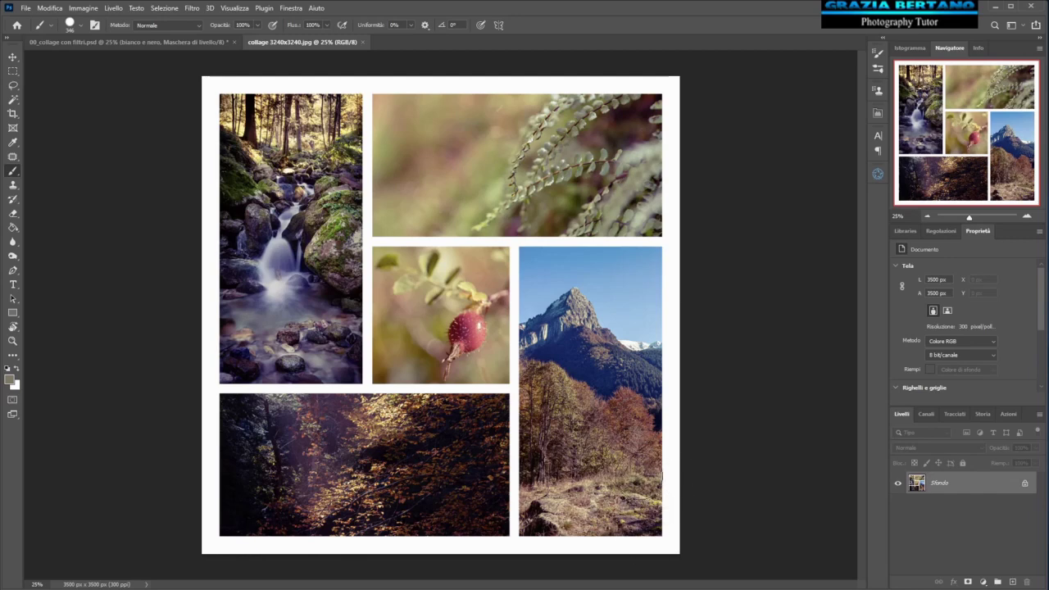
Step: In 00_collage con filtri.psd, show and then hide the 'bianco e nero' black-and-white layer
{"action": "left_click", "coordinate": [135, 45]}
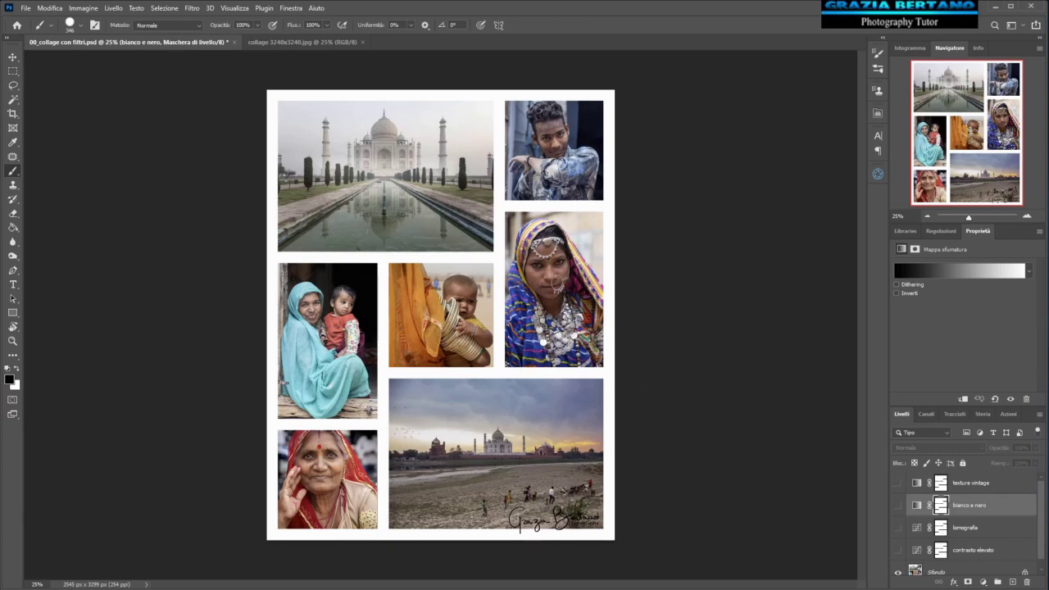
{"action": "left_click", "coordinate": [897, 505]}
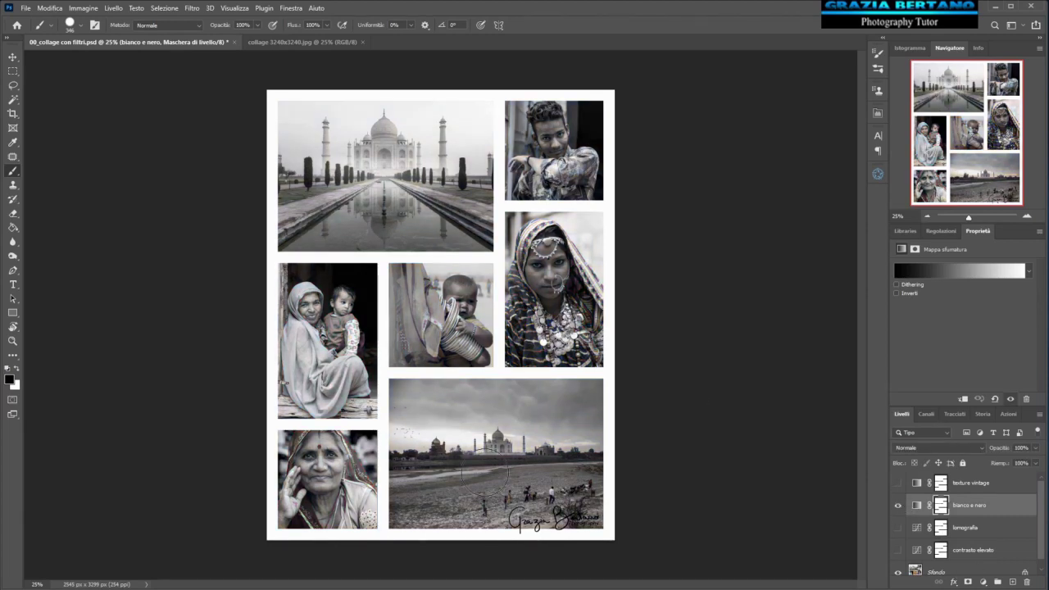
{"action": "left_click", "coordinate": [898, 506]}
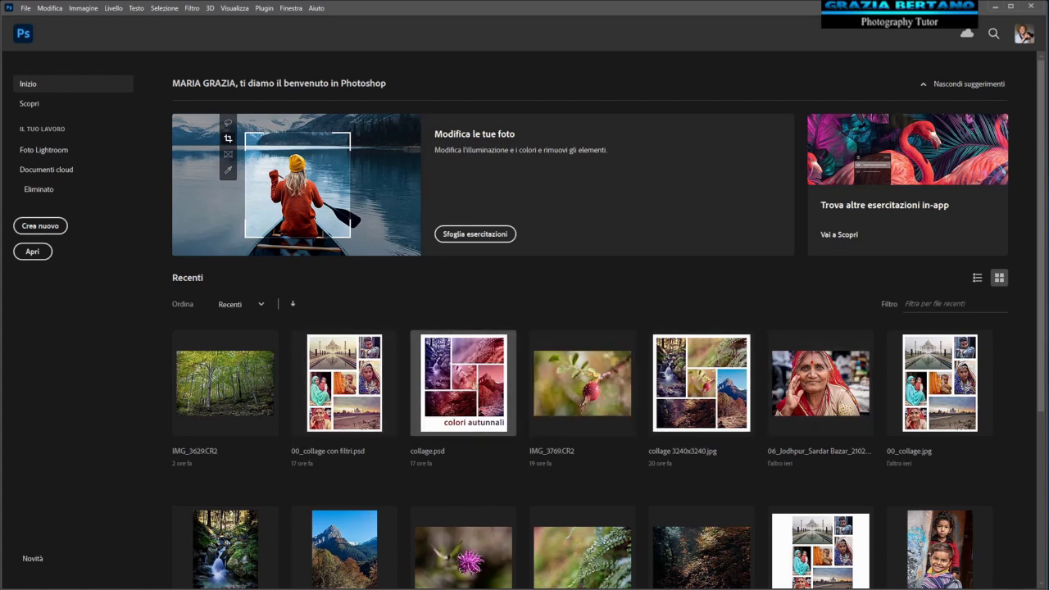
Step: Start a new document and browse the Recenti and Salvato presets before reaching the Foto tab
{"action": "left_click", "coordinate": [26, 8]}
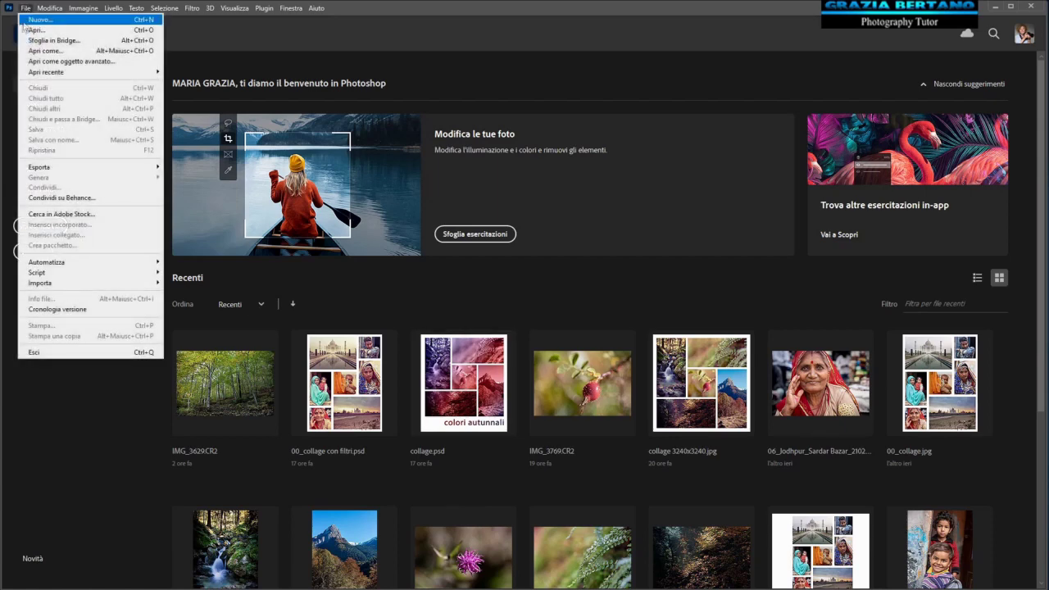
{"action": "left_click", "coordinate": [68, 405]}
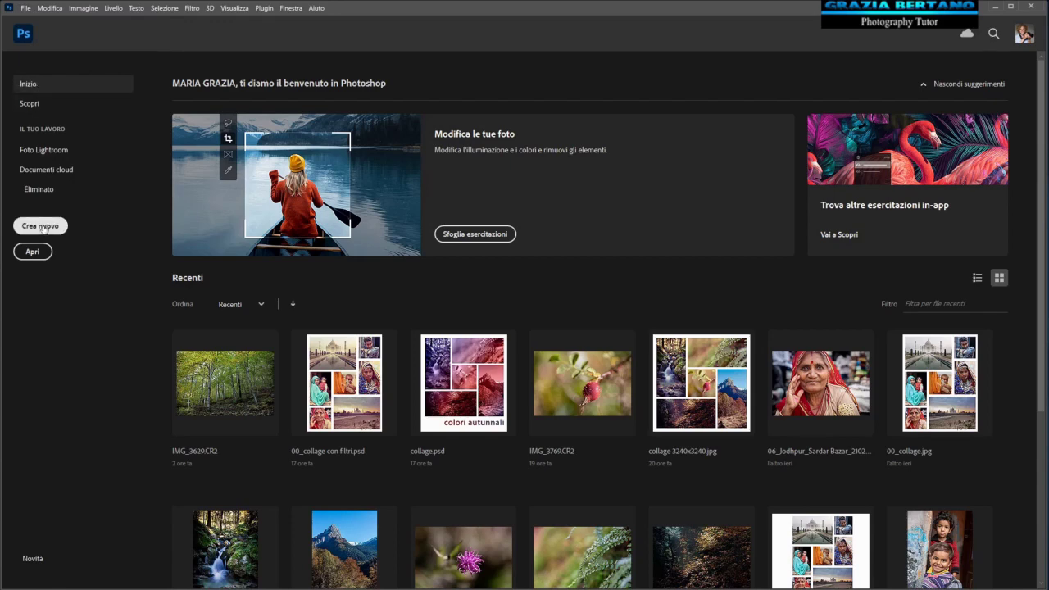
{"action": "left_click", "coordinate": [40, 226]}
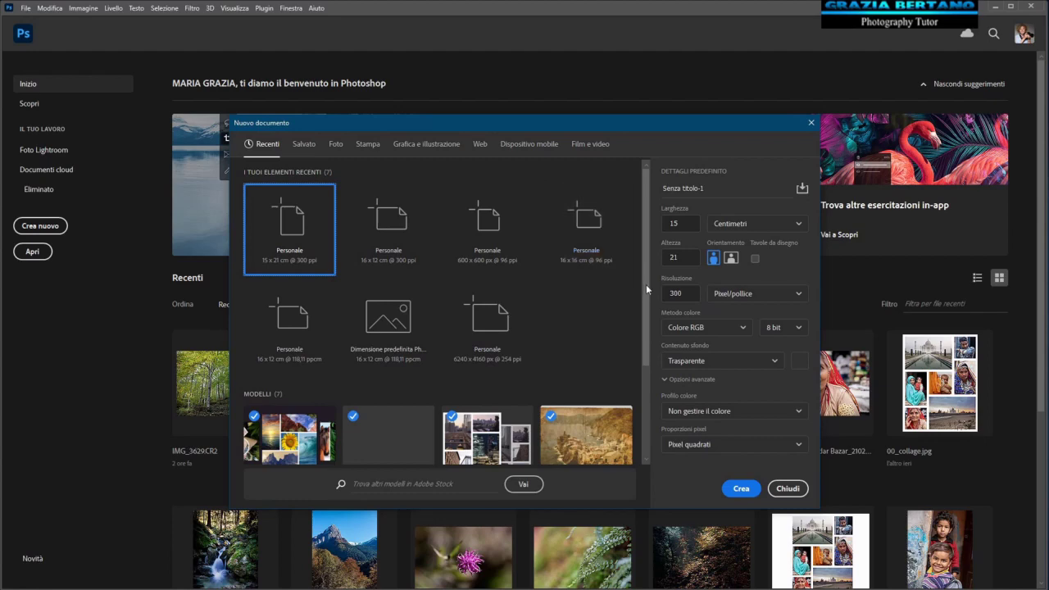
{"action": "left_click_drag", "start_coordinate": [646, 284], "coordinate": [646, 312]}
{"action": "scroll", "coordinate": [647, 312], "scroll_direction": "down", "scroll_amount": 2}
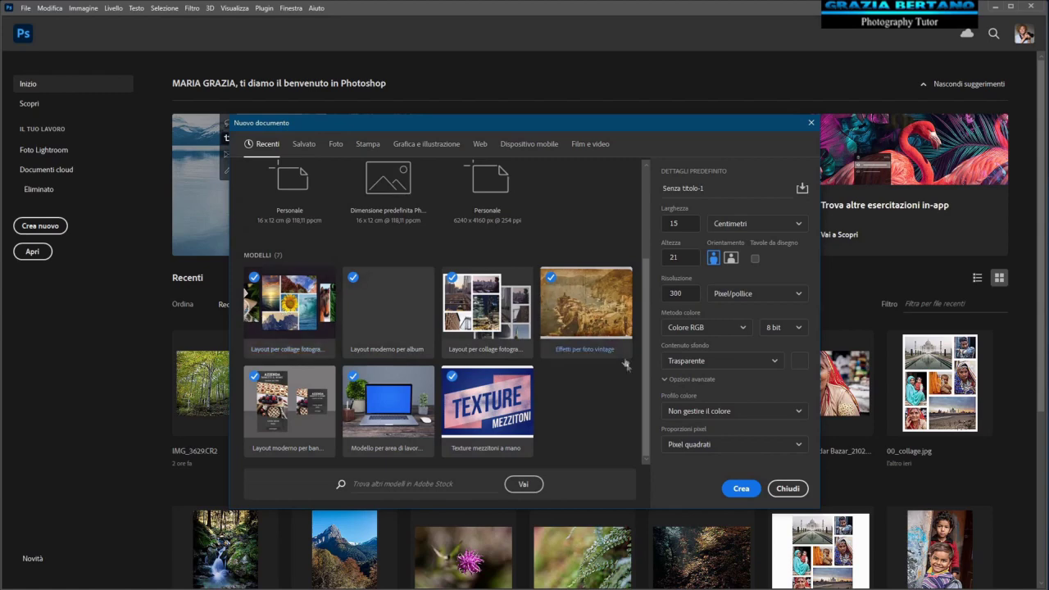
{"action": "left_click_drag", "start_coordinate": [645, 380], "coordinate": [642, 273]}
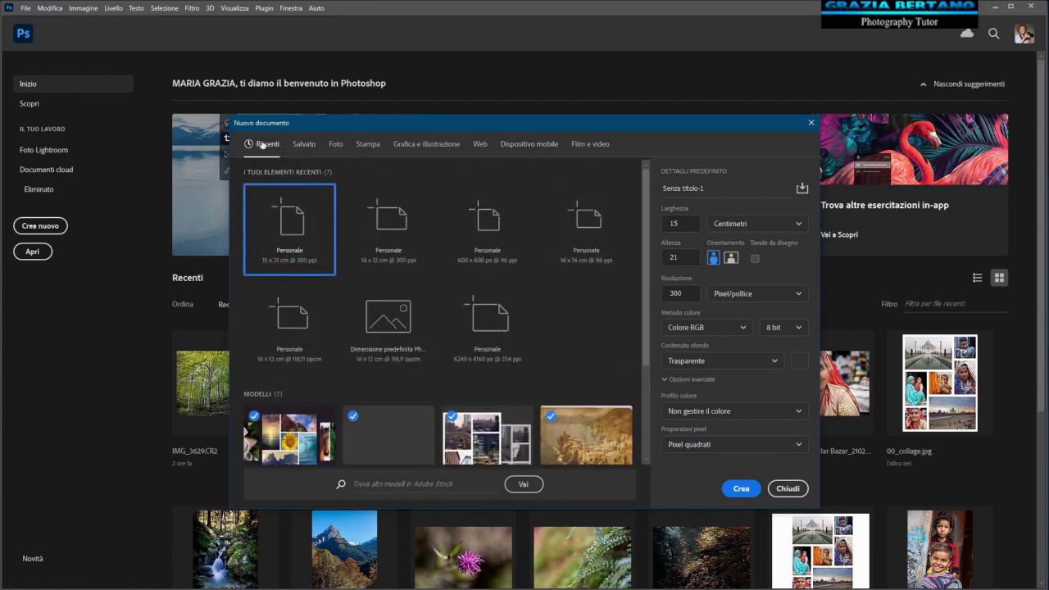
{"action": "left_click", "coordinate": [303, 144]}
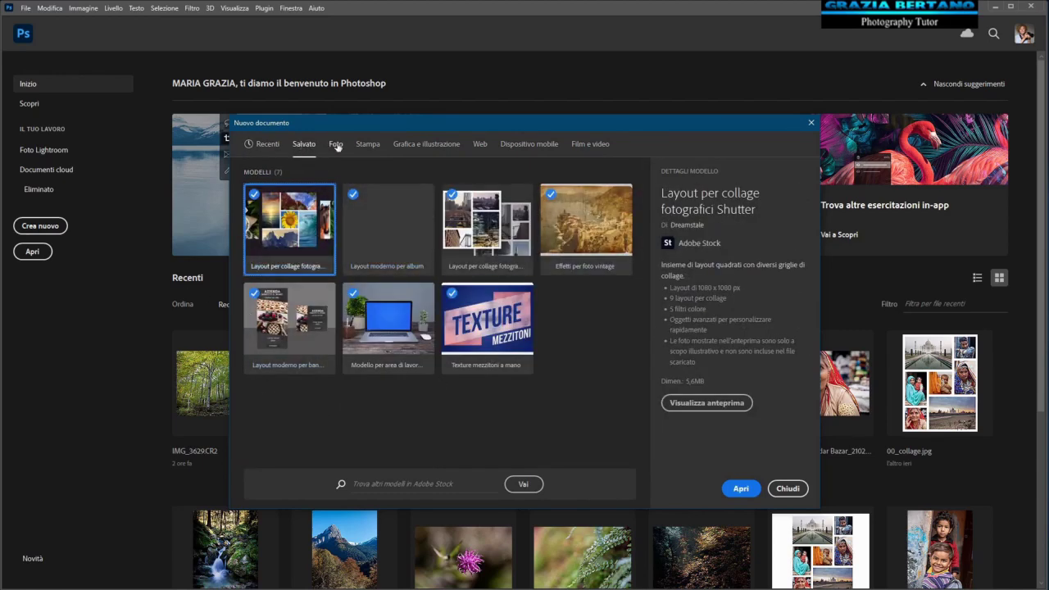
{"action": "left_click", "coordinate": [336, 145]}
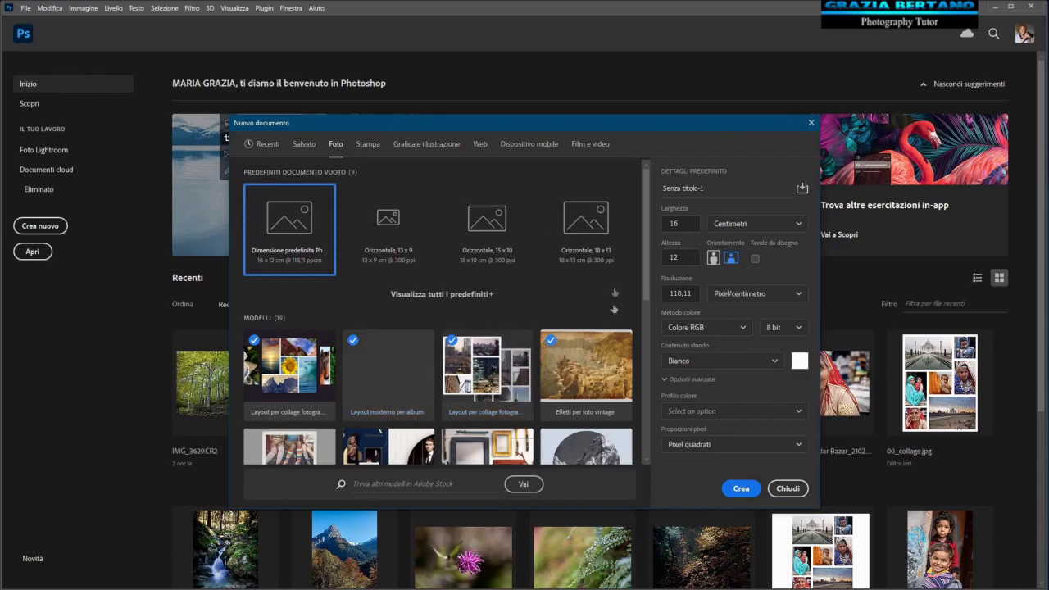
Step: Browse the Foto templates, view the tilted poster frames mockup details, then show the Stampa presets
{"action": "mouse_move", "coordinate": [645, 272]}
{"action": "left_mouse_down"}
{"action": "mouse_move", "coordinate": [644, 422]}
{"action": "mouse_move", "coordinate": [631, 265]}
{"action": "mouse_move", "coordinate": [637, 323]}
{"action": "left_mouse_up"}
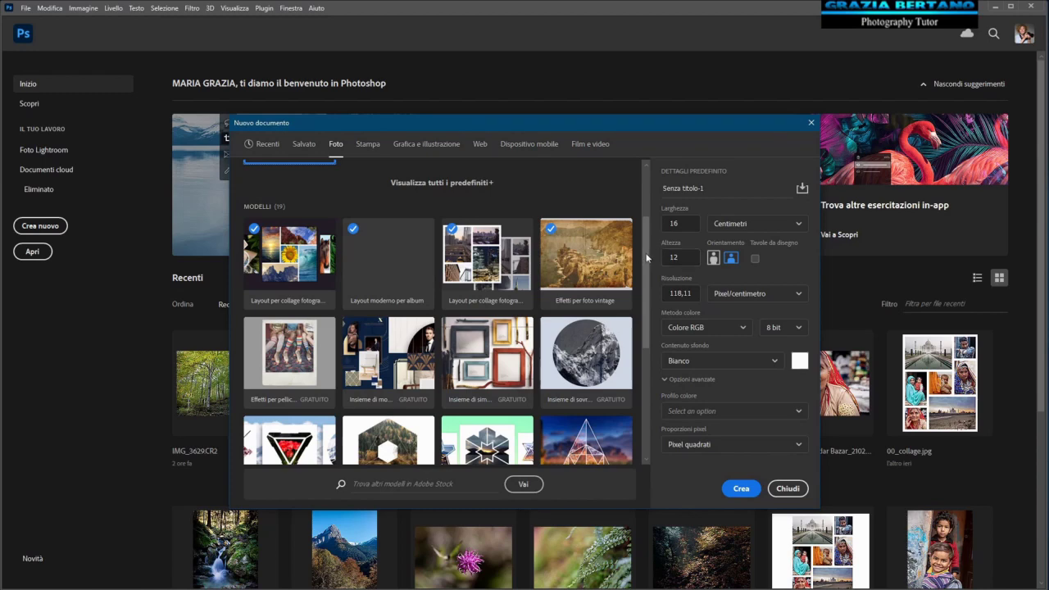
{"action": "scroll", "coordinate": [645, 254], "scroll_direction": "down", "scroll_amount": 1}
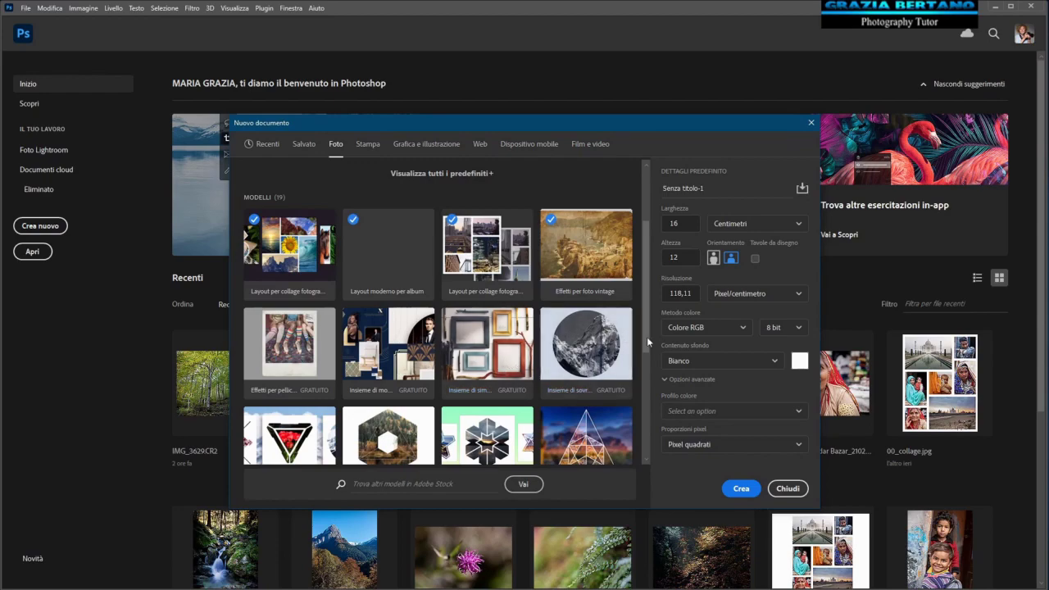
{"action": "left_click_drag", "start_coordinate": [646, 336], "coordinate": [650, 446]}
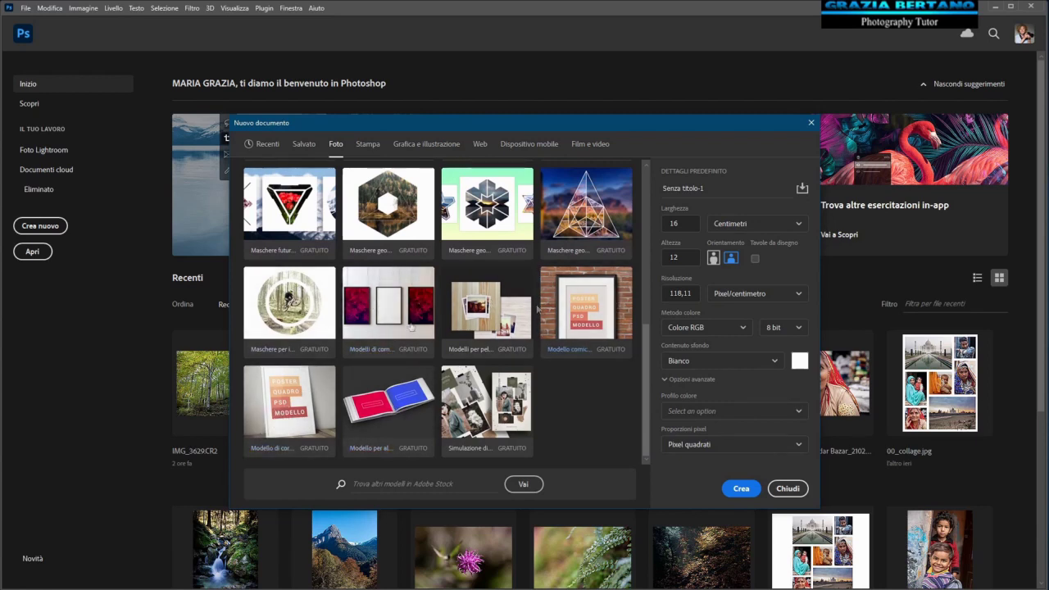
{"action": "left_click", "coordinate": [292, 410]}
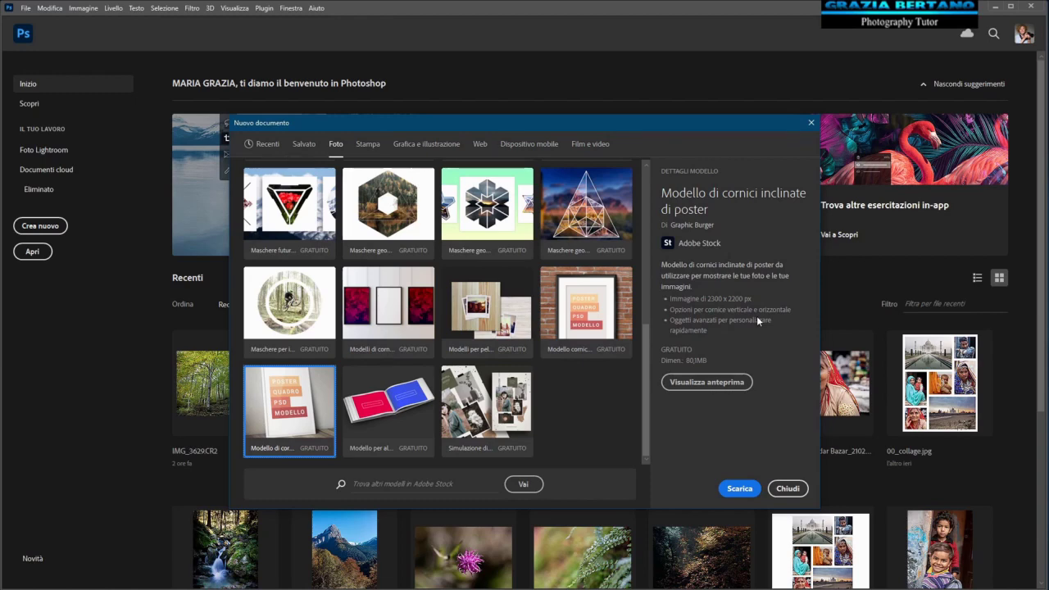
{"action": "left_click", "coordinate": [367, 145]}
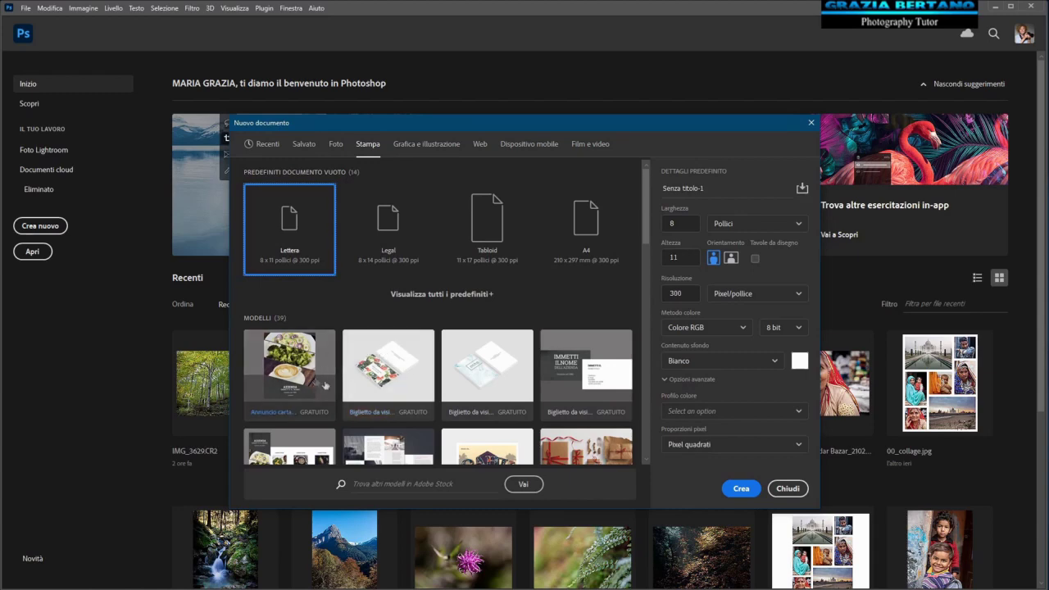
Step: In the Stampa presets, view the marbled business card and sweatshirts/t-shirts template details
{"action": "scroll", "coordinate": [467, 385], "scroll_direction": "down", "scroll_amount": 3}
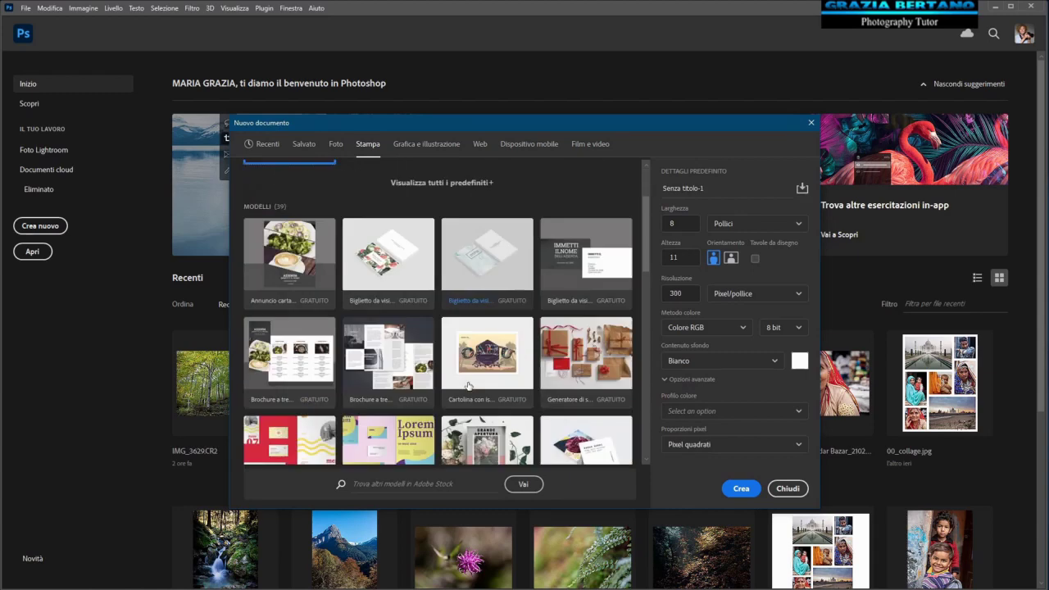
{"action": "left_click", "coordinate": [498, 250]}
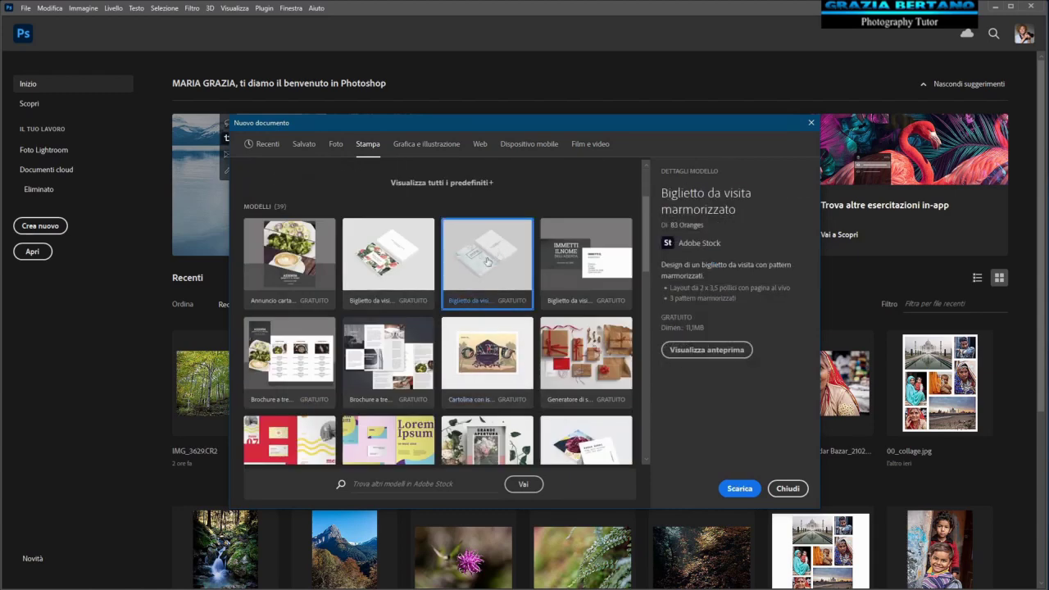
{"action": "scroll", "coordinate": [415, 404], "scroll_direction": "down", "scroll_amount": 4}
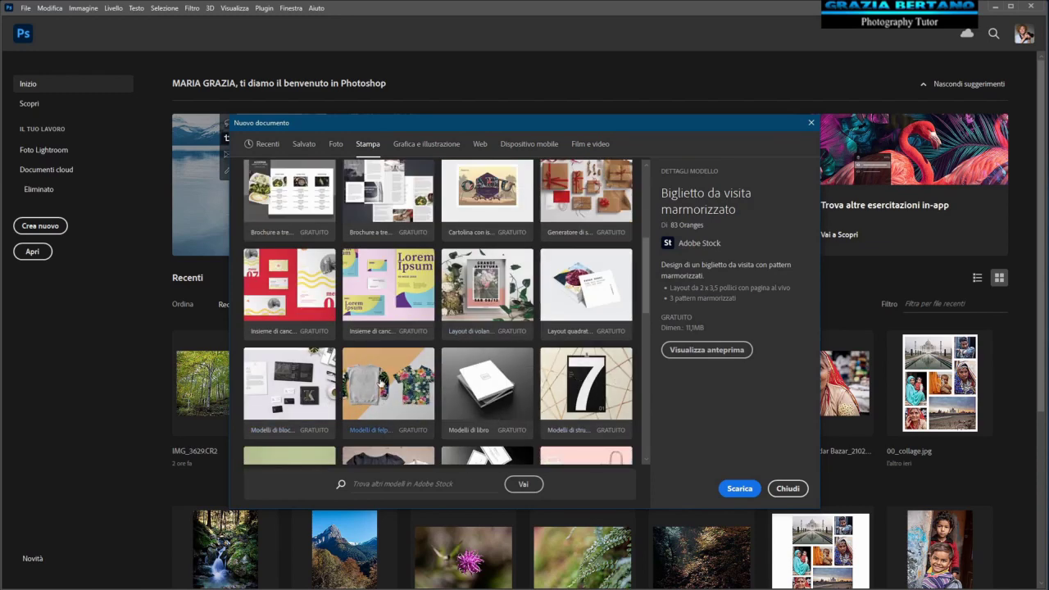
{"action": "left_click", "coordinate": [402, 403]}
{"action": "scroll", "coordinate": [383, 403], "scroll_direction": "down", "scroll_amount": 4}
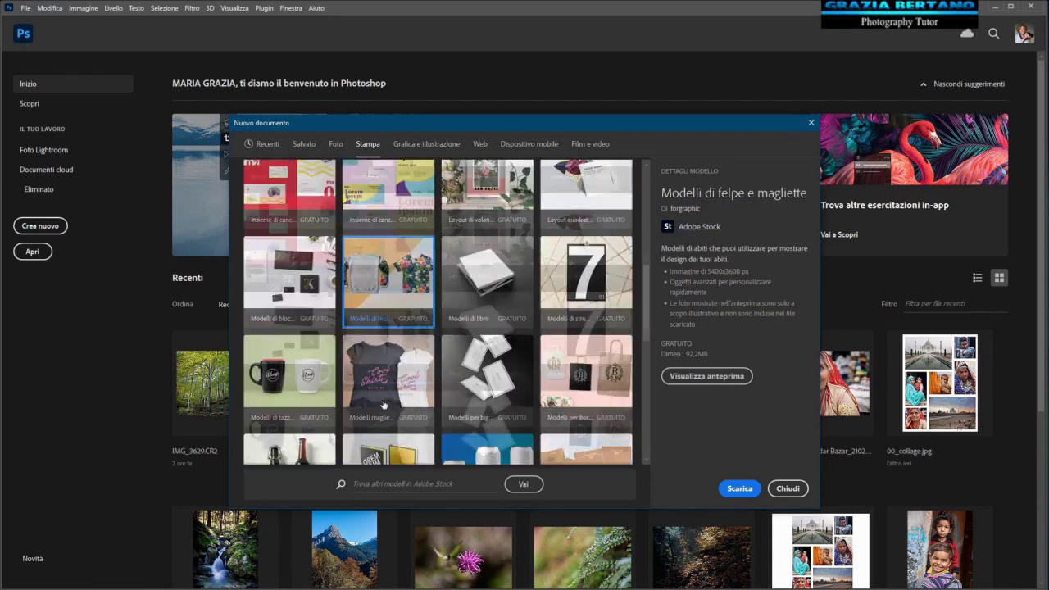
{"action": "scroll", "coordinate": [410, 369], "scroll_direction": "up", "scroll_amount": 8}
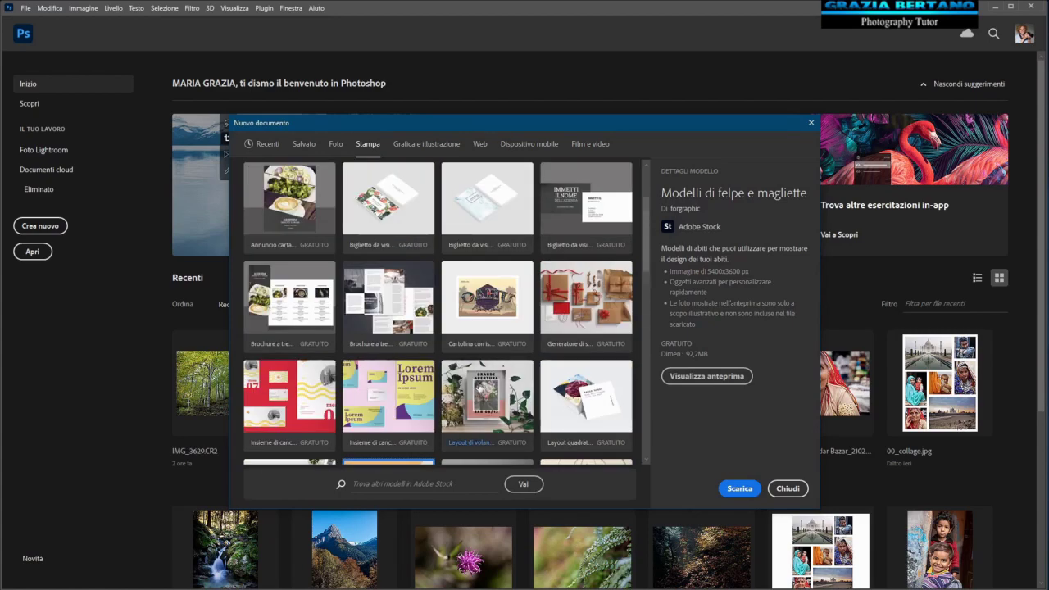
Step: In Grafica e illustrazione, preview the watercolour texture set template, then go back
{"action": "left_click", "coordinate": [422, 146]}
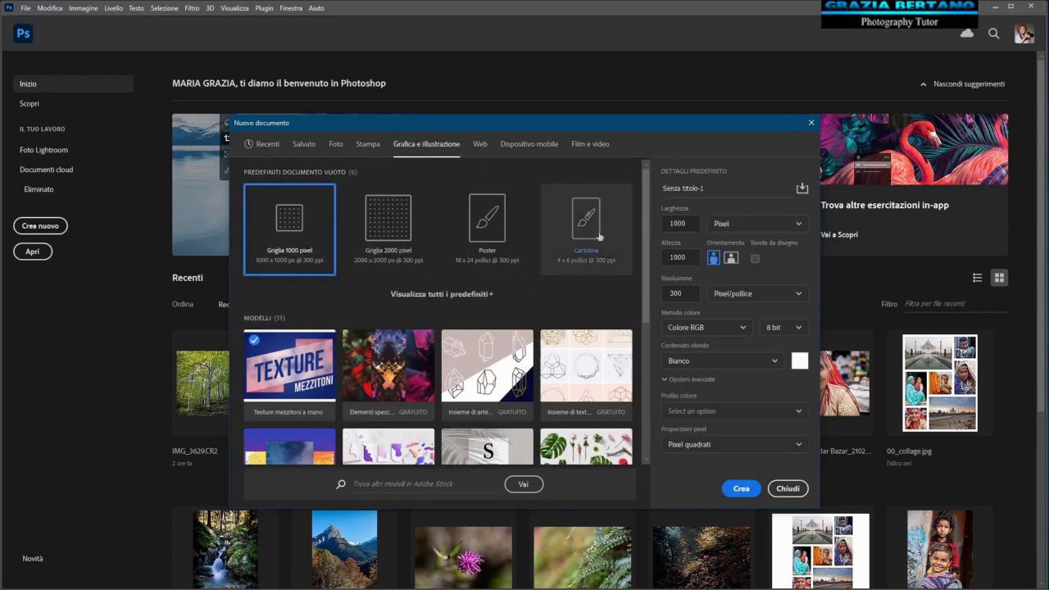
{"action": "scroll", "coordinate": [450, 390], "scroll_direction": "down", "scroll_amount": 3}
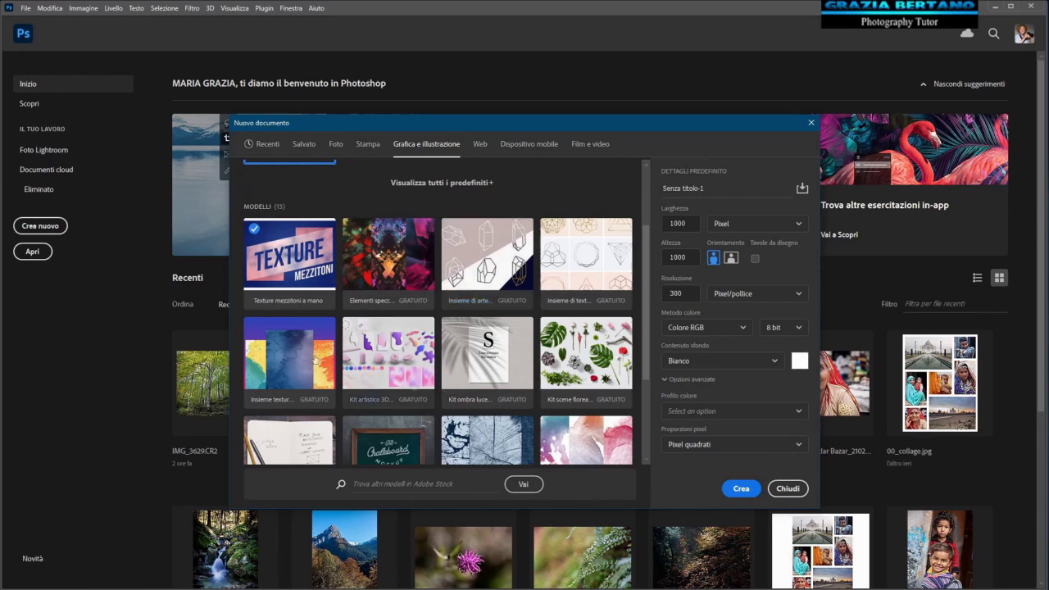
{"action": "left_click", "coordinate": [288, 373]}
{"action": "left_click", "coordinate": [713, 360]}
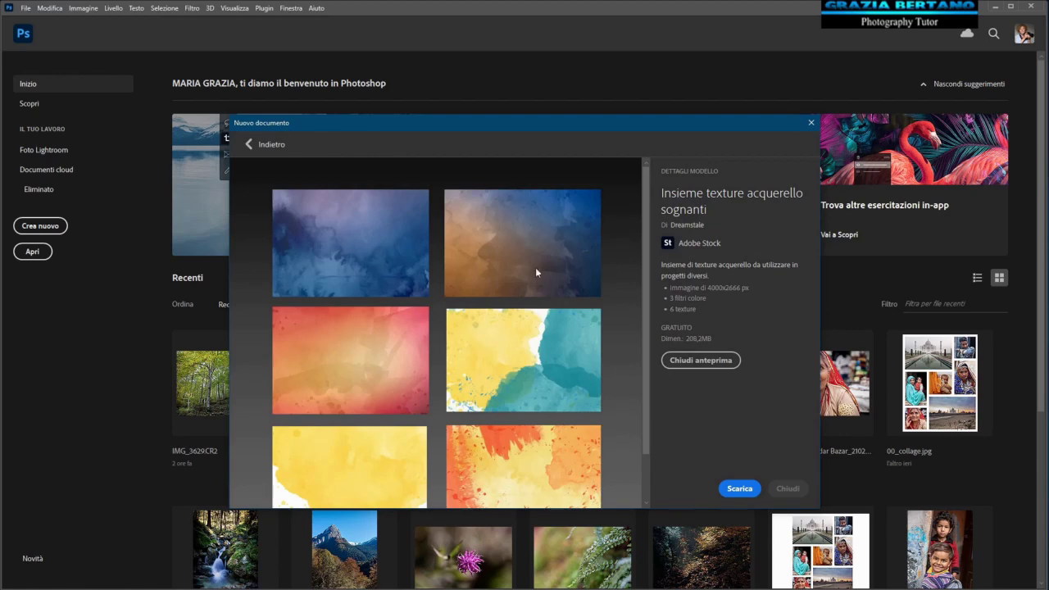
{"action": "scroll", "coordinate": [531, 400], "scroll_direction": "down", "scroll_amount": 2}
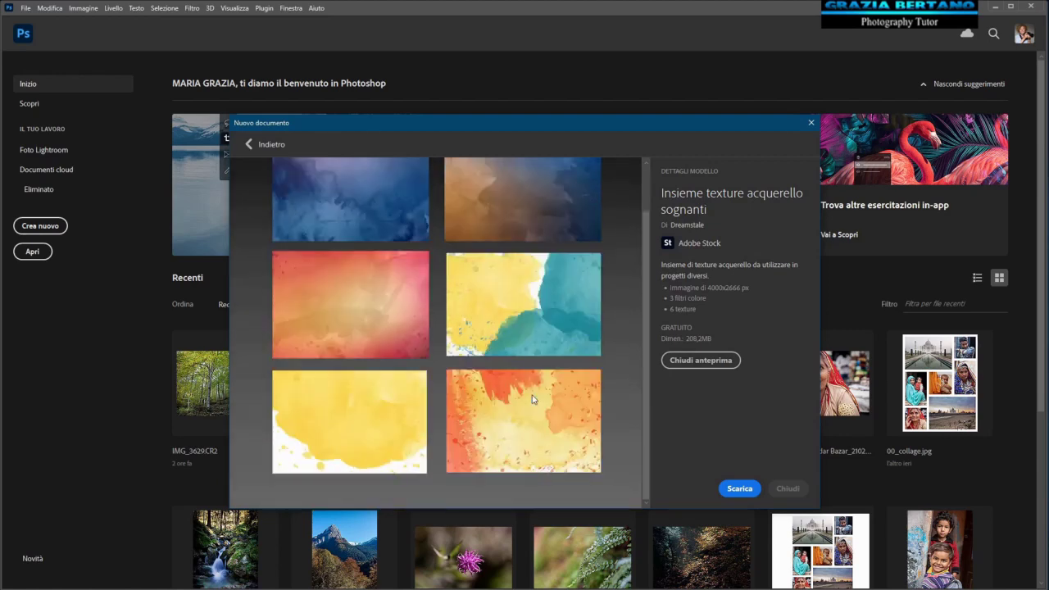
{"action": "scroll", "coordinate": [532, 399], "scroll_direction": "up", "scroll_amount": 2}
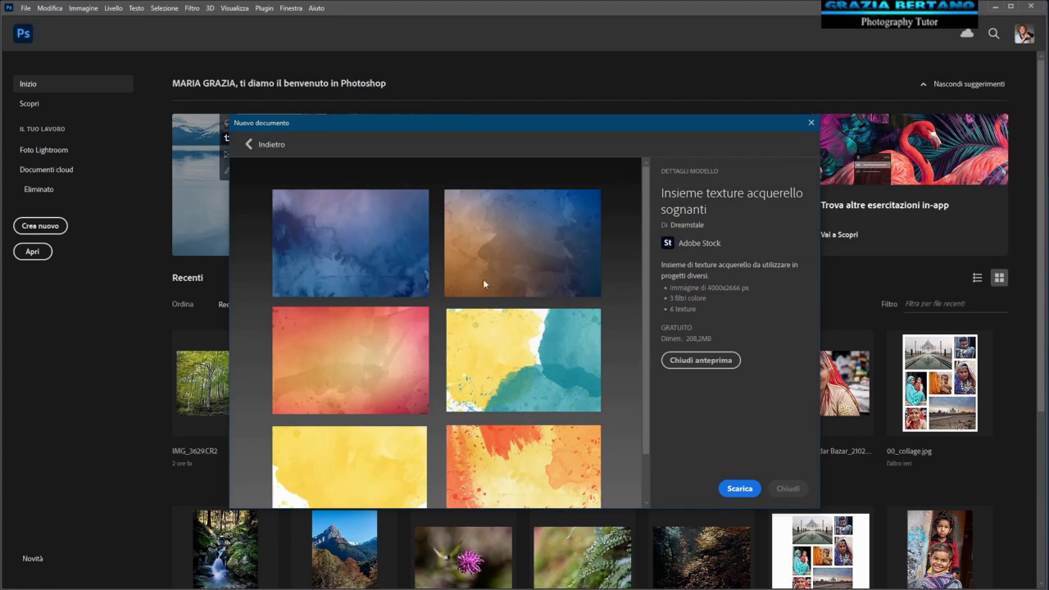
{"action": "left_click", "coordinate": [268, 148]}
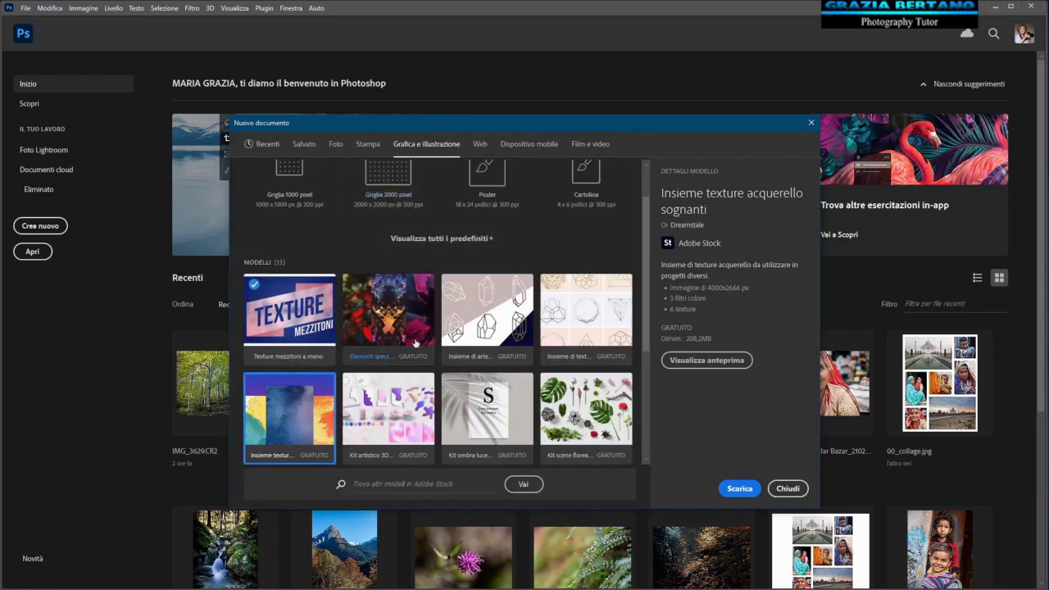
Step: Preview the Texture mezzitoni a mano template, go back, and show the Web presets
{"action": "left_click", "coordinate": [301, 316]}
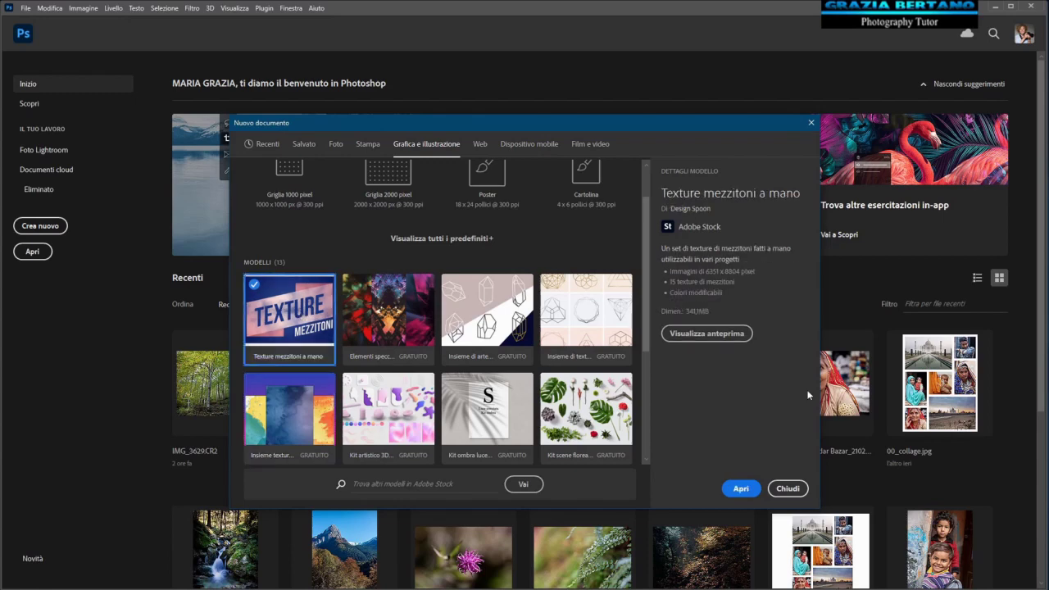
{"action": "left_click", "coordinate": [703, 336]}
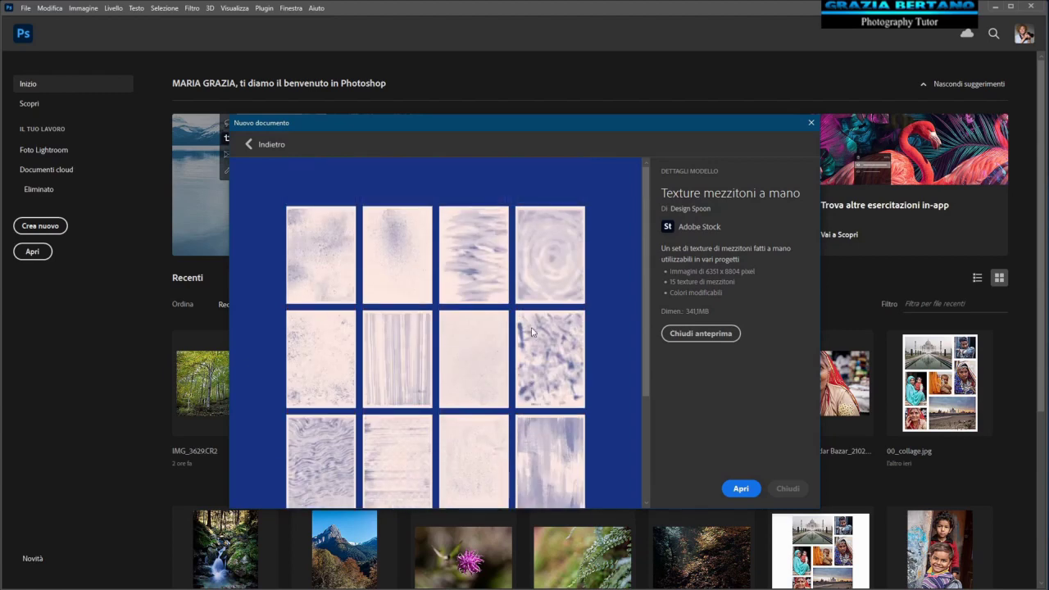
{"action": "left_click", "coordinate": [274, 145]}
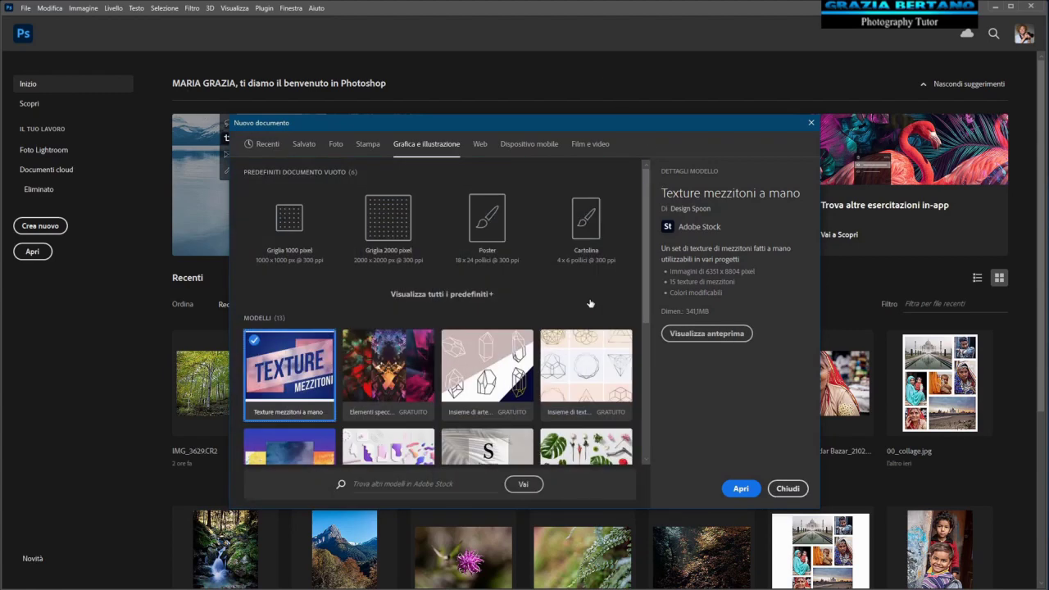
{"action": "left_click", "coordinate": [480, 144]}
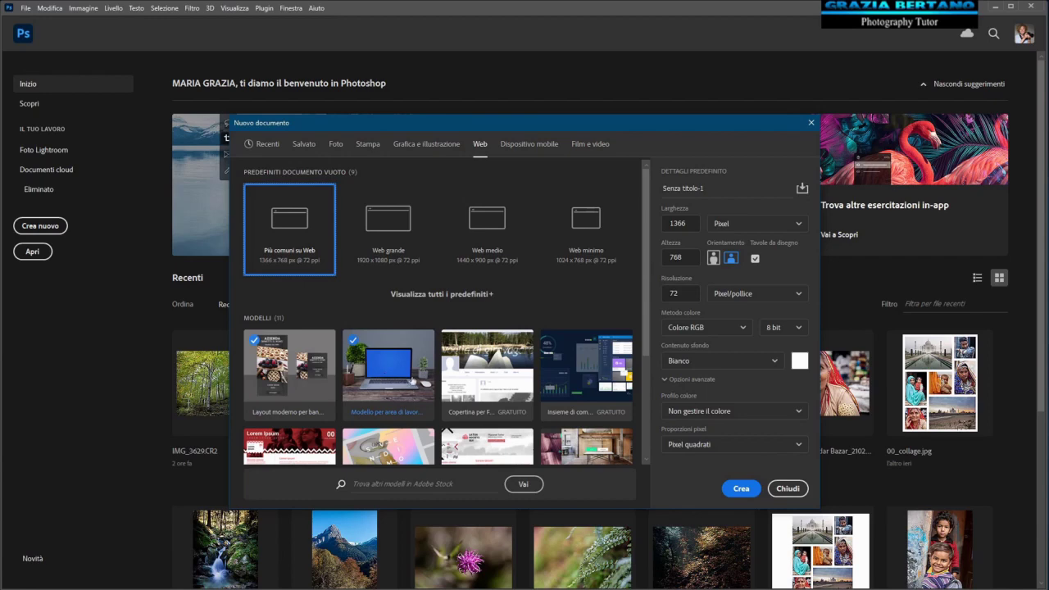
Step: Scroll the Web templates and view the Layout moderni per siti Web details
{"action": "scroll", "coordinate": [404, 371], "scroll_direction": "down", "scroll_amount": 3}
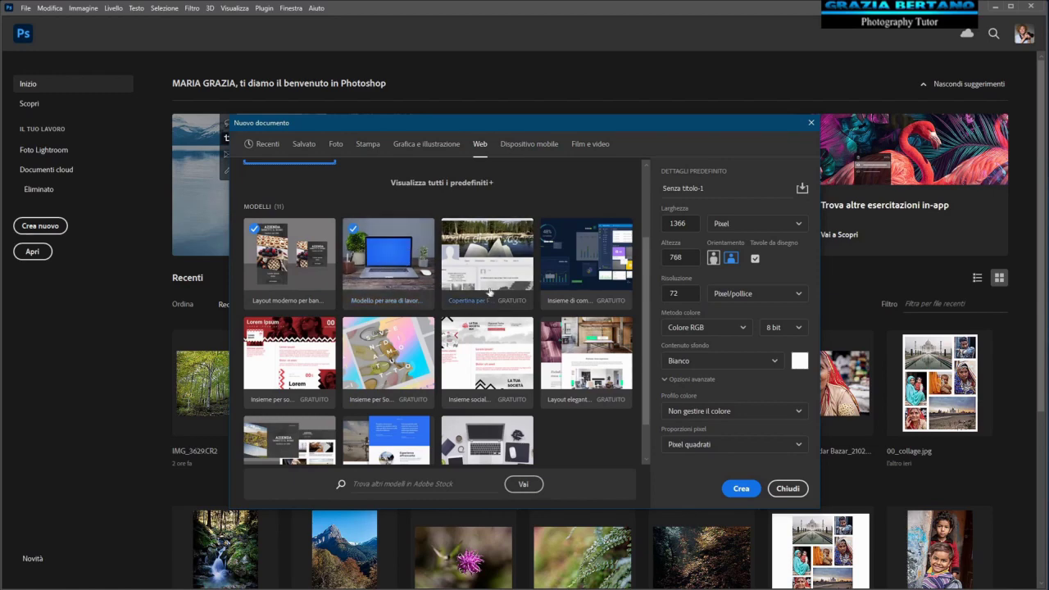
{"action": "scroll", "coordinate": [490, 292], "scroll_direction": "down", "scroll_amount": 1}
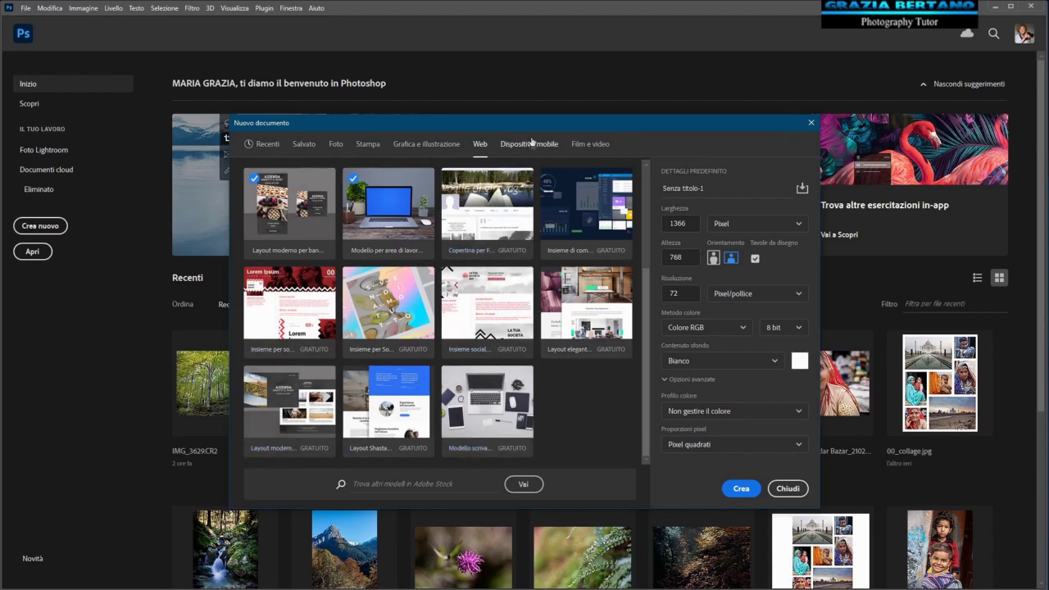
{"action": "left_click", "coordinate": [282, 400]}
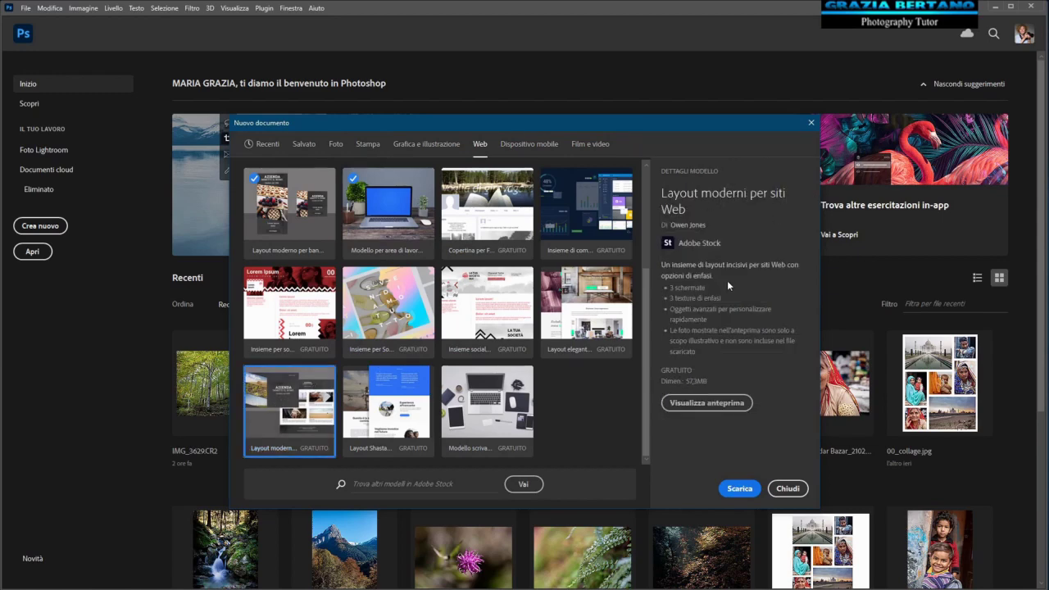
Step: Check mobile and Film e video presets, preview Grafica titolo evento, then return to Foto
{"action": "left_click", "coordinate": [529, 145]}
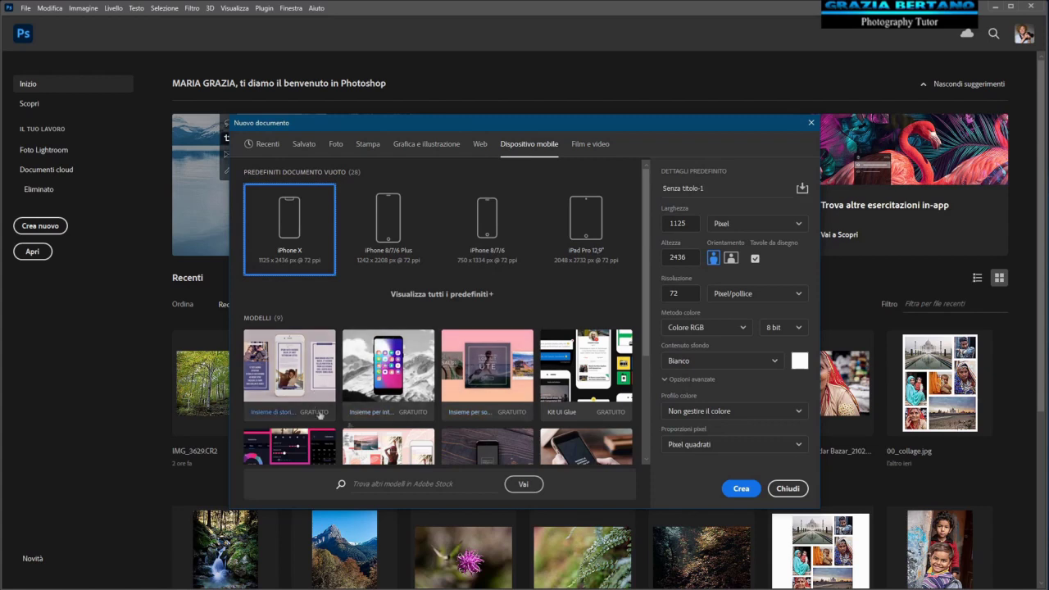
{"action": "left_click", "coordinate": [586, 146]}
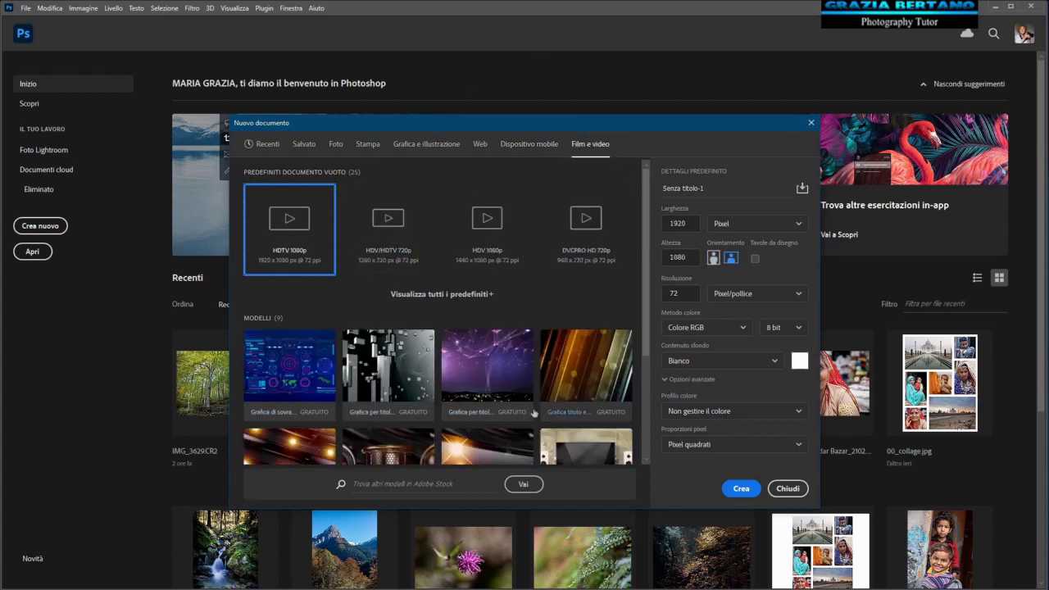
{"action": "left_click", "coordinate": [581, 361]}
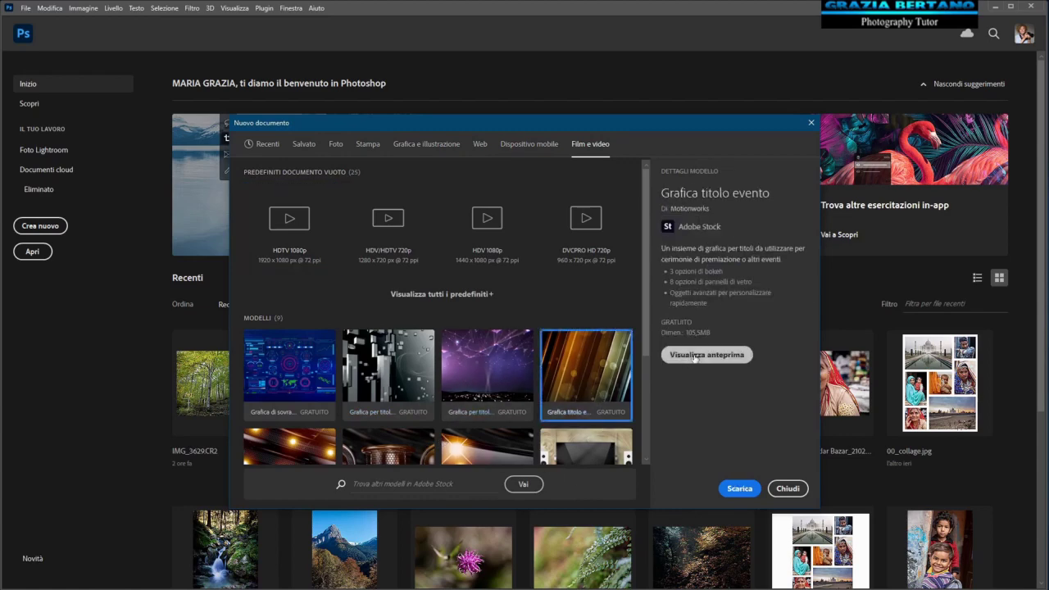
{"action": "left_click", "coordinate": [706, 355]}
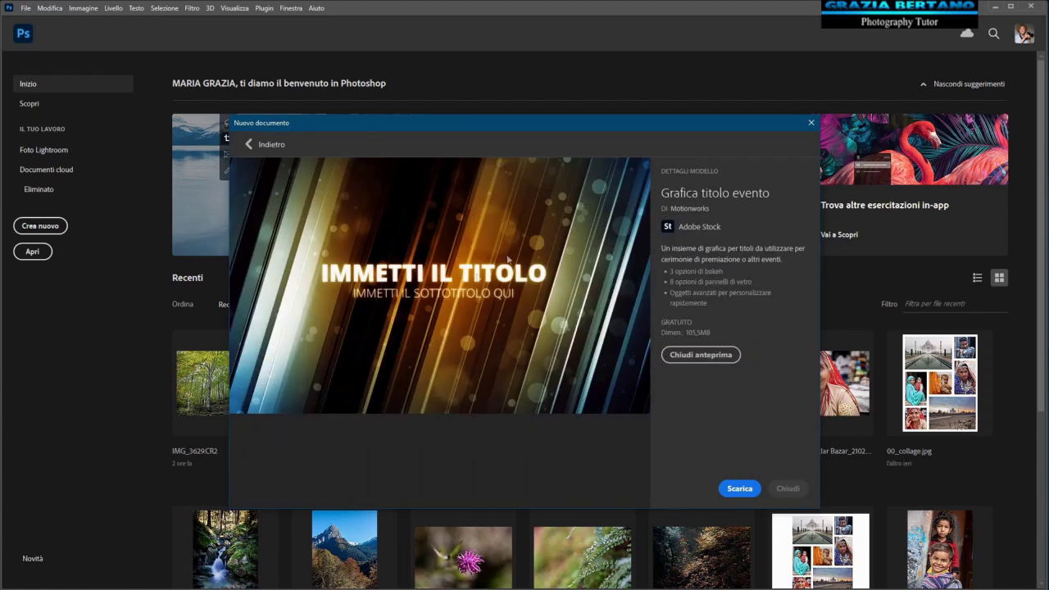
{"action": "left_click", "coordinate": [250, 145]}
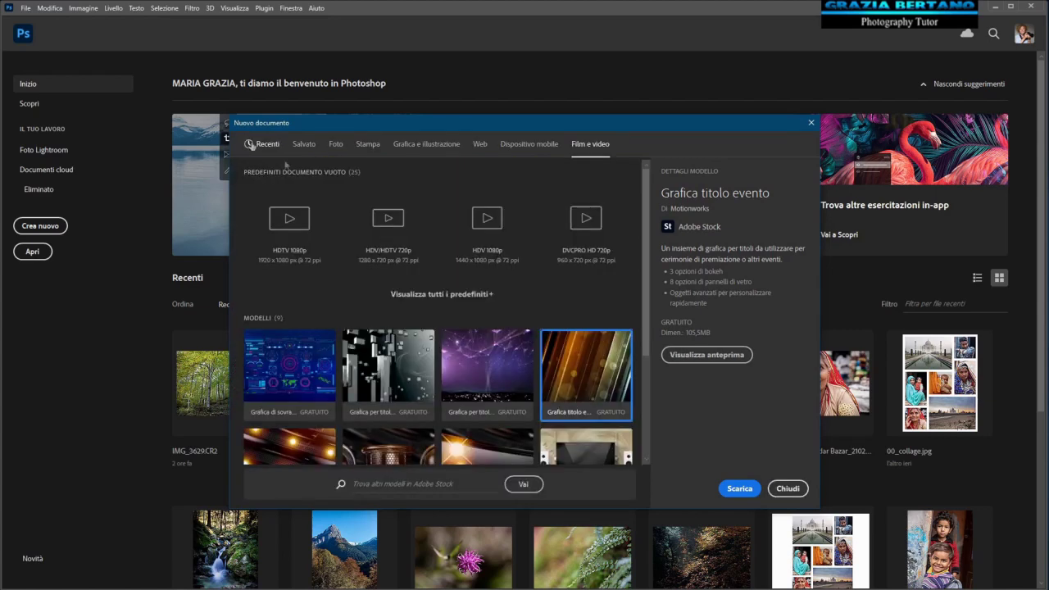
{"action": "left_click", "coordinate": [336, 143]}
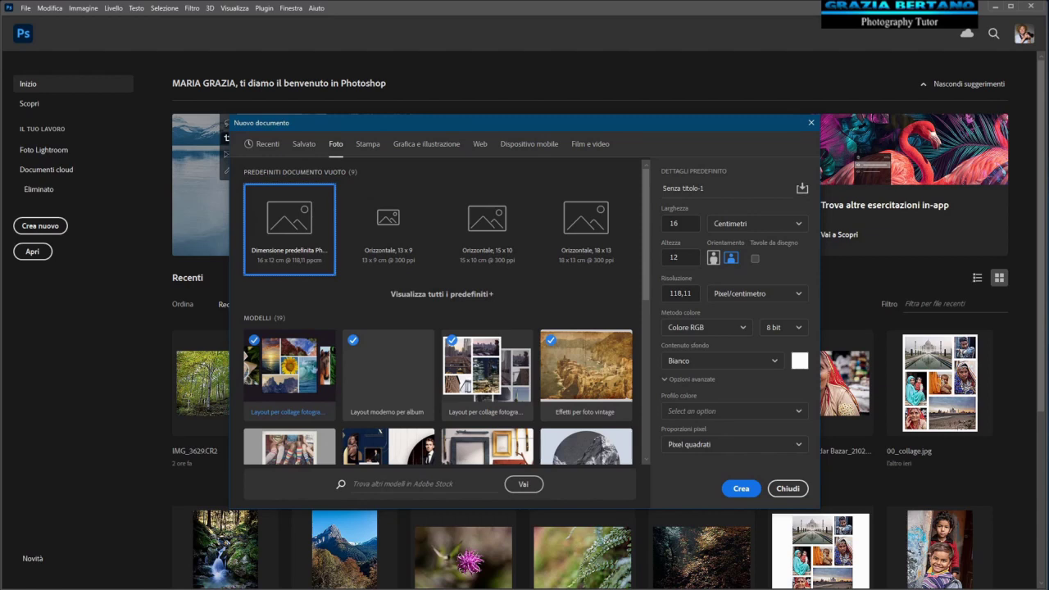
Step: Open the Layout per collage fotografici Shutter template as a new 1080 x 1080 px document
{"action": "left_click", "coordinate": [286, 368]}
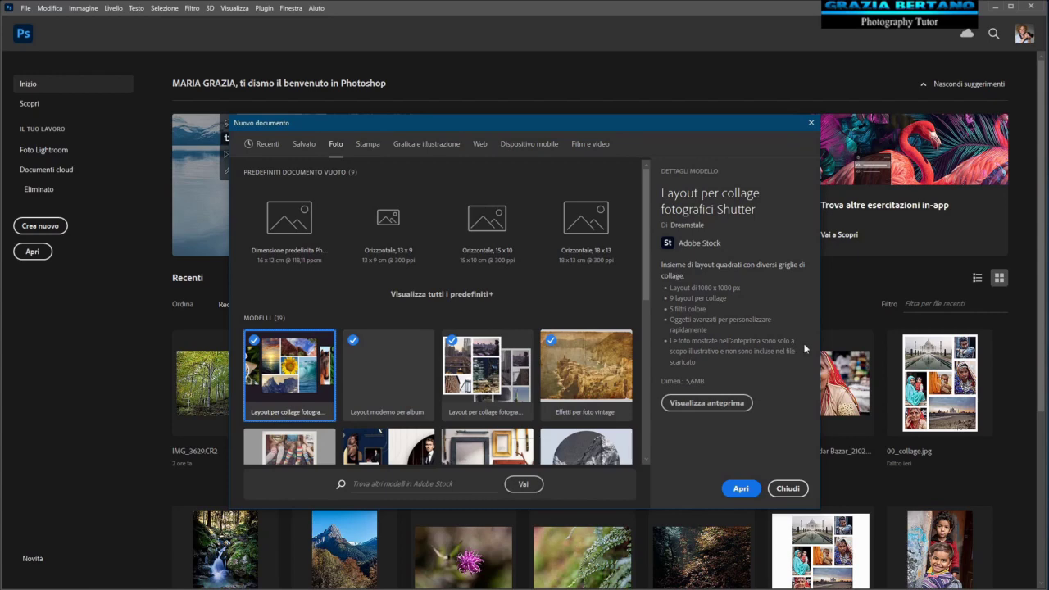
{"action": "left_click", "coordinate": [741, 488]}
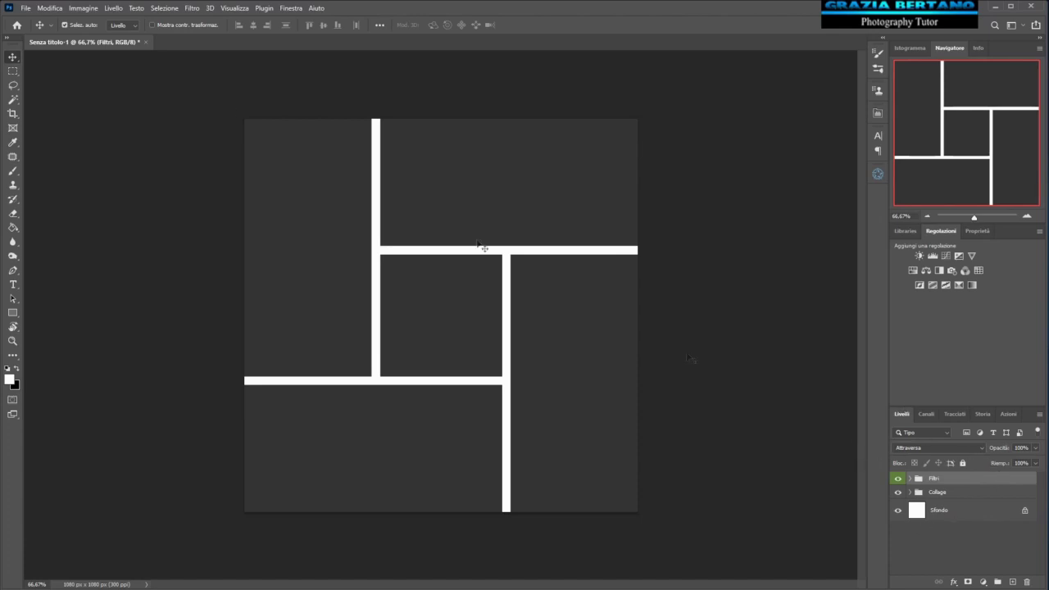
Step: Show the Layers panel, inspect the Filtri group, and expand the Collage group's layouts
{"action": "left_click", "coordinate": [288, 8]}
{"action": "mouse_move", "coordinate": [349, 217]}
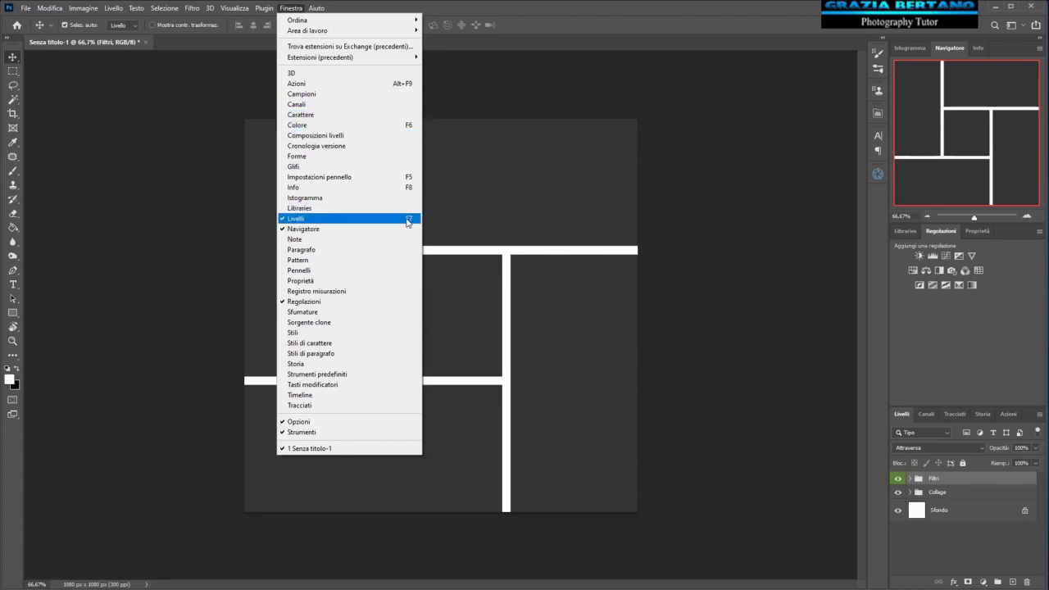
{"action": "left_click", "coordinate": [989, 499]}
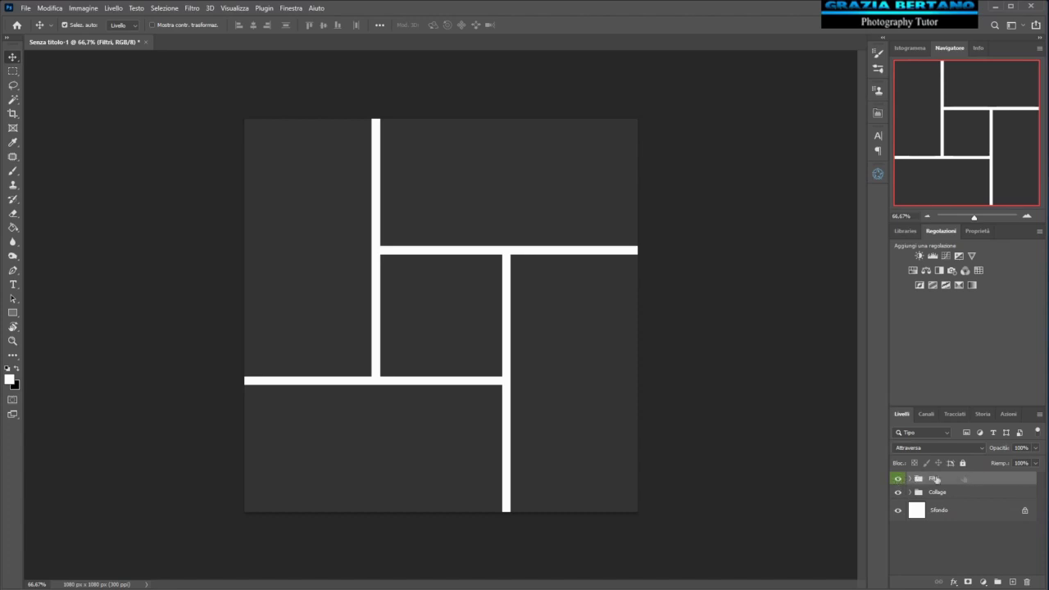
{"action": "left_click", "coordinate": [910, 478]}
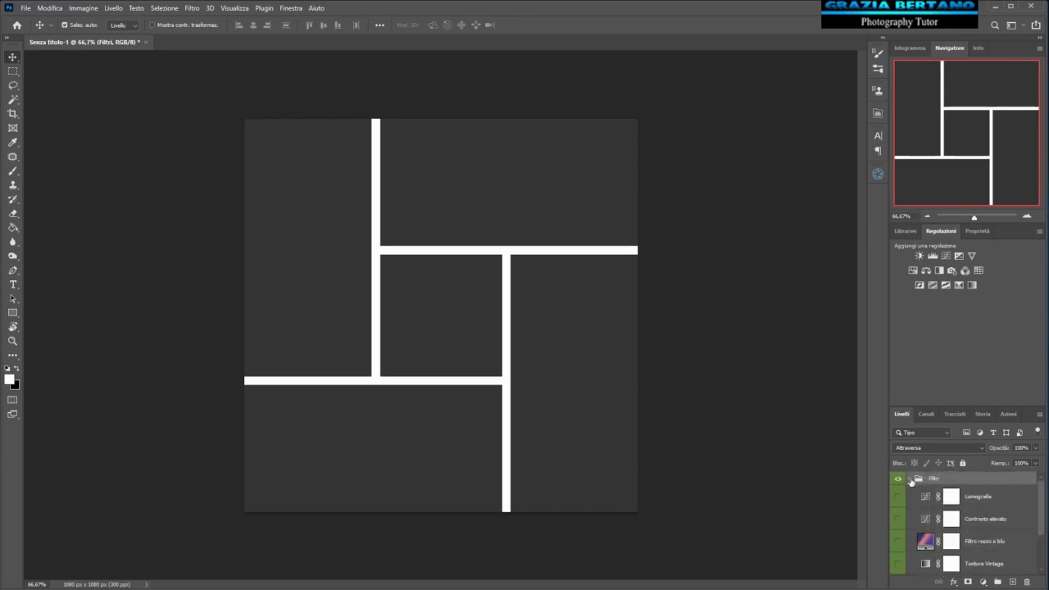
{"action": "left_click", "coordinate": [909, 479]}
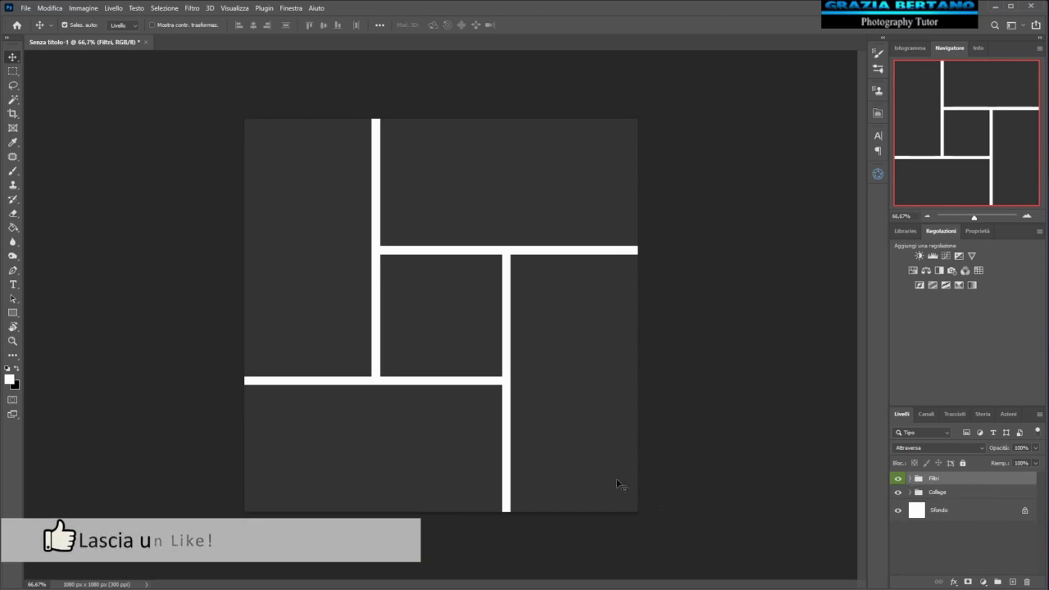
{"action": "left_click", "coordinate": [909, 492]}
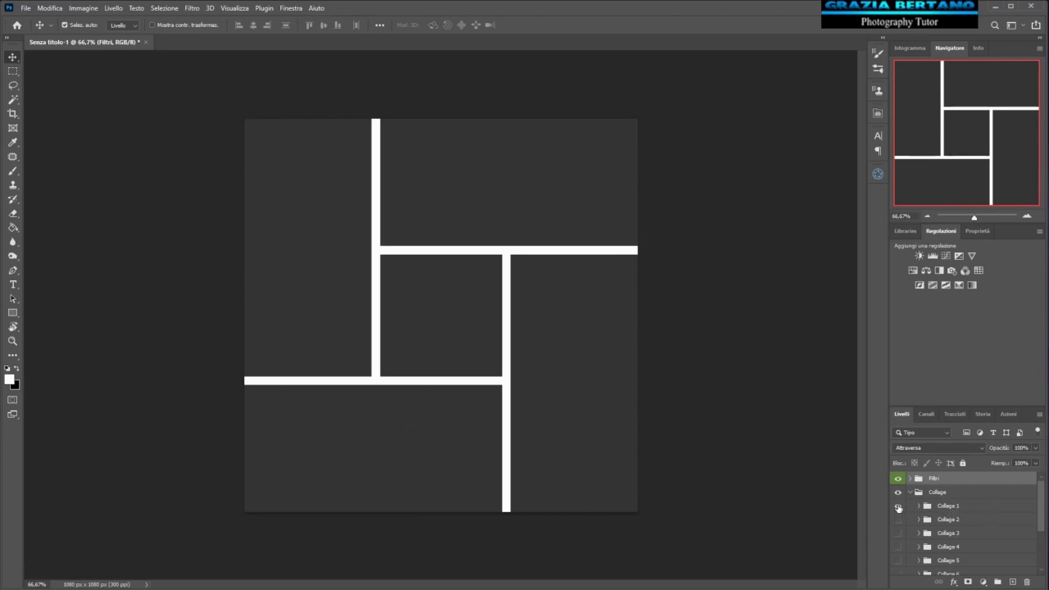
Step: Hide Collage 1 and preview the Collage 2 and Collage 3 layouts in turn
{"action": "left_click_drag", "start_coordinate": [898, 508], "coordinate": [901, 526]}
{"action": "left_click", "coordinate": [898, 520]}
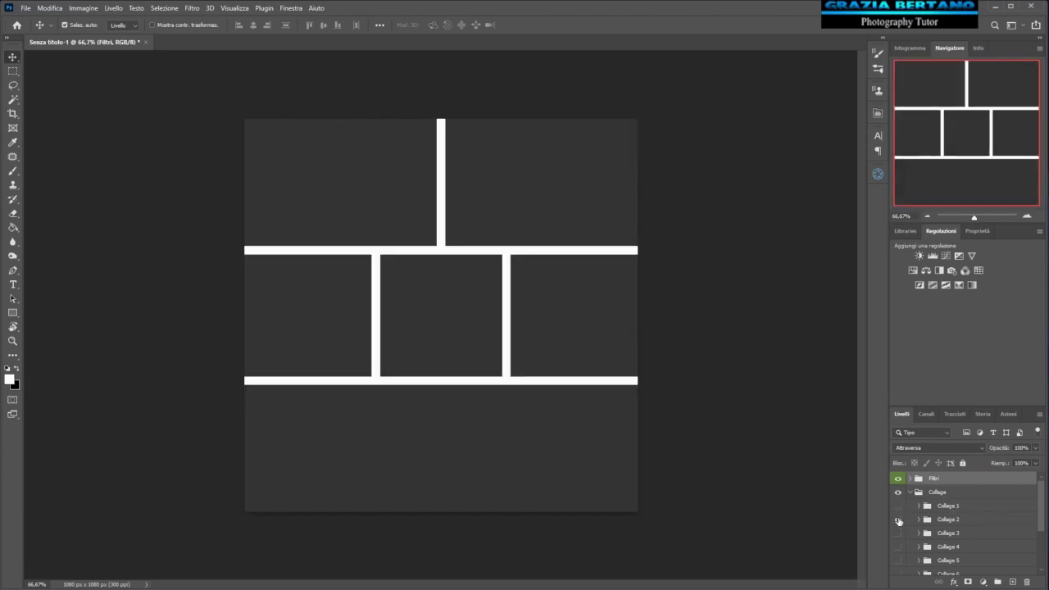
{"action": "left_click", "coordinate": [898, 519]}
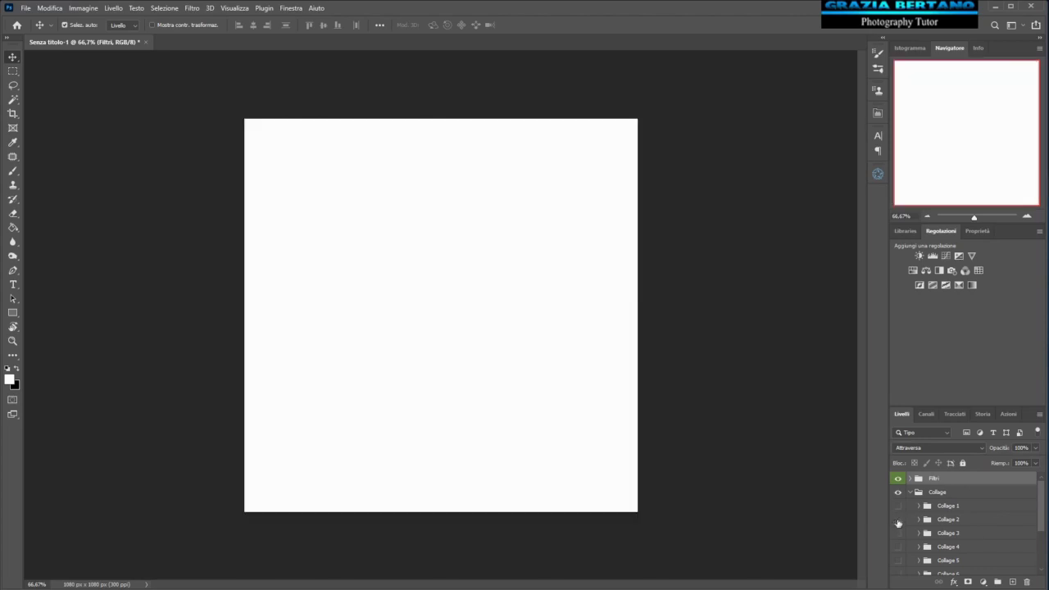
{"action": "left_click", "coordinate": [897, 534]}
{"action": "left_click", "coordinate": [897, 533]}
{"action": "scroll", "coordinate": [1043, 521], "scroll_direction": "down", "scroll_amount": 3}
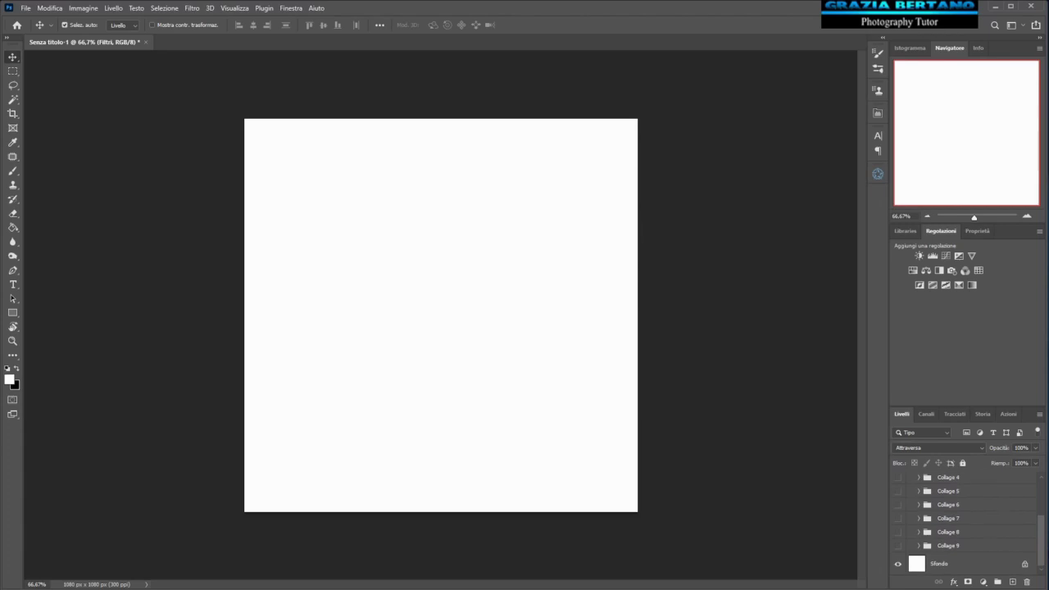
Step: Preview the Collage 9, 8 and 7 layouts, then show Collage 1 again
{"action": "left_click", "coordinate": [898, 546]}
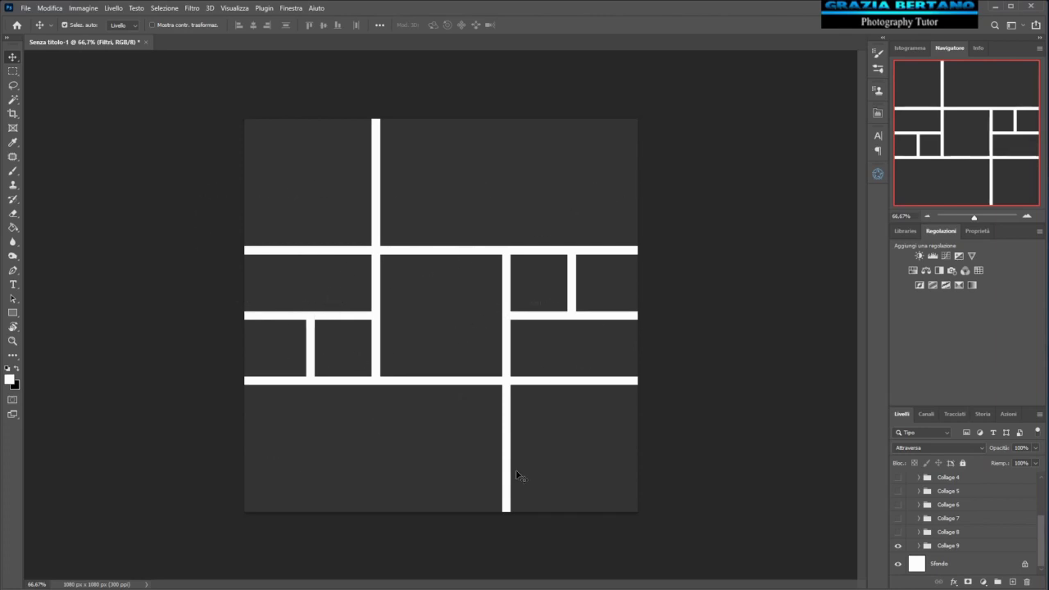
{"action": "left_click", "coordinate": [898, 546]}
{"action": "left_click", "coordinate": [898, 533]}
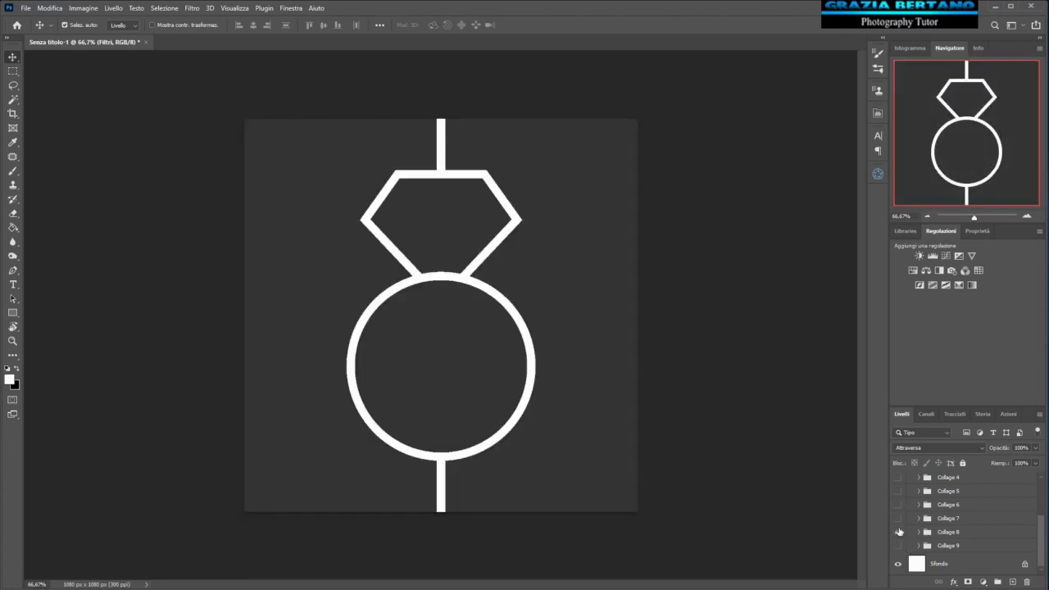
{"action": "left_click", "coordinate": [898, 533]}
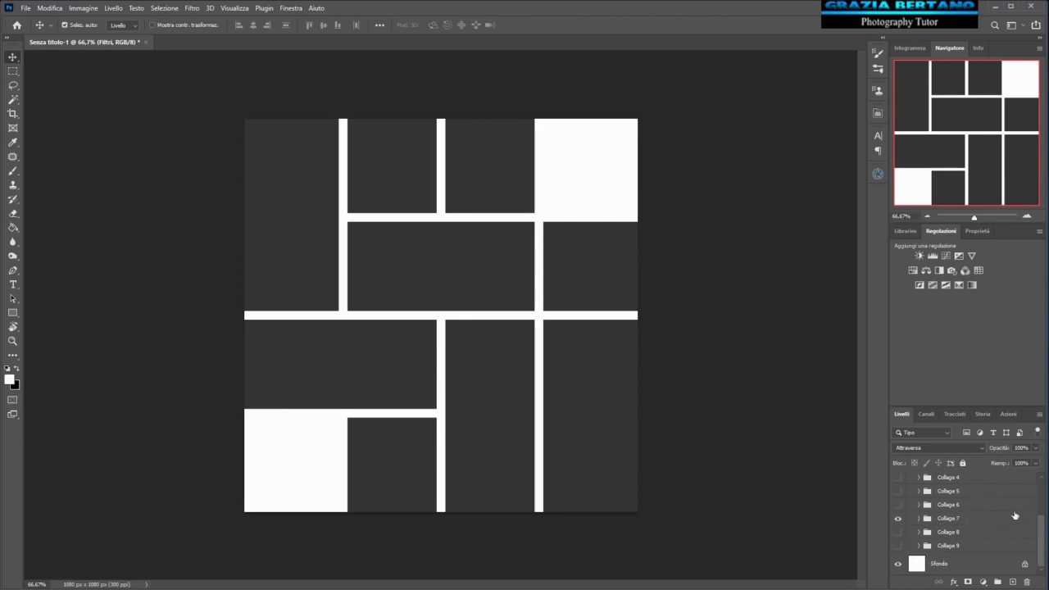
{"action": "scroll", "coordinate": [1042, 534], "scroll_direction": "up", "scroll_amount": 5}
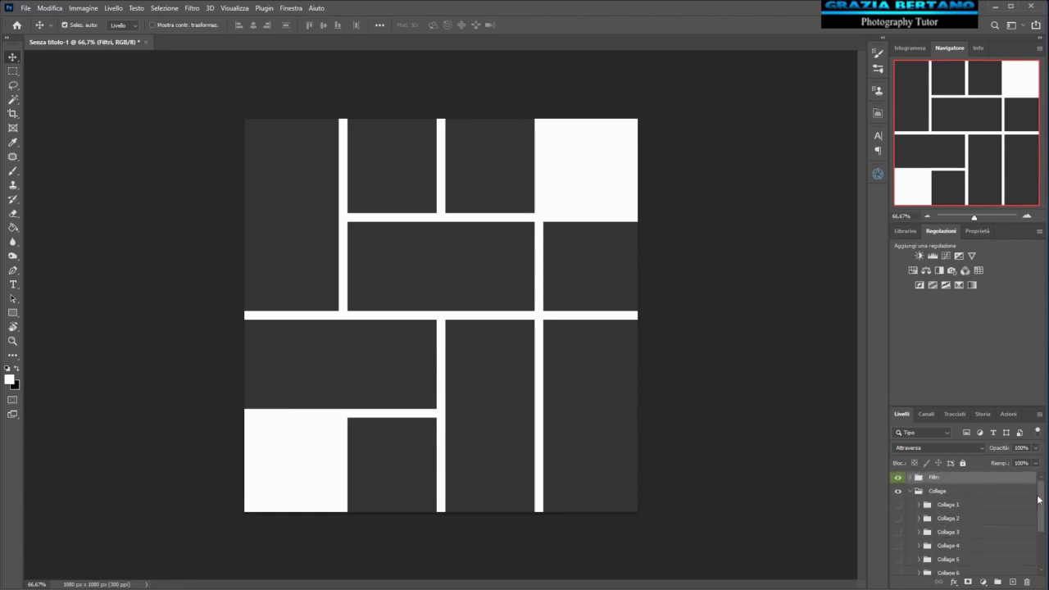
{"action": "left_click", "coordinate": [898, 503]}
{"action": "scroll", "coordinate": [1044, 503], "scroll_direction": "down", "scroll_amount": 5}
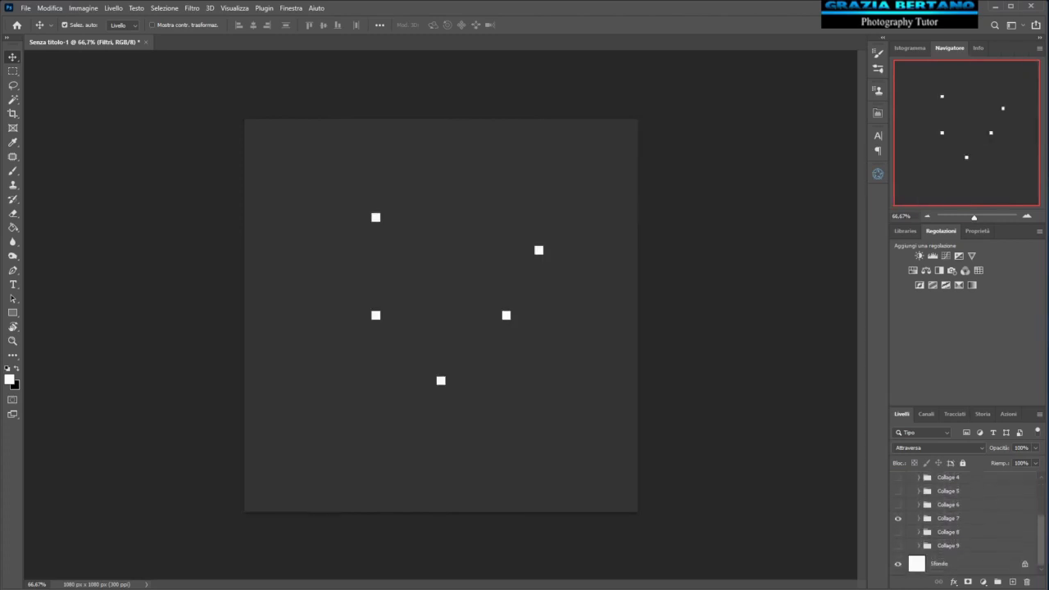
Step: Restore the collage grid and hide then show Sfondo to confirm it supplies the white borders
{"action": "left_click", "coordinate": [898, 520]}
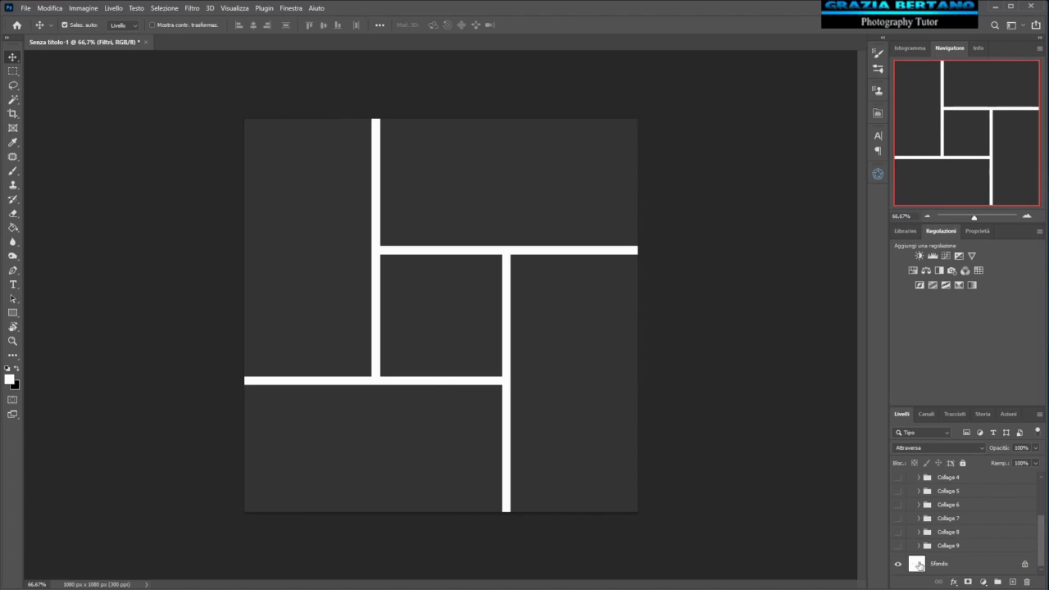
{"action": "left_click", "coordinate": [921, 565]}
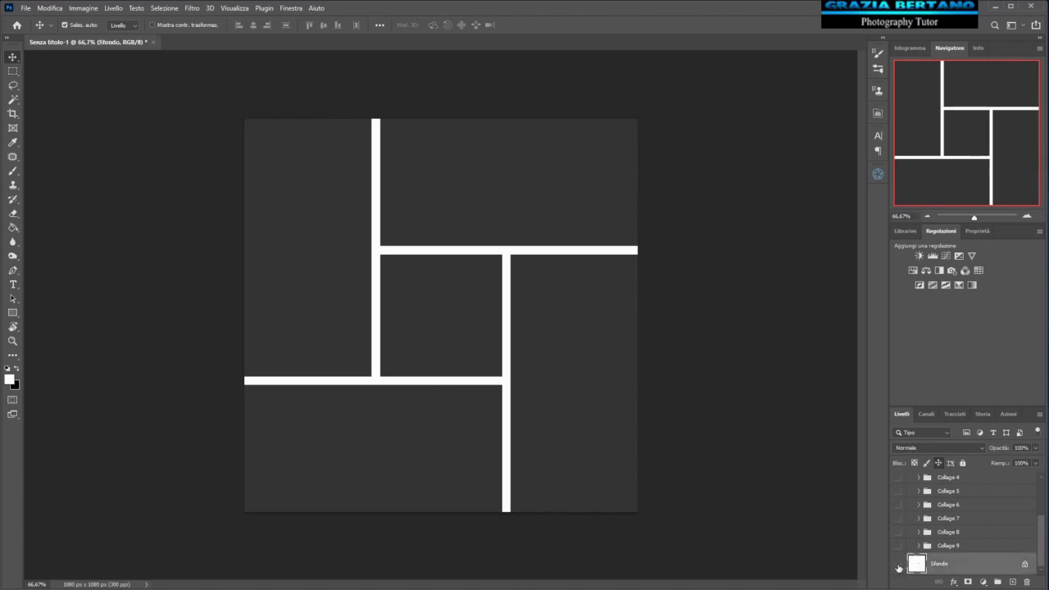
{"action": "left_click", "coordinate": [899, 565]}
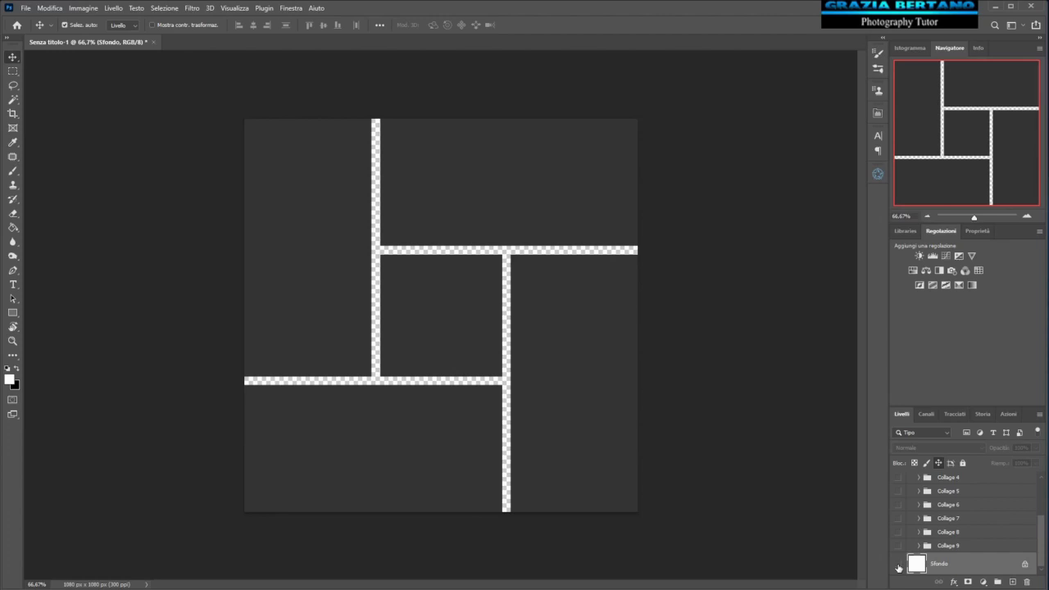
{"action": "left_click", "coordinate": [899, 564]}
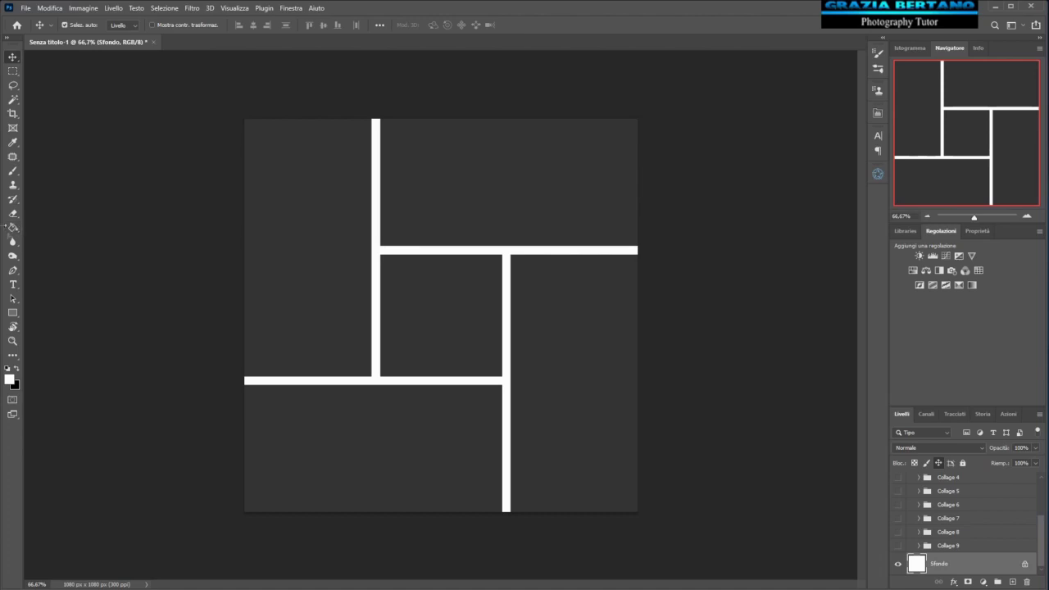
Step: Use the Paint Bucket with black foreground to fill the white Sfondo divider lines black
{"action": "left_click", "coordinate": [58, 9]}
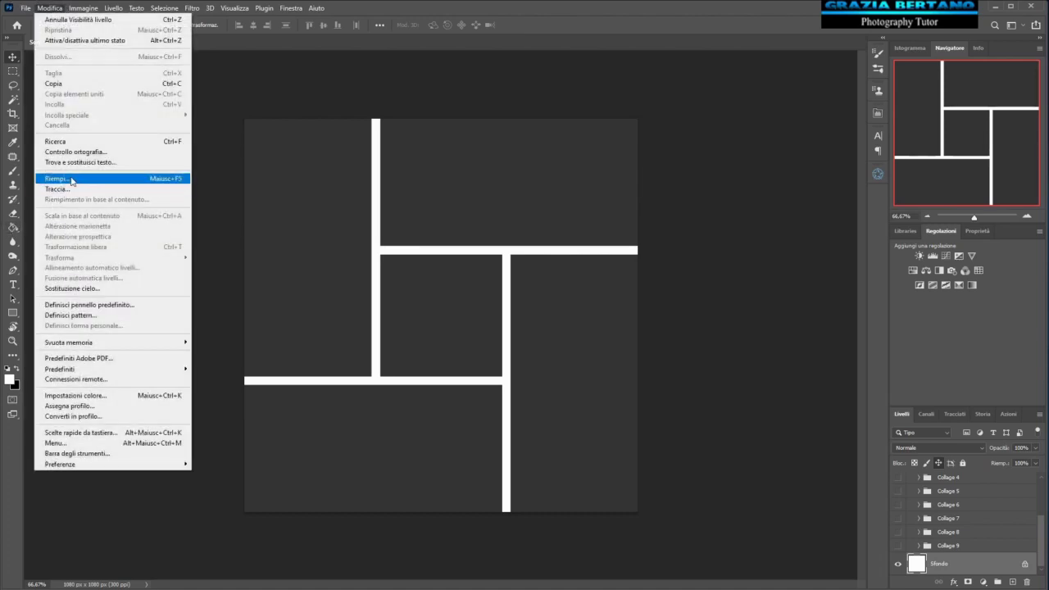
{"action": "left_click", "coordinate": [98, 526]}
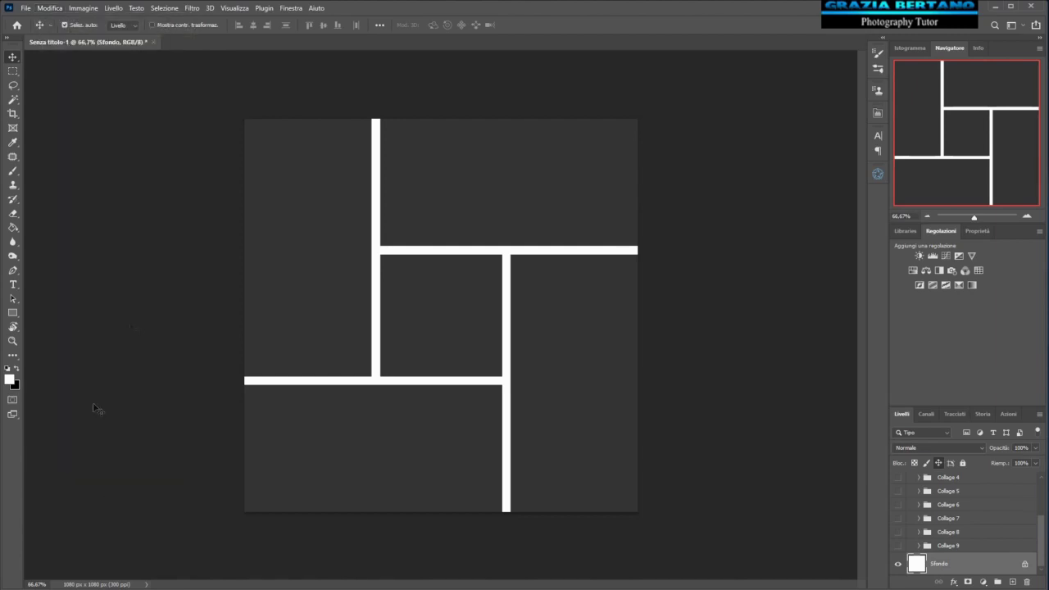
{"action": "left_click", "coordinate": [12, 229]}
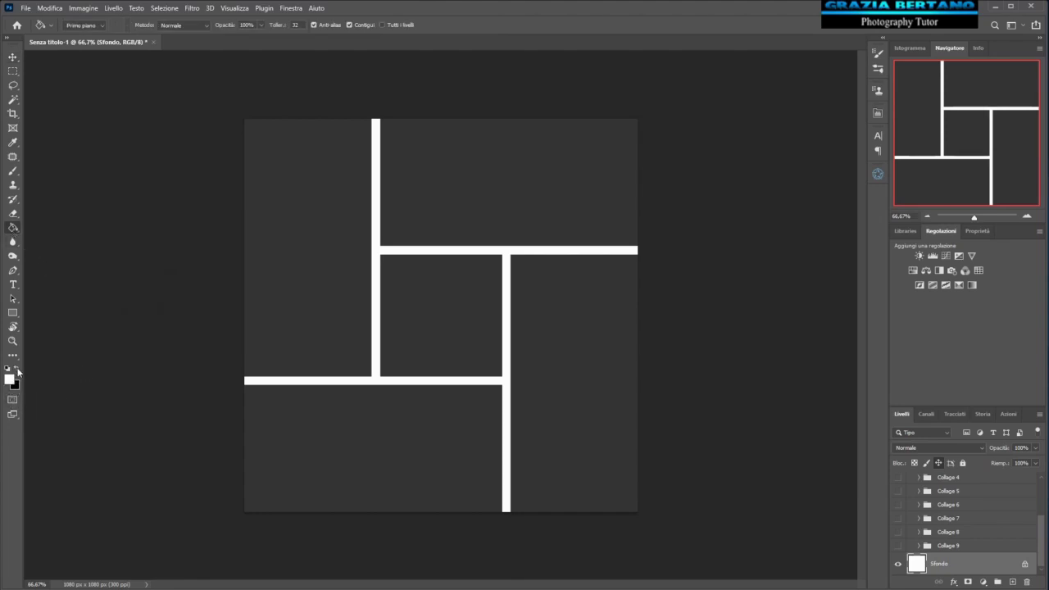
{"action": "left_click", "coordinate": [18, 371]}
{"action": "left_click", "coordinate": [377, 376]}
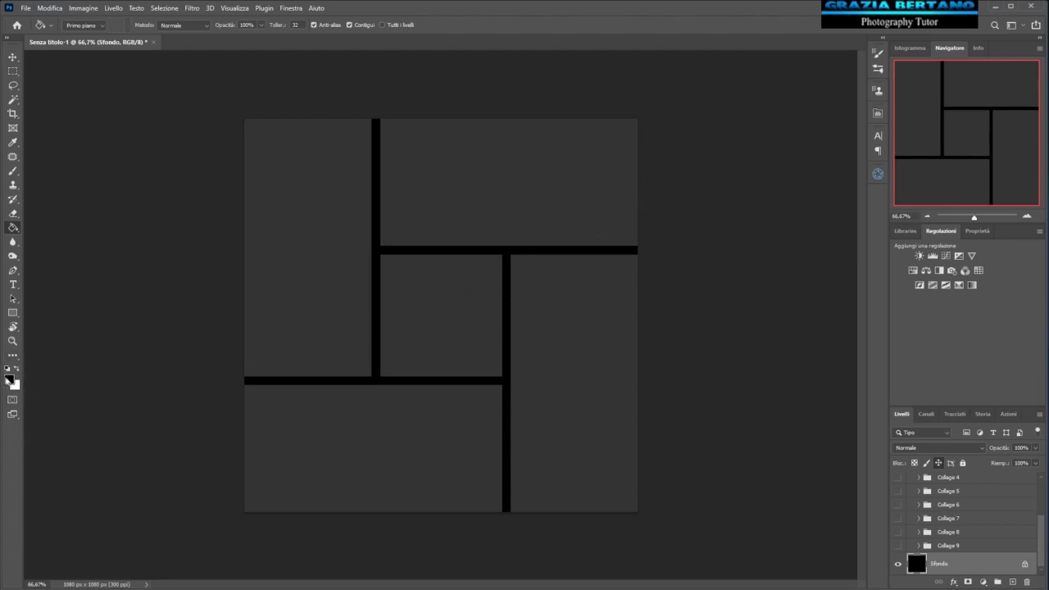
{"action": "left_click", "coordinate": [10, 379]}
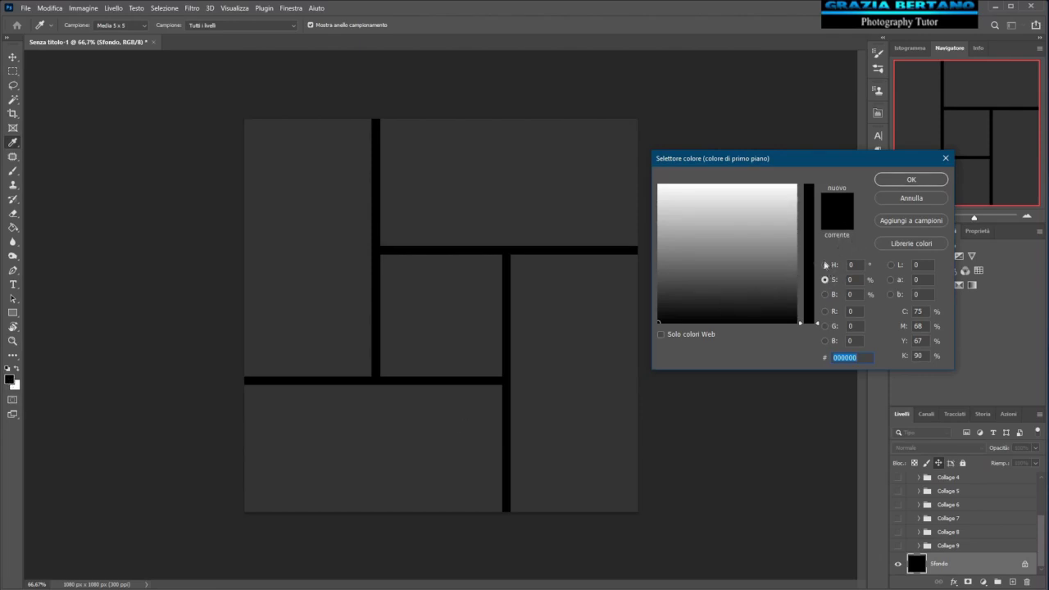
Step: Set the foreground colour to purple 871ad3 in the Color Picker
{"action": "left_click", "coordinate": [826, 265]}
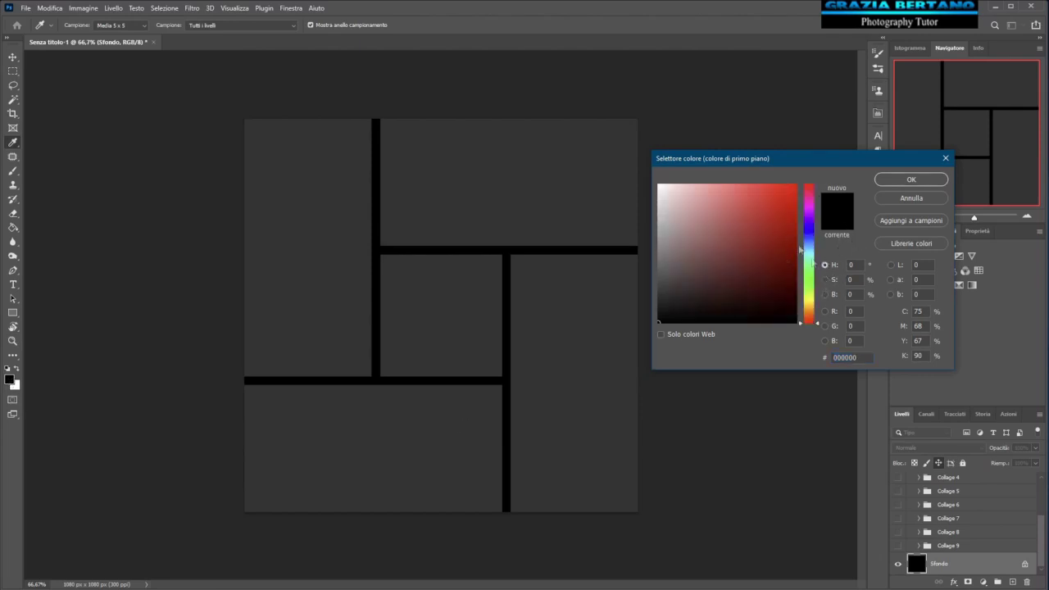
{"action": "left_click_drag", "start_coordinate": [822, 326], "coordinate": [814, 217]}
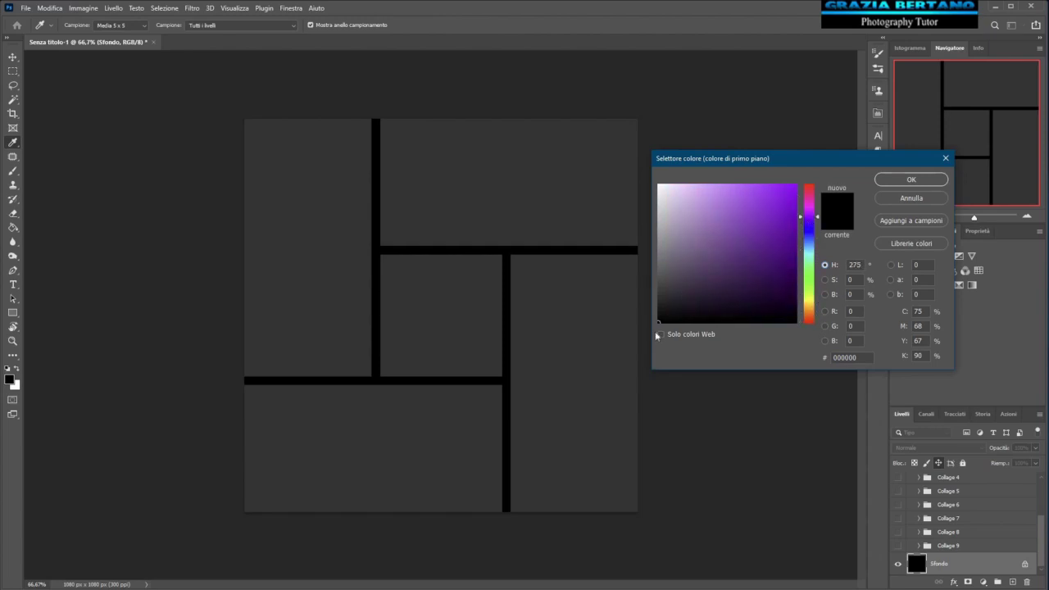
{"action": "left_click", "coordinate": [717, 265]}
{"action": "left_click_drag", "start_coordinate": [732, 250], "coordinate": [779, 207]}
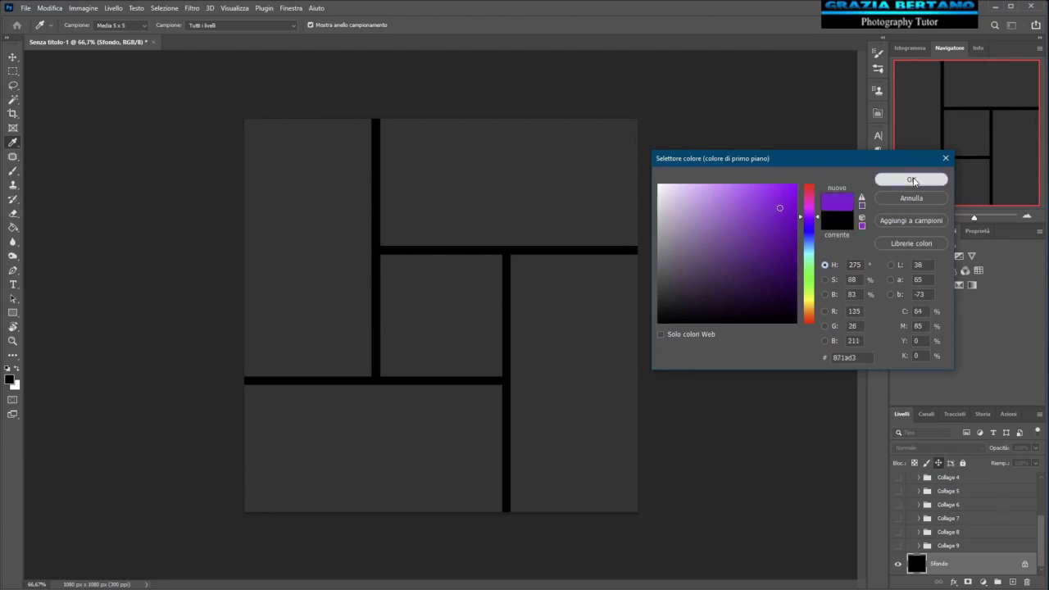
{"action": "left_click", "coordinate": [910, 179]}
{"action": "key", "text": "g"}
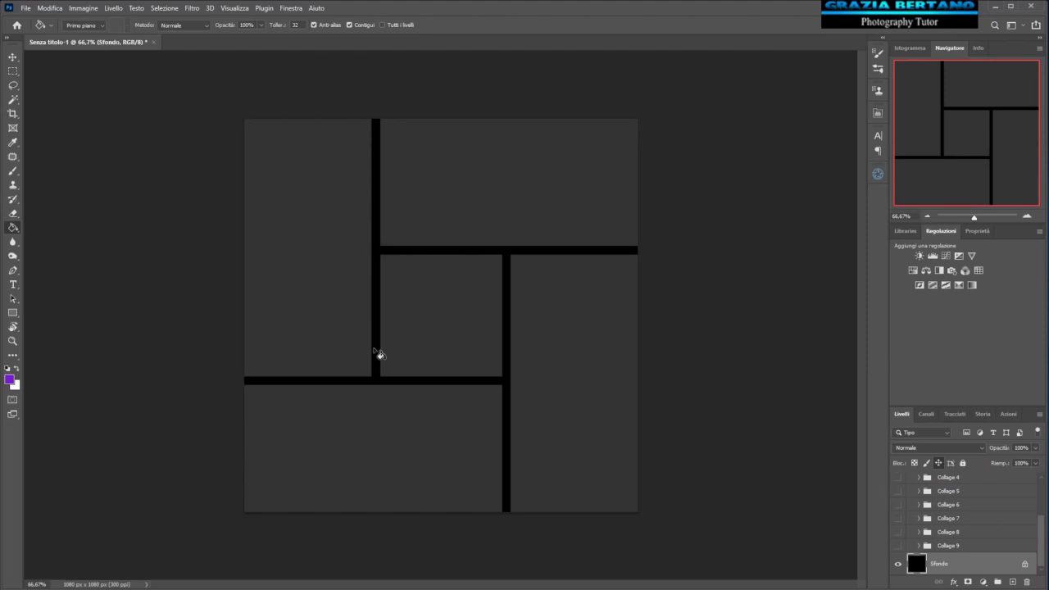
Step: Test-fill the divider lines, then undo the fills until the bars are white again
{"action": "left_click", "coordinate": [376, 352]}
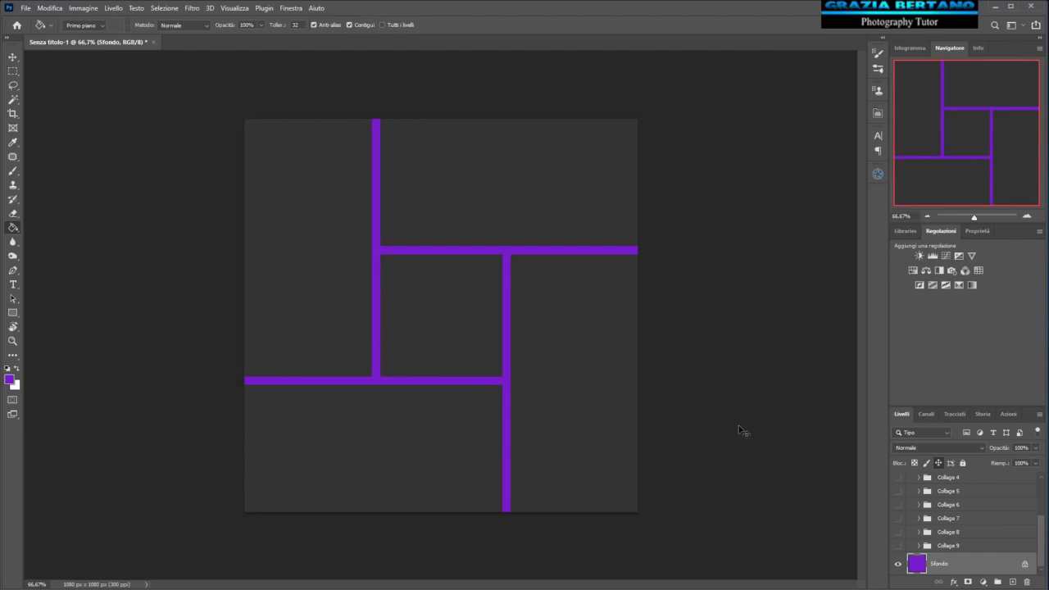
{"action": "key", "text": "ctrl+z"}
{"action": "key", "text": "ctrl+i"}
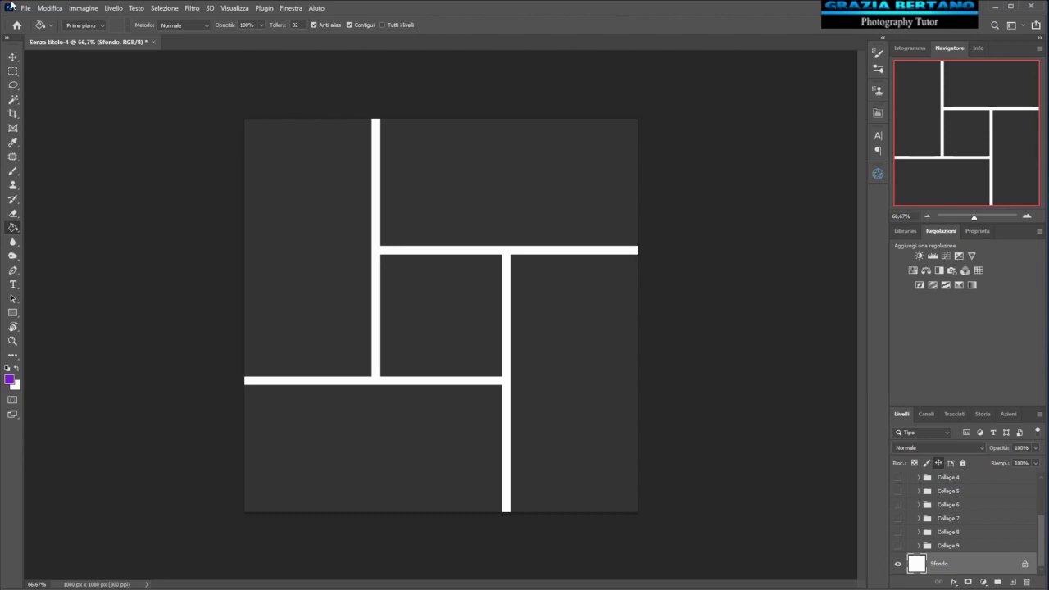
{"action": "left_click", "coordinate": [51, 7]}
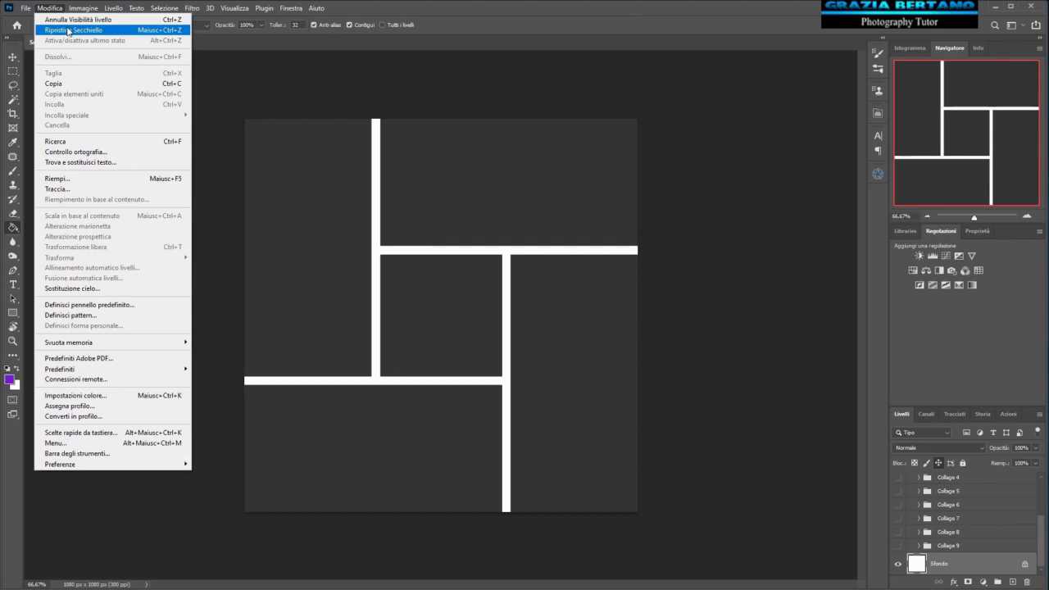
{"action": "left_click", "coordinate": [69, 31]}
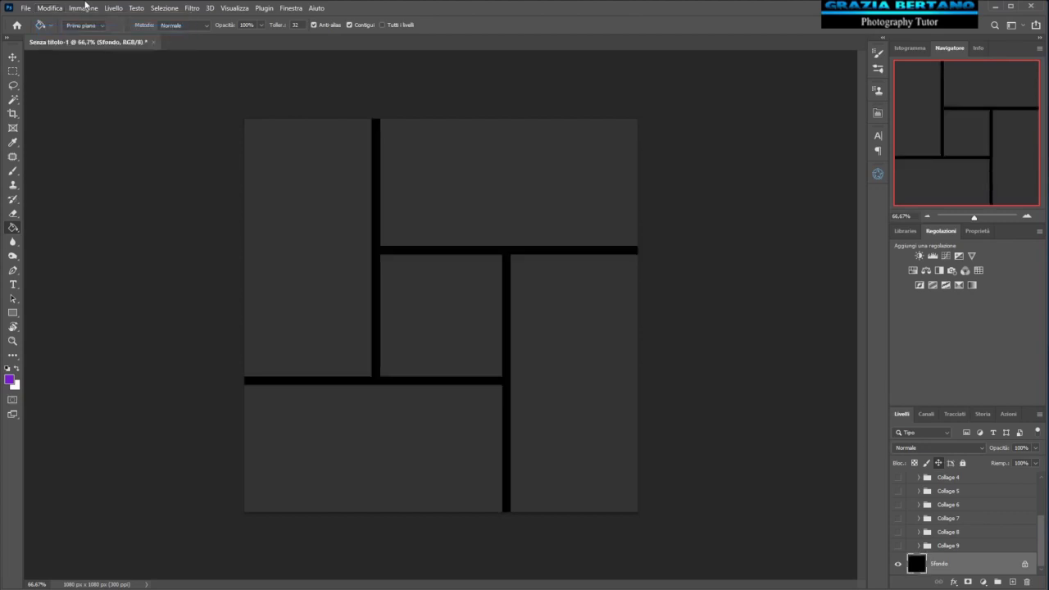
{"action": "left_click", "coordinate": [87, 9]}
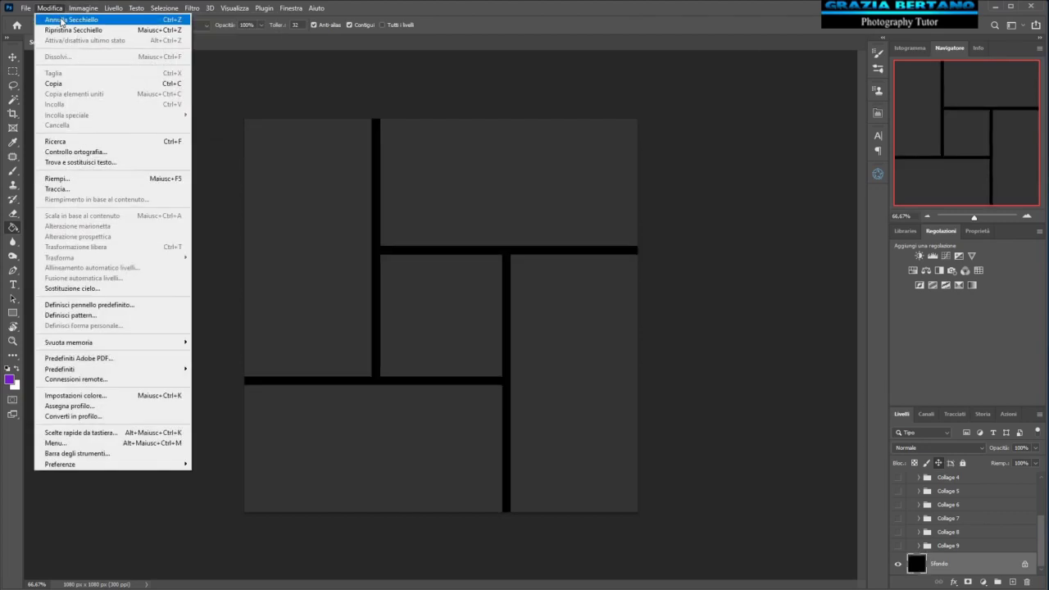
{"action": "left_click", "coordinate": [62, 20]}
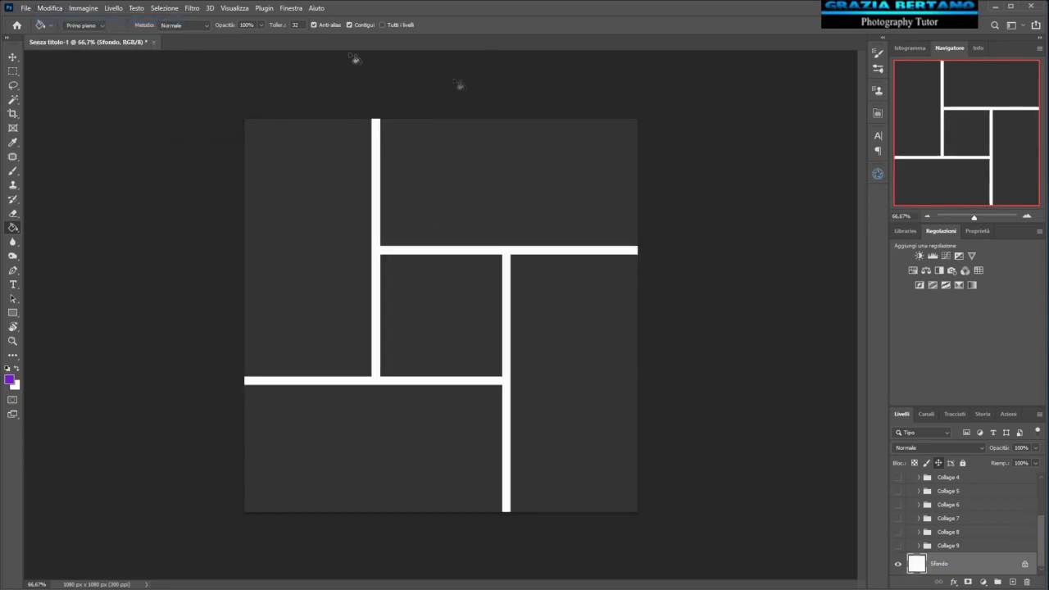
{"action": "scroll", "coordinate": [942, 516], "scroll_direction": "up", "scroll_amount": 5}
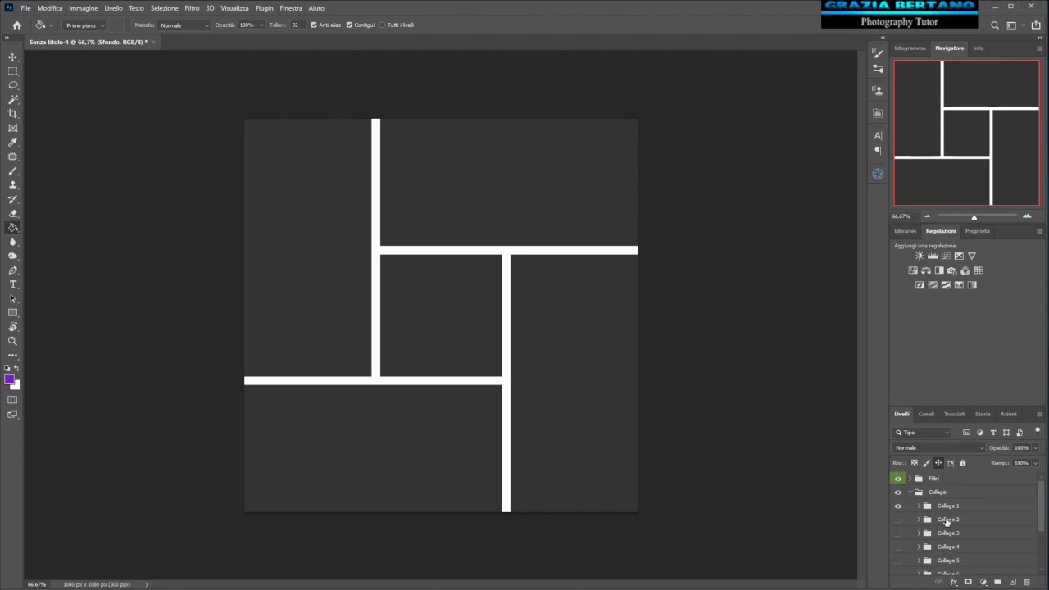
Step: Delete layout groups Collage 2 through Collage 9 and expand Collage 1 to show its placeholders
{"action": "left_click", "coordinate": [946, 522]}
{"action": "left_click_drag", "start_coordinate": [1041, 509], "coordinate": [1047, 556]}
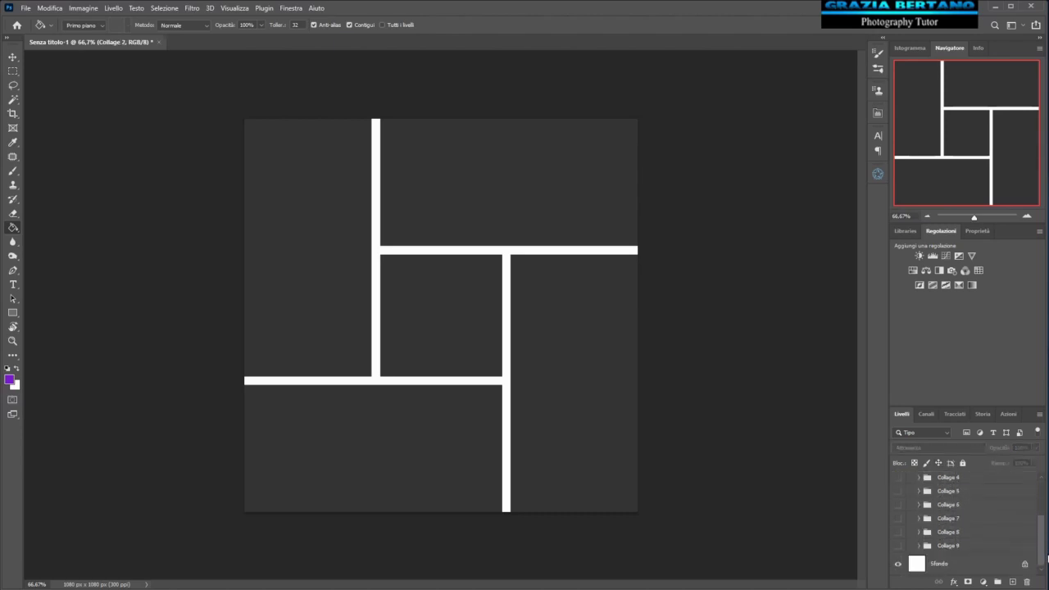
{"action": "left_click", "coordinate": [973, 548], "text": "shift"}
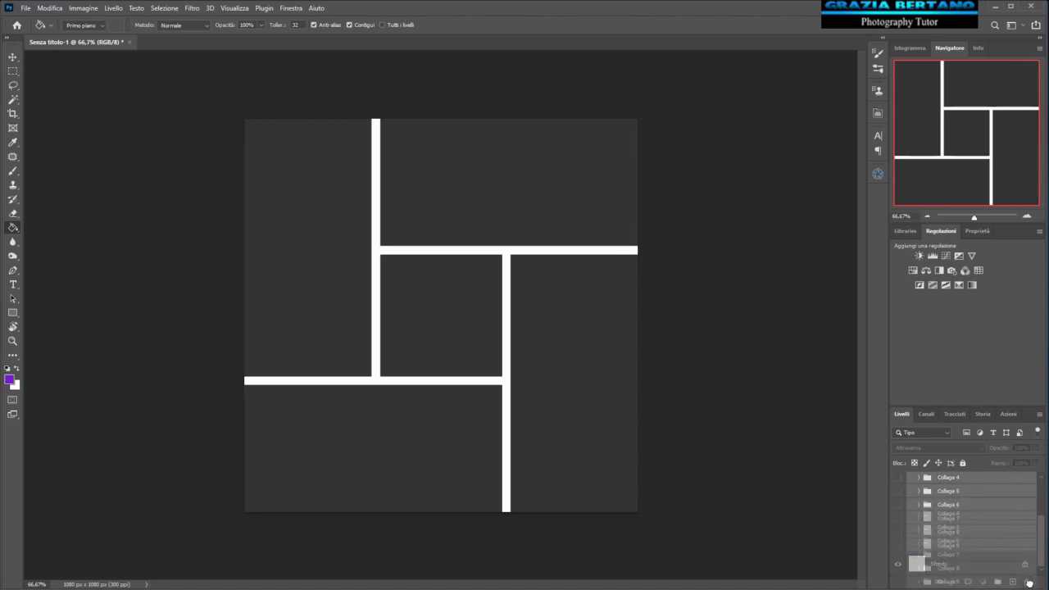
{"action": "left_click_drag", "start_coordinate": [986, 545], "coordinate": [1027, 582]}
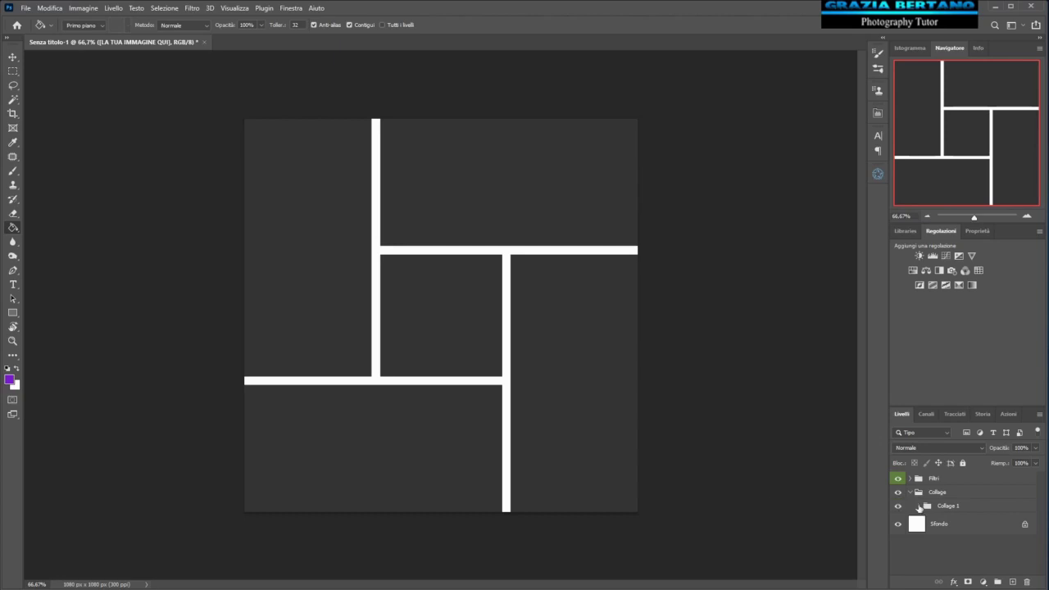
{"action": "left_click", "coordinate": [919, 506]}
{"action": "scroll", "coordinate": [1044, 508], "scroll_direction": "down", "scroll_amount": 2}
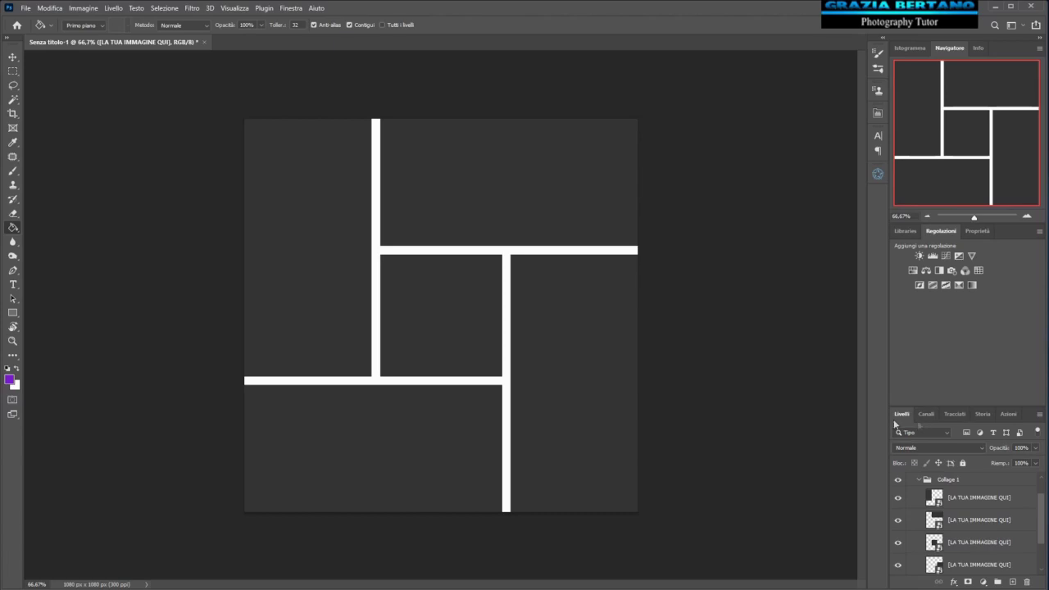
{"action": "mouse_move", "coordinate": [895, 424]}
{"action": "left_mouse_down"}
{"action": "mouse_move", "coordinate": [742, 260]}
{"action": "mouse_move", "coordinate": [765, 424]}
{"action": "left_mouse_up"}
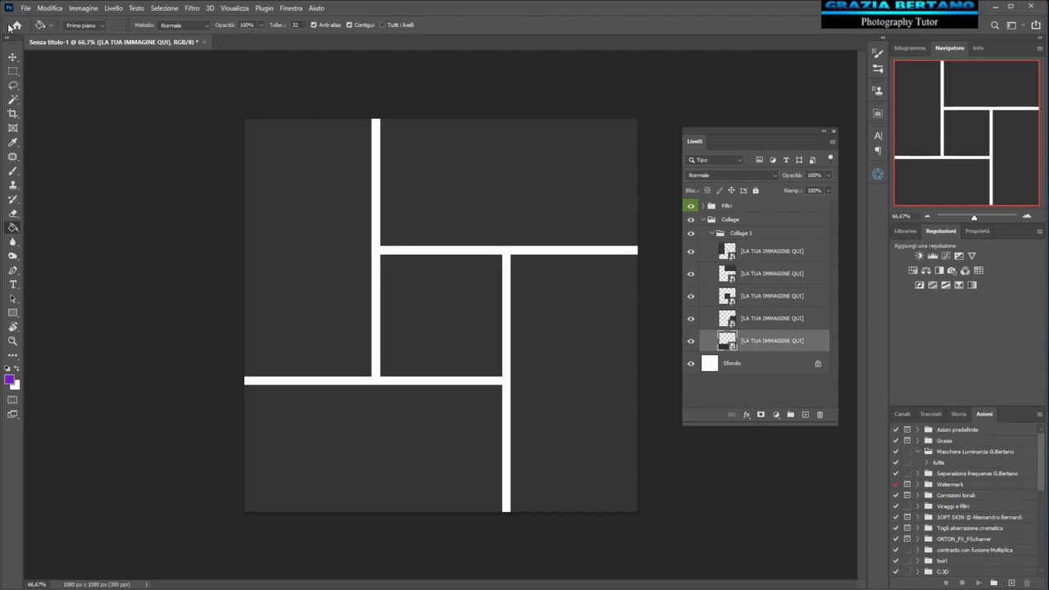
Step: With the Move tool, select the top-left photo placeholder layer
{"action": "left_click", "coordinate": [12, 58]}
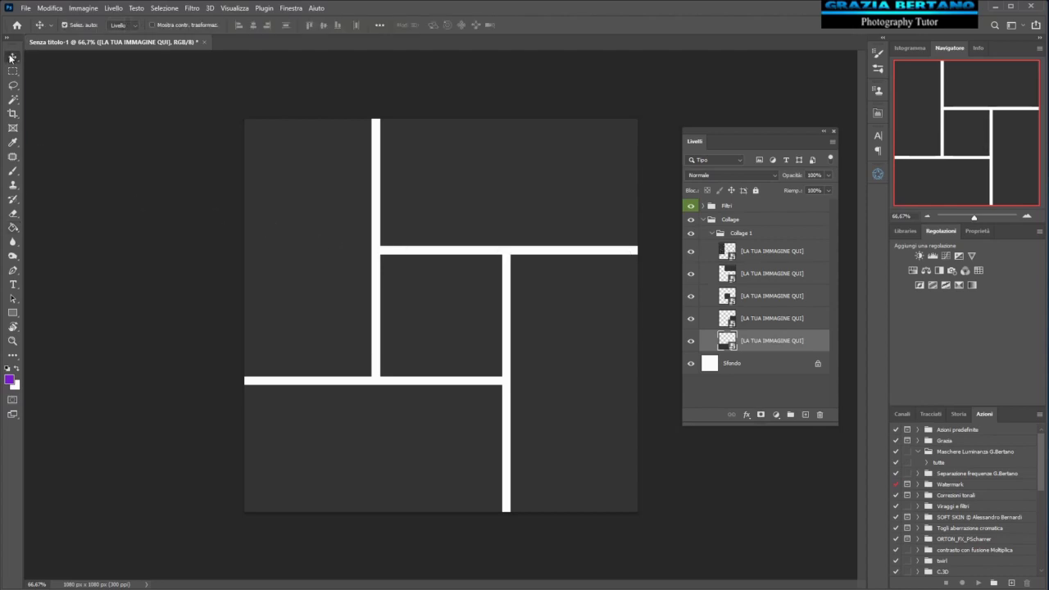
{"action": "left_click", "coordinate": [303, 234]}
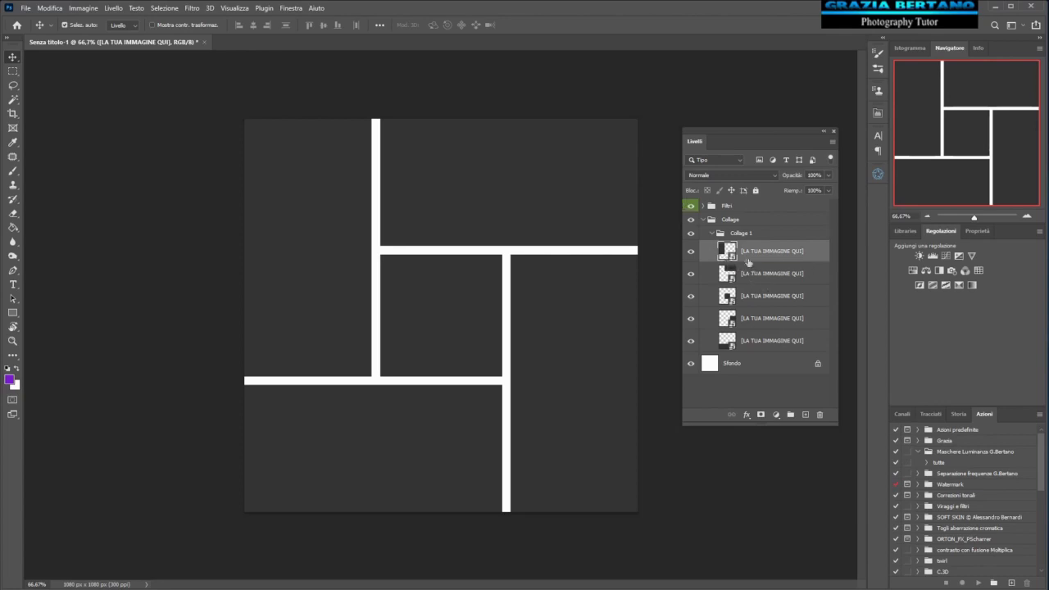
Step: Open the top placeholder's smart-object contents in its own .psb tab
{"action": "double_click", "coordinate": [727, 251]}
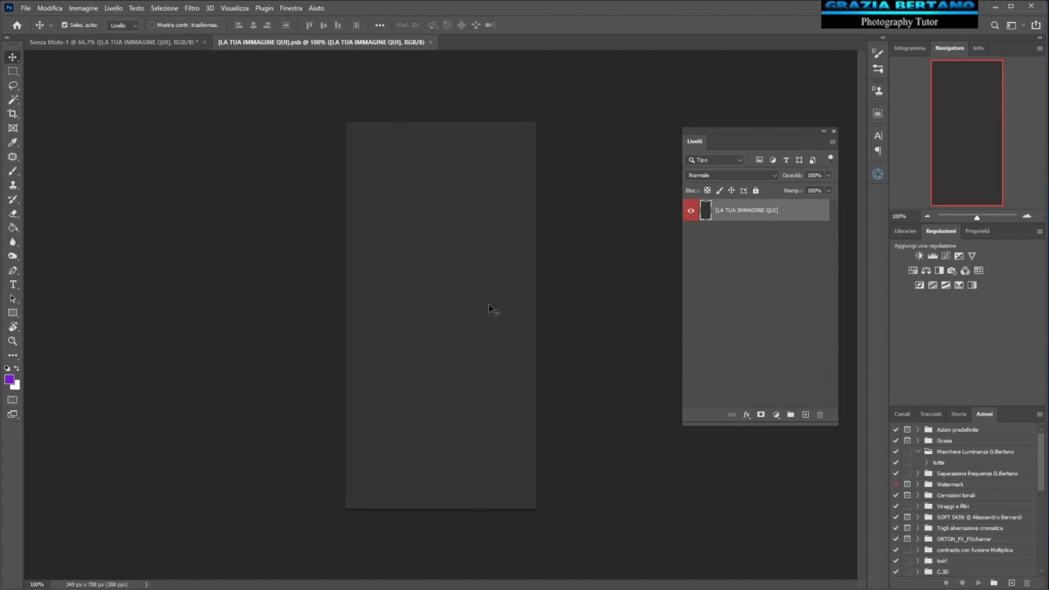
{"action": "left_click", "coordinate": [102, 43]}
{"action": "left_click", "coordinate": [303, 43]}
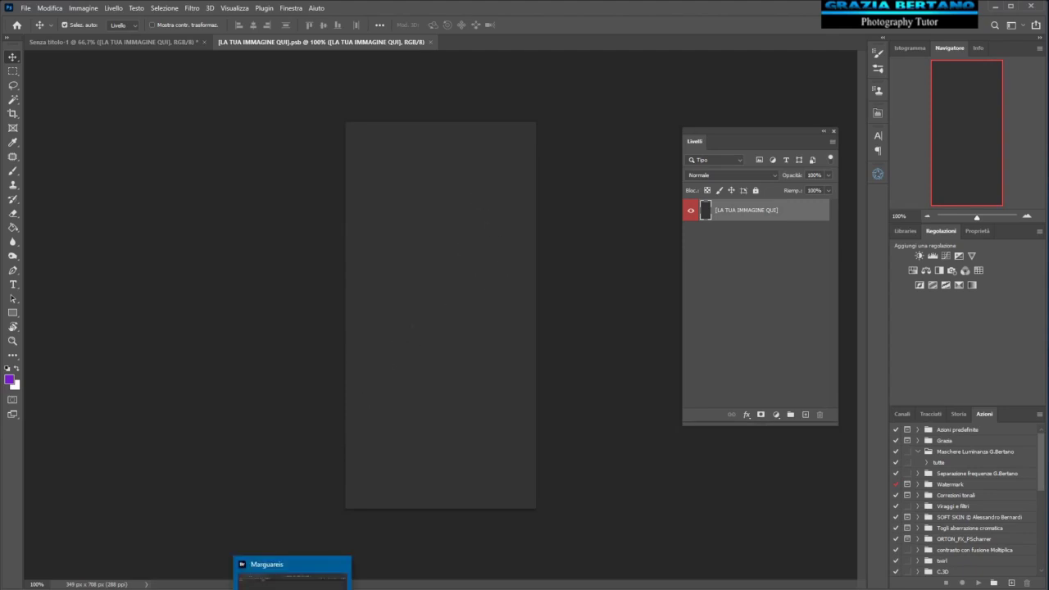
Step: Place the waterfall photo IMG_3786 from Bridge using Posiziona > In Photoshop
{"action": "left_click", "coordinate": [293, 574]}
{"action": "left_click", "coordinate": [587, 483]}
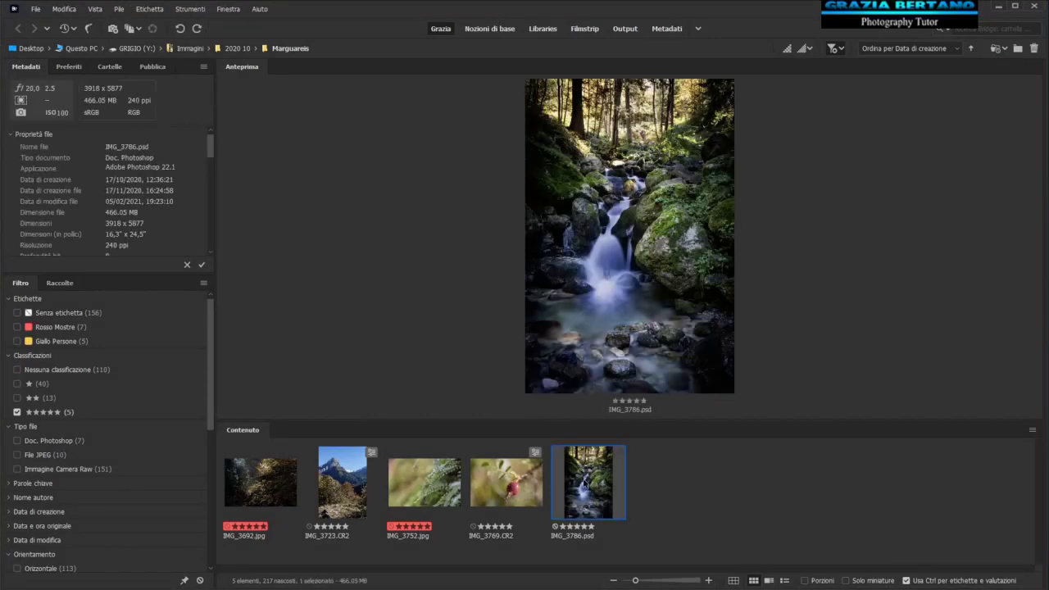
{"action": "right_click", "coordinate": [584, 482]}
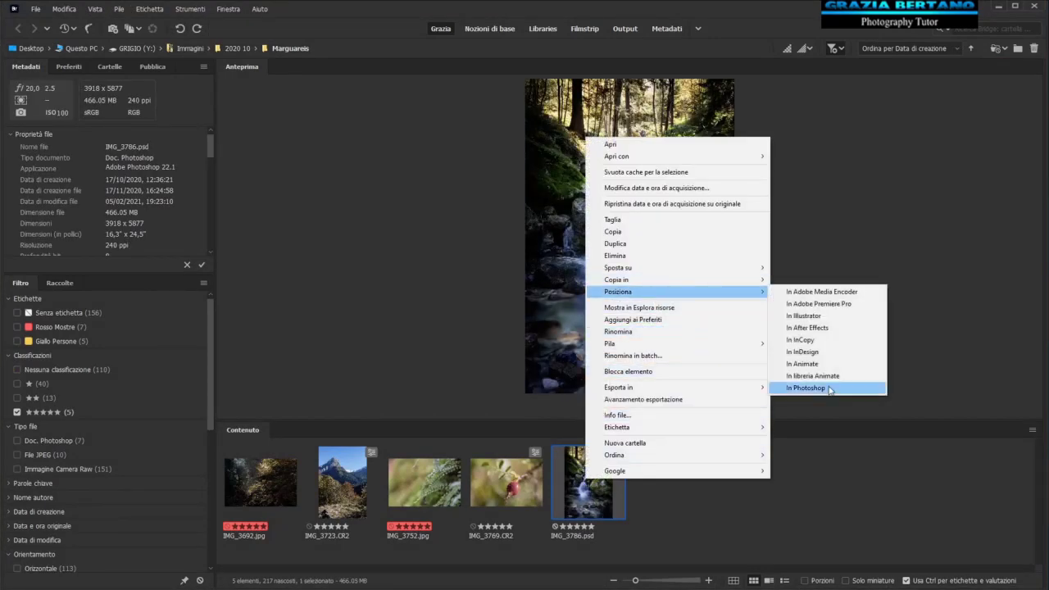
{"action": "mouse_move", "coordinate": [623, 292]}
{"action": "left_click", "coordinate": [799, 389]}
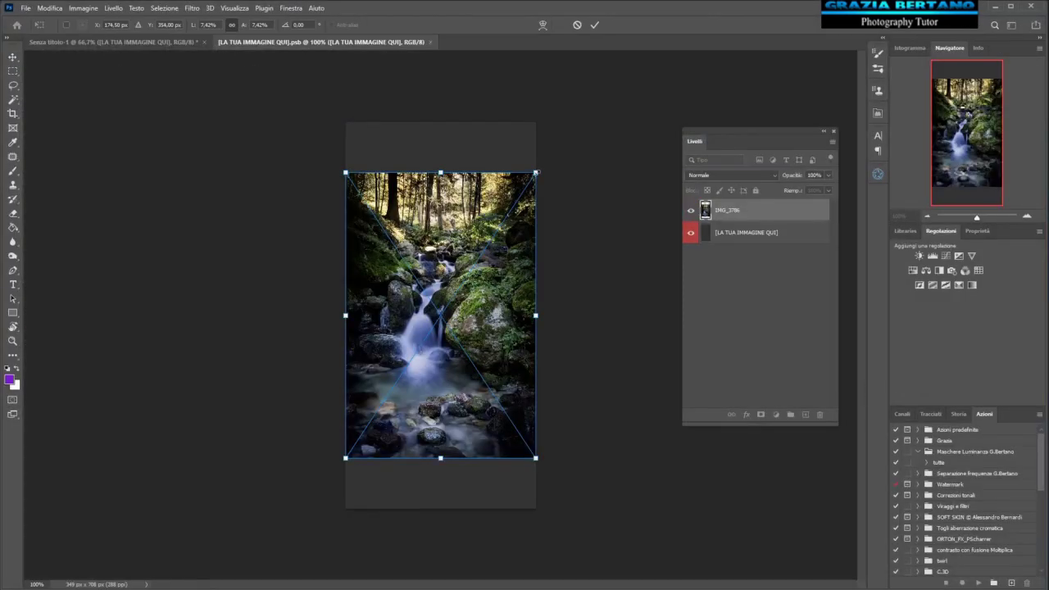
Step: Enlarge and shift the waterfall photo to fill the placeholder canvas, committing the transform
{"action": "left_click_drag", "start_coordinate": [537, 172], "coordinate": [569, 120]}
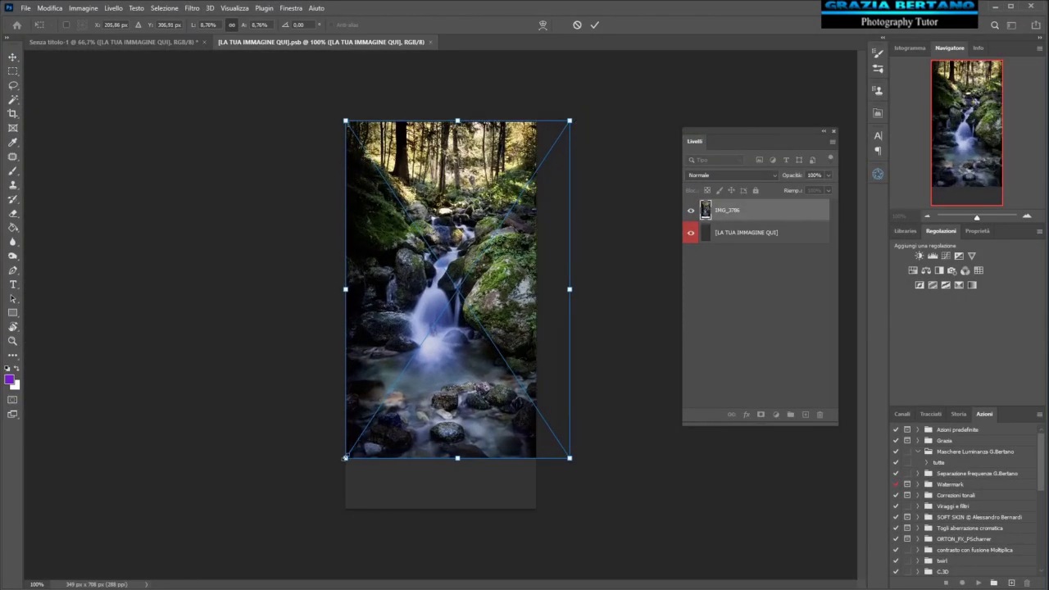
{"action": "left_click_drag", "start_coordinate": [345, 457], "coordinate": [310, 511]}
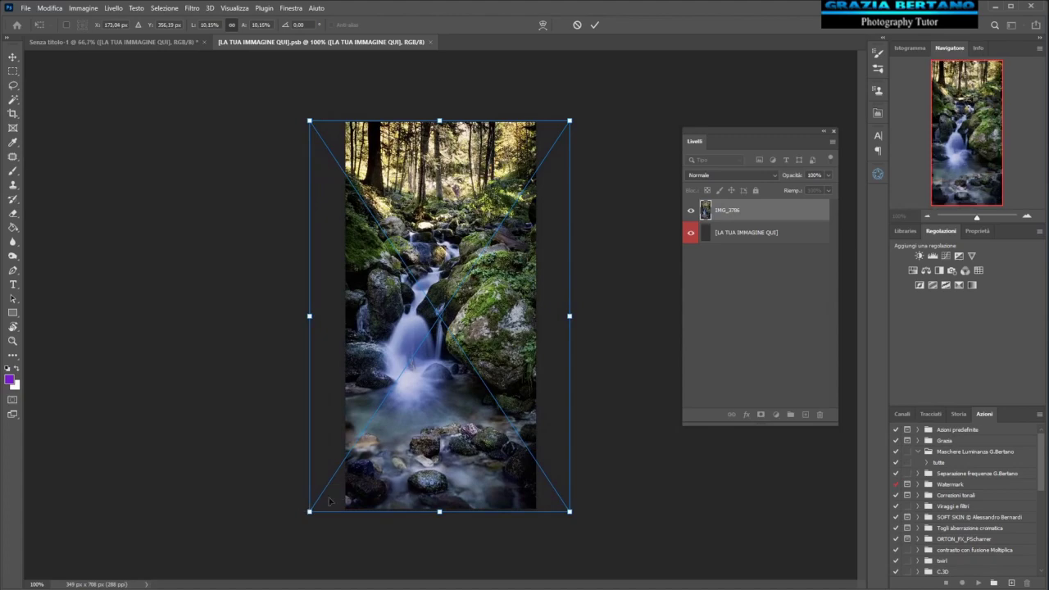
{"action": "left_click_drag", "start_coordinate": [503, 315], "coordinate": [503, 316]}
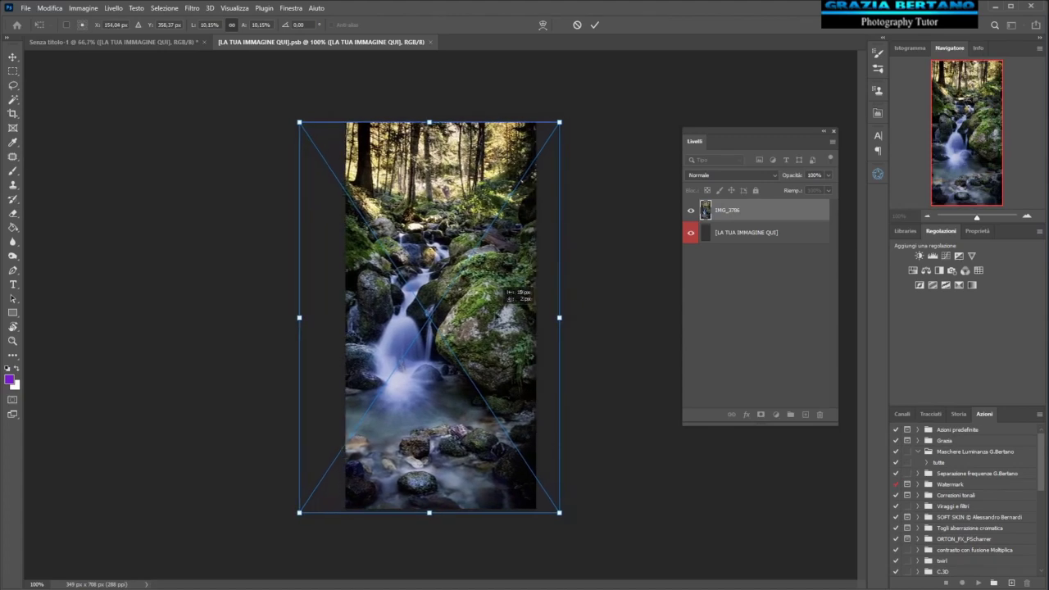
{"action": "left_click_drag", "start_coordinate": [503, 314], "coordinate": [518, 316]}
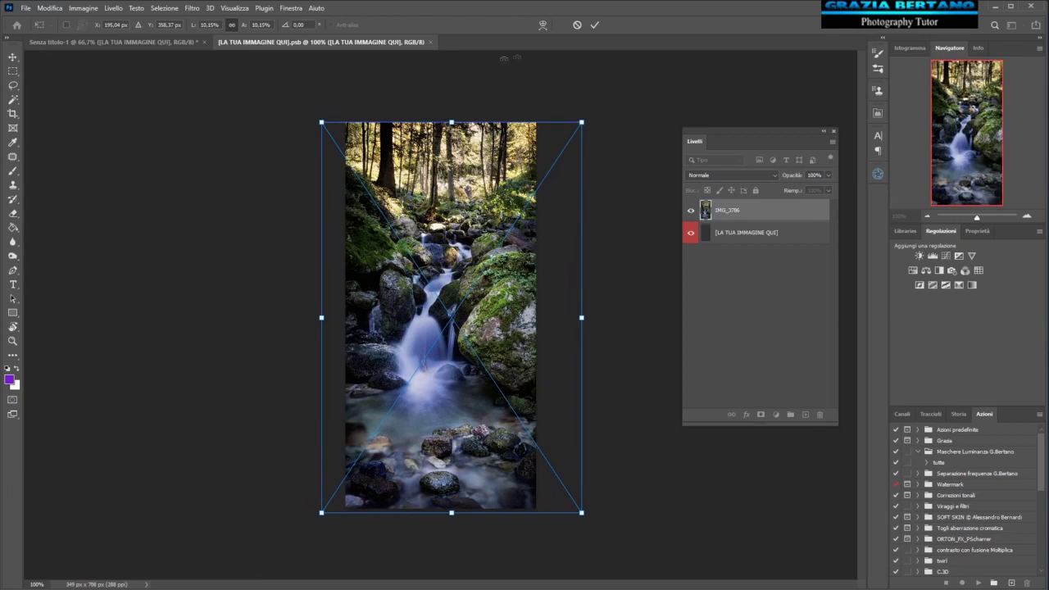
{"action": "left_click", "coordinate": [596, 25]}
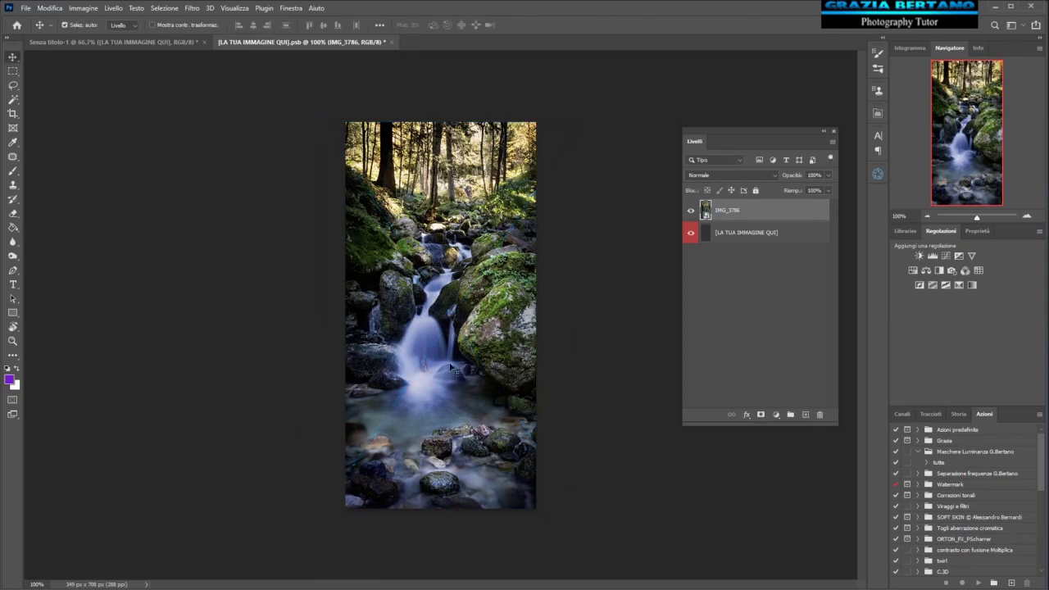
{"action": "mouse_move", "coordinate": [428, 347]}
{"action": "left_mouse_down"}
{"action": "mouse_move", "coordinate": [417, 347]}
{"action": "mouse_move", "coordinate": [441, 349]}
{"action": "left_mouse_up"}
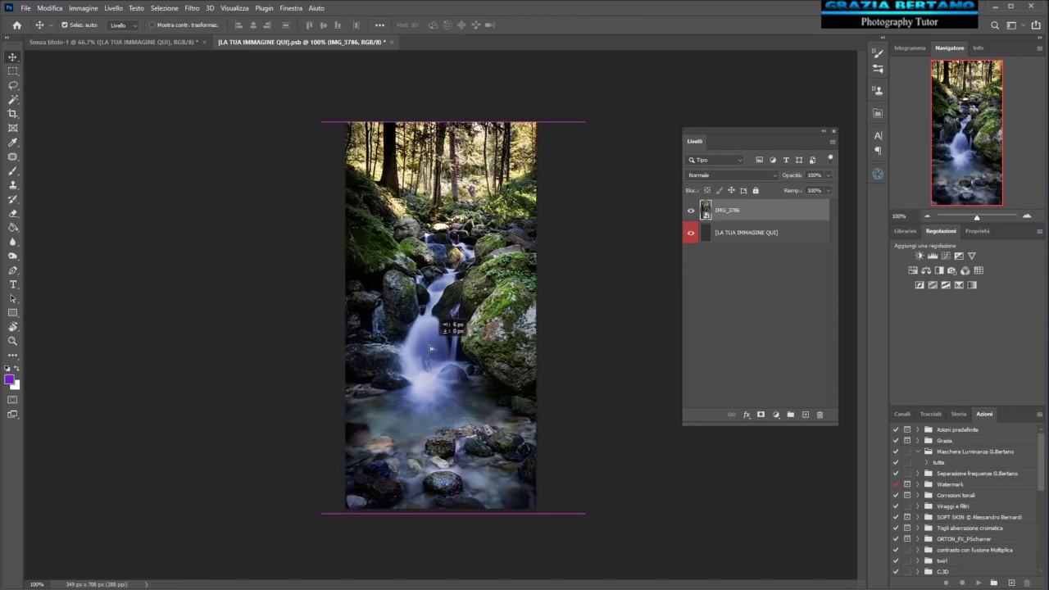
{"action": "mouse_move", "coordinate": [441, 349]}
{"action": "left_mouse_down"}
{"action": "mouse_move", "coordinate": [412, 350]}
{"action": "mouse_move", "coordinate": [442, 339]}
{"action": "left_mouse_up"}
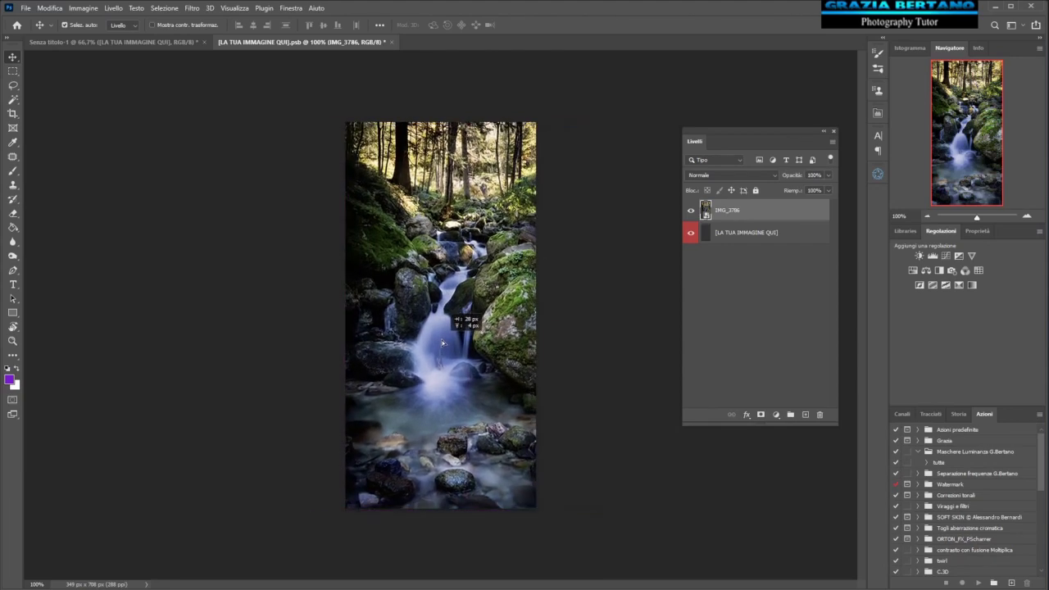
{"action": "left_click_drag", "start_coordinate": [441, 340], "coordinate": [441, 340]}
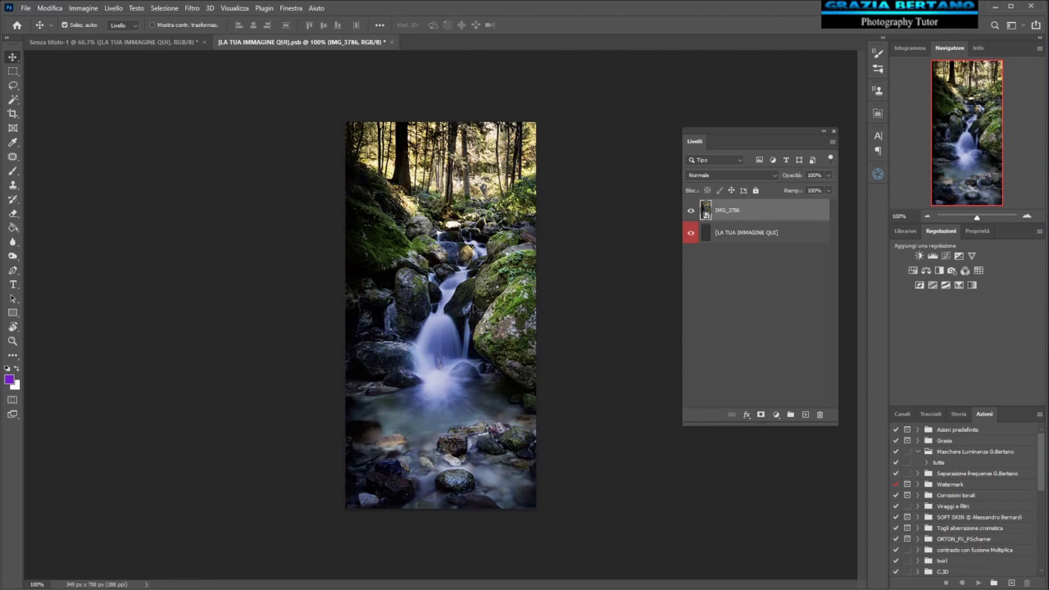
Step: Close the placeholder .psb tab, saving changes with Sì
{"action": "left_click", "coordinate": [47, 43]}
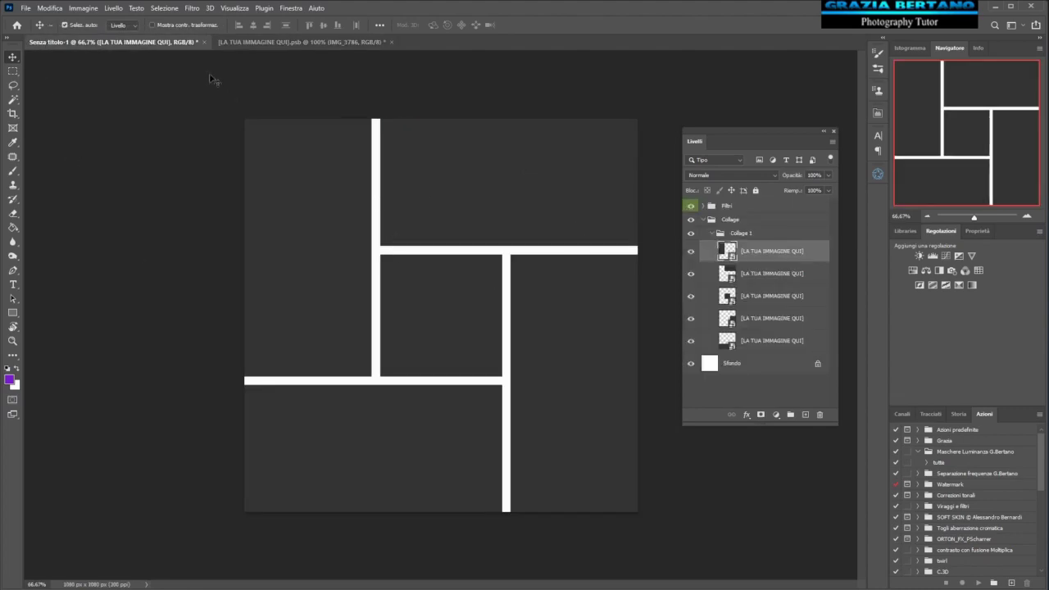
{"action": "left_click", "coordinate": [307, 40]}
{"action": "left_click", "coordinate": [392, 42]}
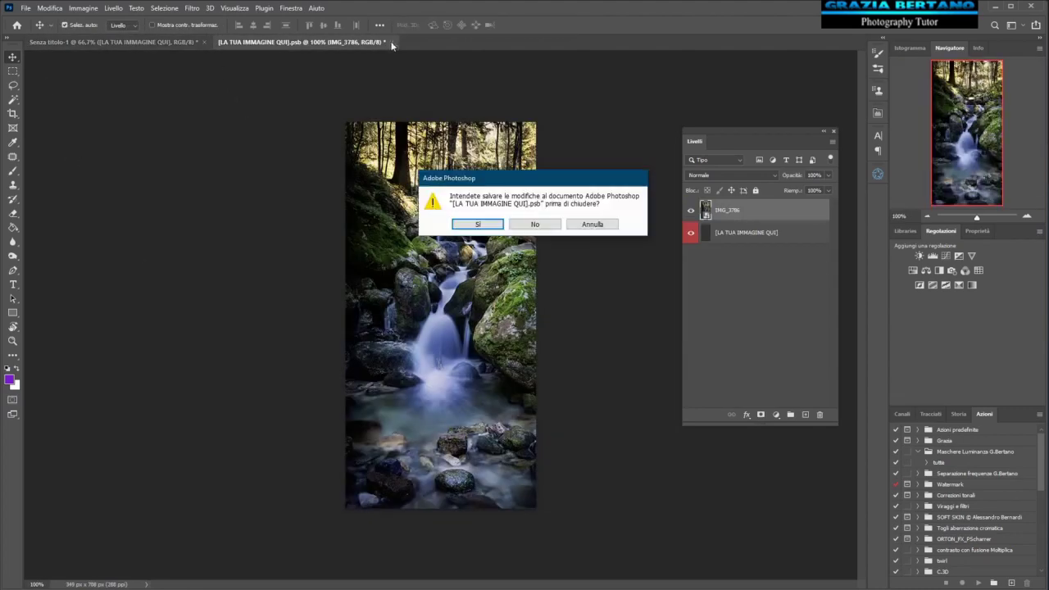
{"action": "left_click", "coordinate": [482, 226]}
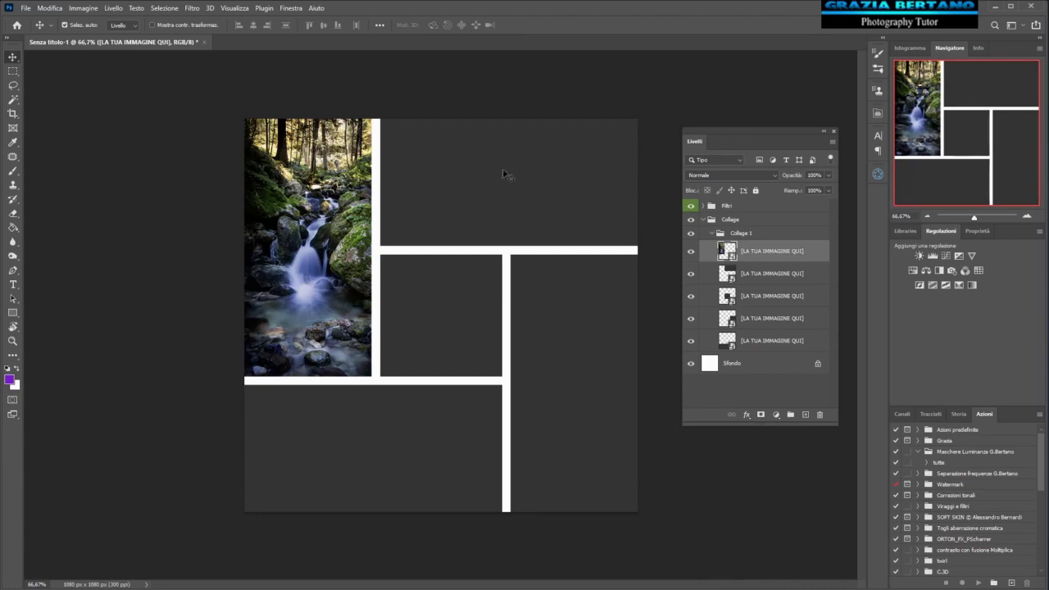
Step: Select the third [LA TUA IMMAGINE QUI] layer and pick IMG_3769.CR2 in Adobe Bridge
{"action": "left_click", "coordinate": [426, 309]}
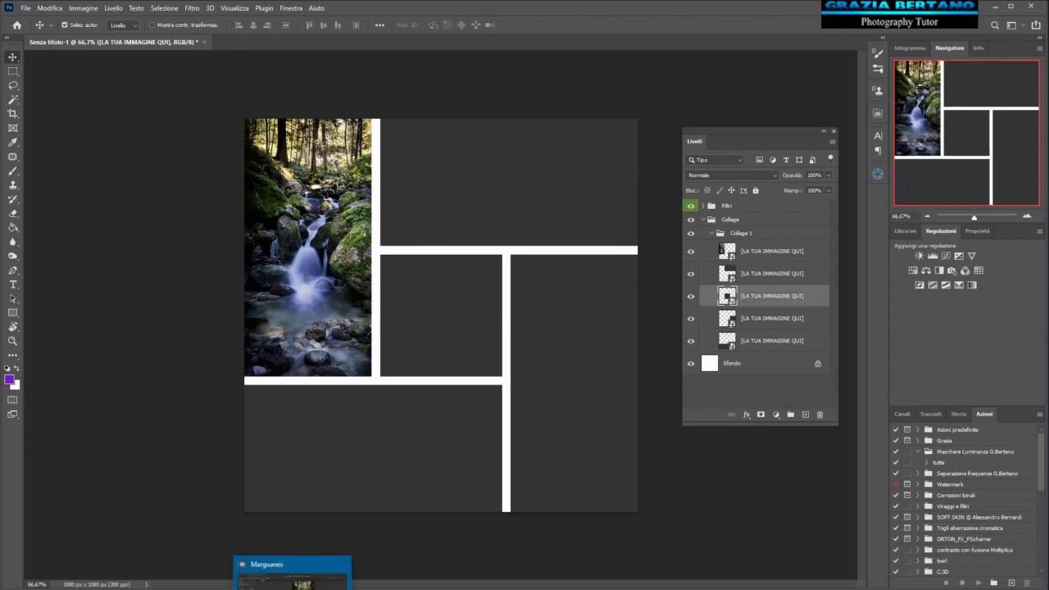
{"action": "left_click", "coordinate": [295, 573]}
{"action": "left_click", "coordinate": [498, 491]}
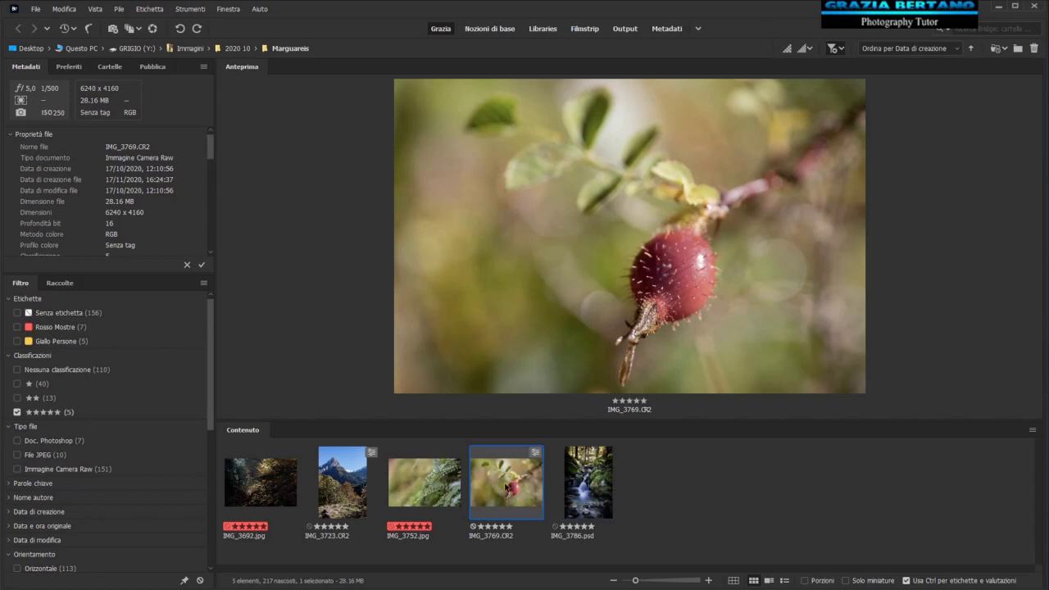
Step: Open IMG_3769.CR2 via Camera Raw (Ctrl+R) and Apri as a Photoshop document
{"action": "key", "text": "ctrl+r"}
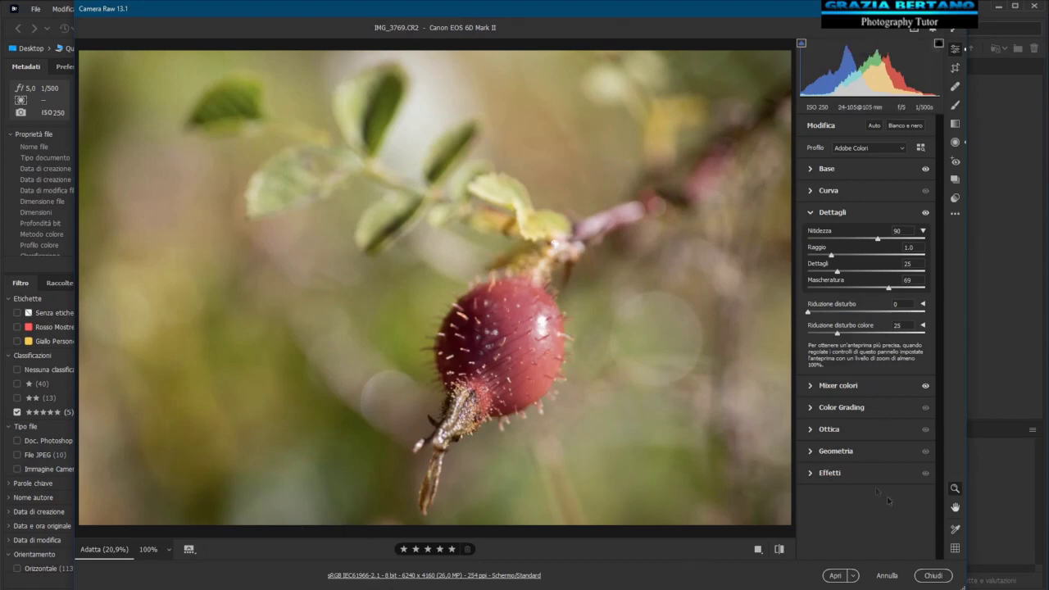
{"action": "left_click", "coordinate": [835, 576]}
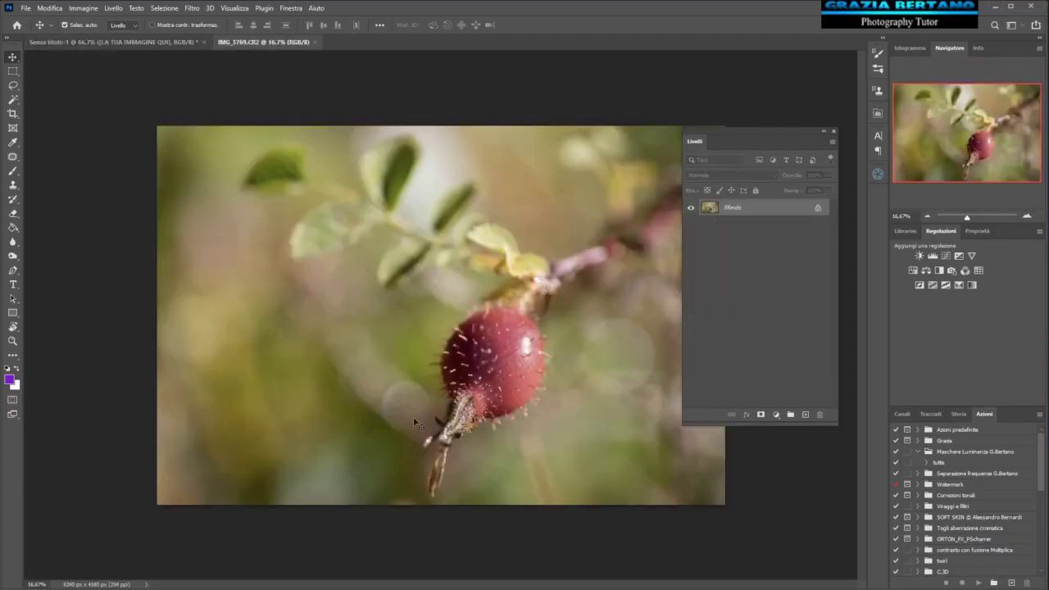
Step: Open the third placeholder's smart-object contents and switch between it and the rosehip photo tab
{"action": "left_click", "coordinate": [65, 41]}
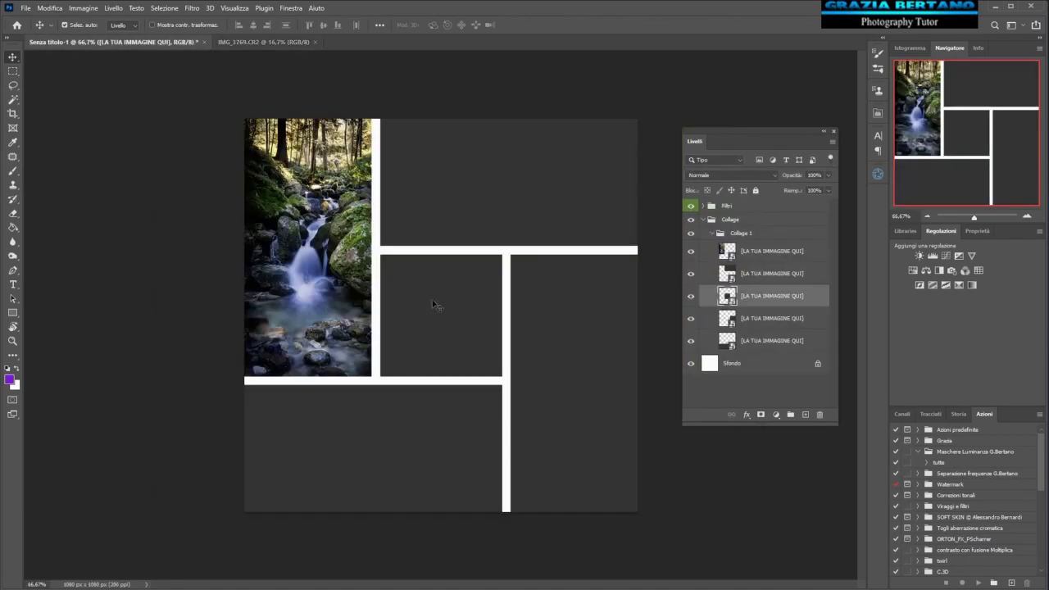
{"action": "double_click", "coordinate": [726, 299]}
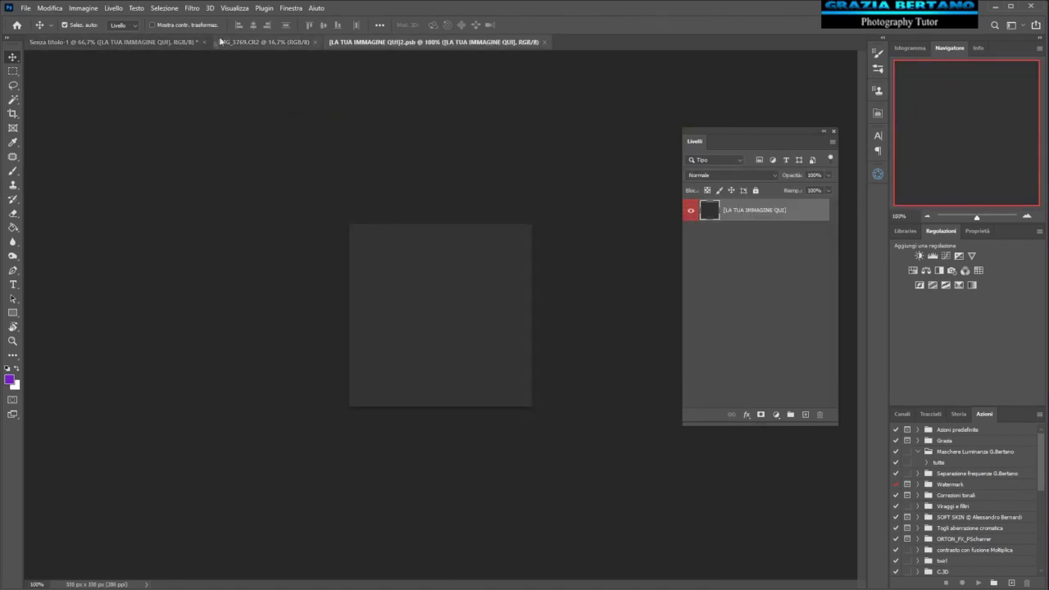
{"action": "left_click", "coordinate": [102, 43]}
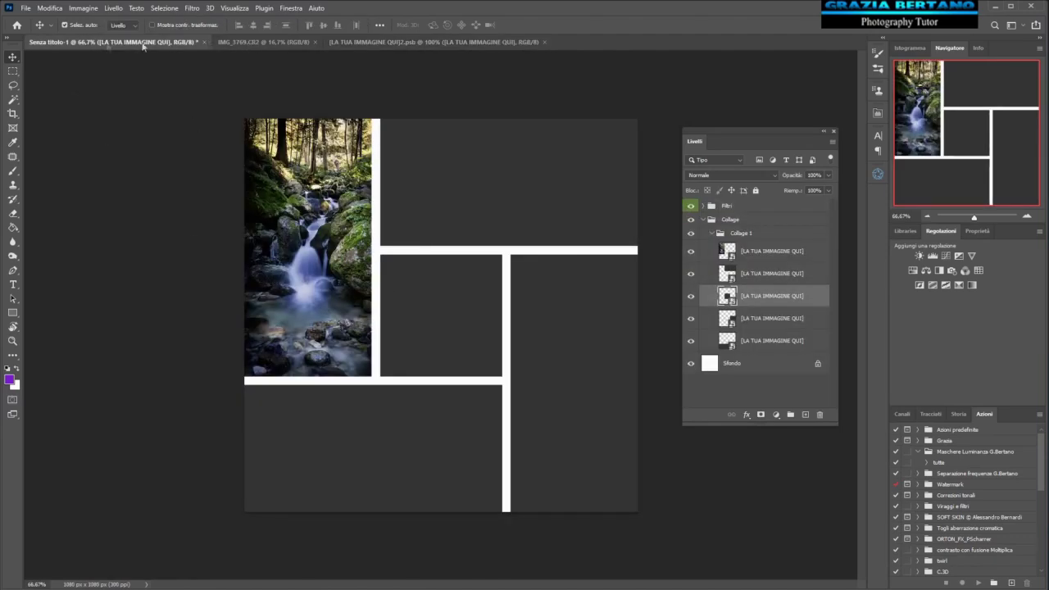
{"action": "left_click", "coordinate": [251, 43]}
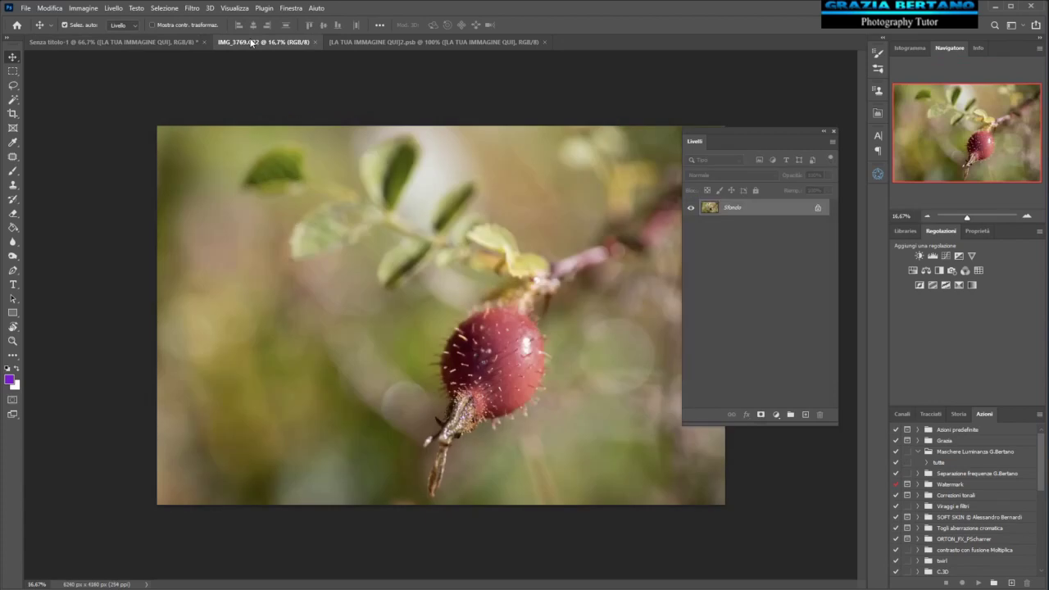
{"action": "left_click", "coordinate": [368, 43]}
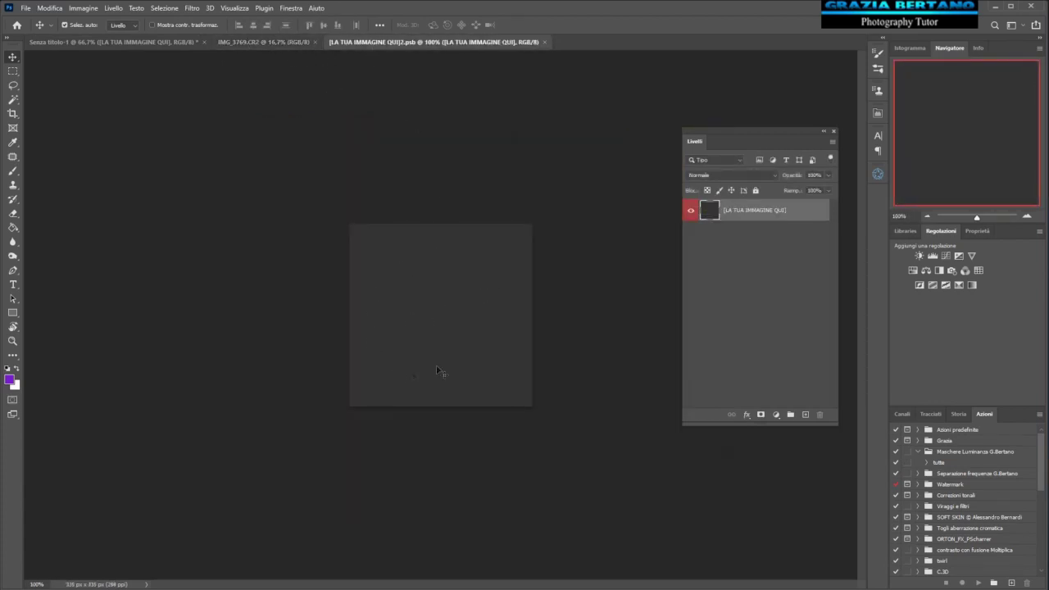
{"action": "left_click", "coordinate": [241, 43]}
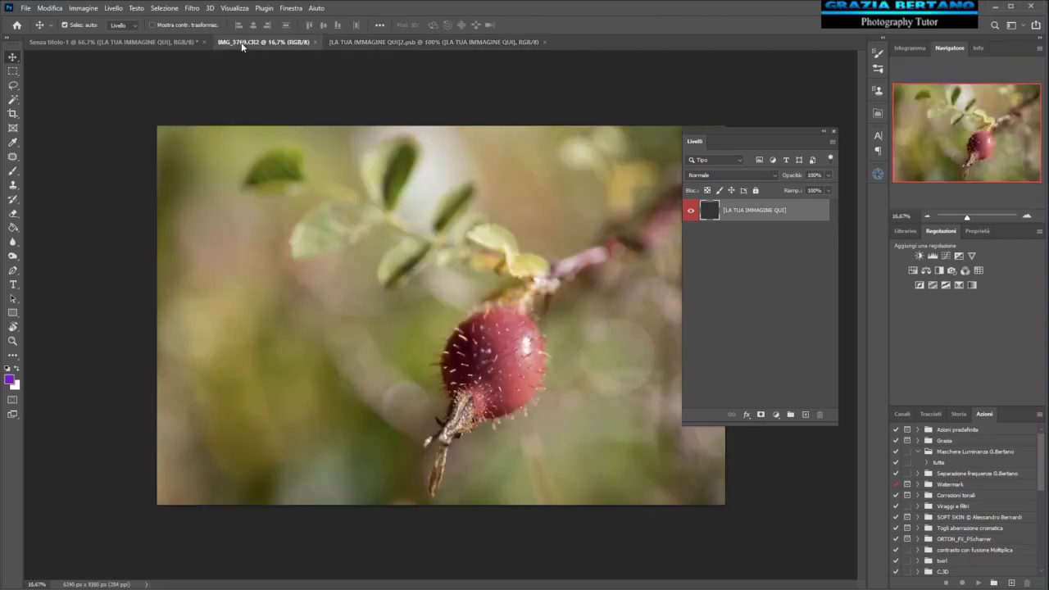
{"action": "left_click", "coordinate": [423, 43]}
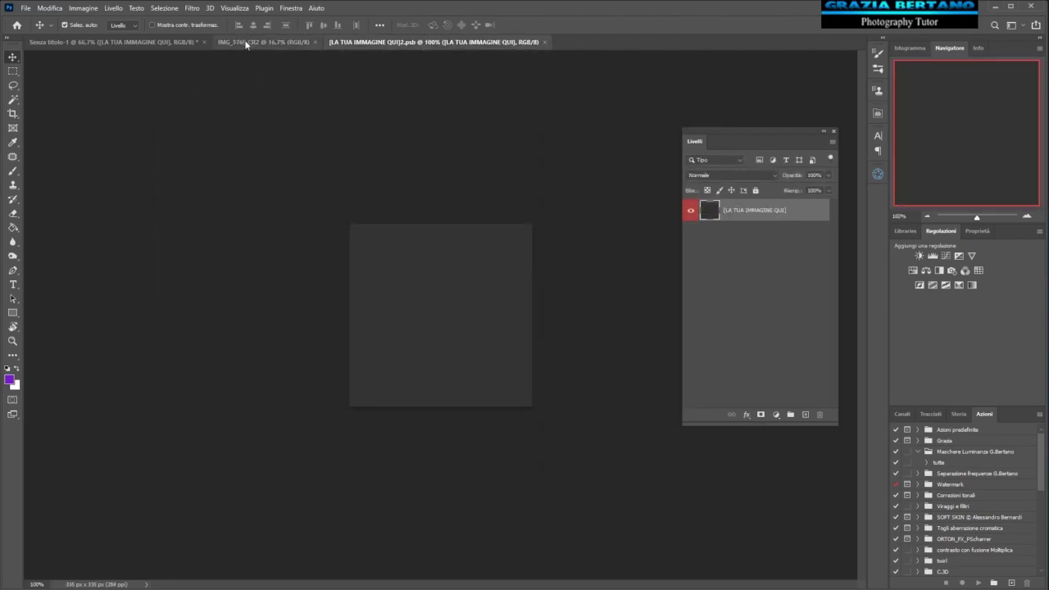
{"action": "left_click", "coordinate": [246, 42]}
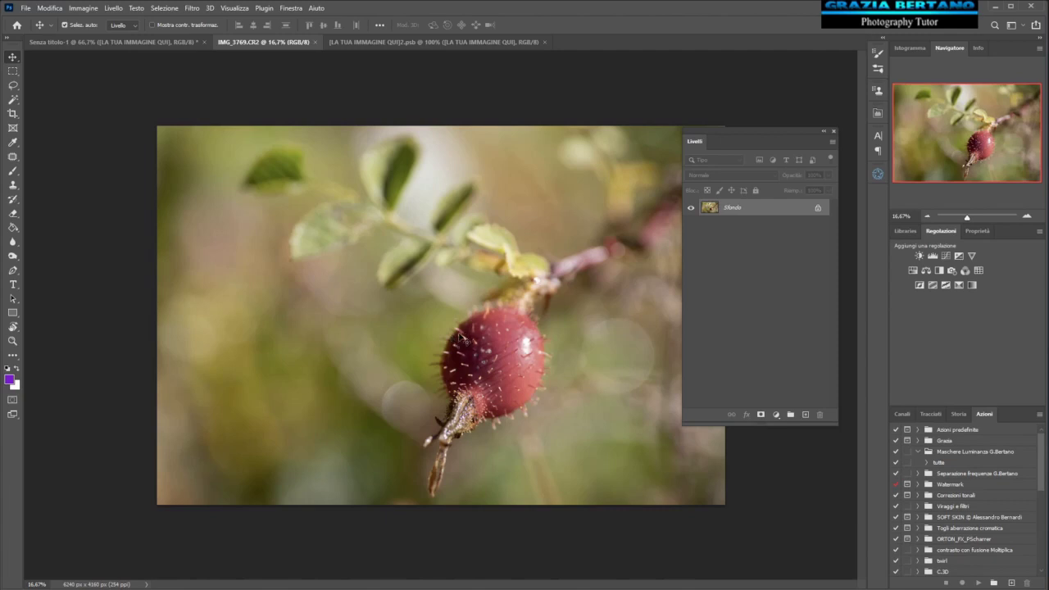
Step: Shift-drop the rosehip photo centred into the [LA TUA IMMAGINE QUI]2.psb tab and dock Livelli
{"action": "mouse_move", "coordinate": [460, 337]}
{"action": "left_mouse_down"}
{"action": "mouse_move", "coordinate": [430, 44]}
{"action": "mouse_move", "coordinate": [434, 308]}
{"action": "left_mouse_up"}
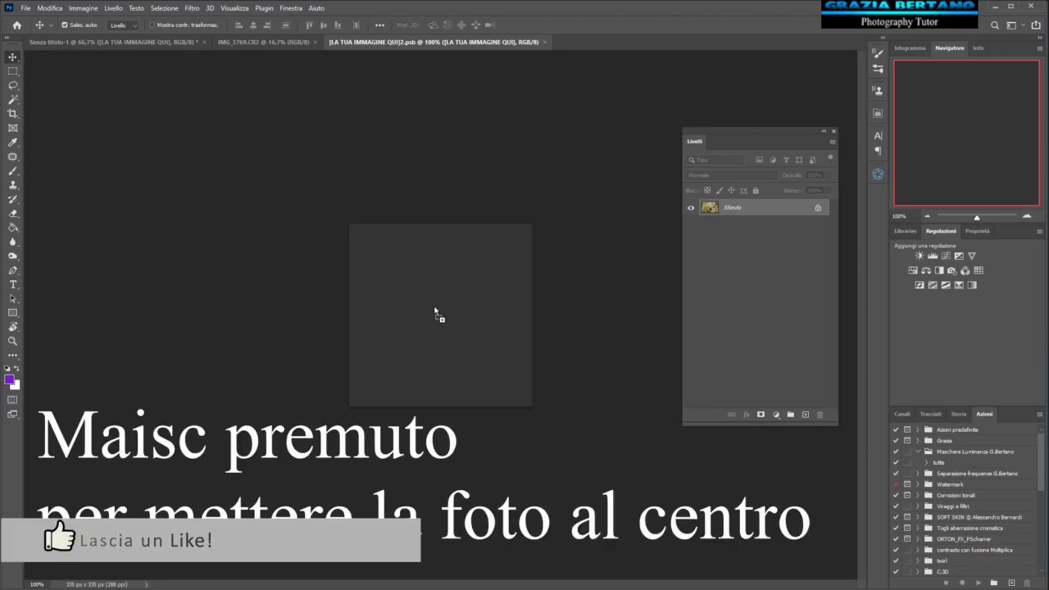
{"action": "left_click_drag", "start_coordinate": [434, 309], "coordinate": [435, 310]}
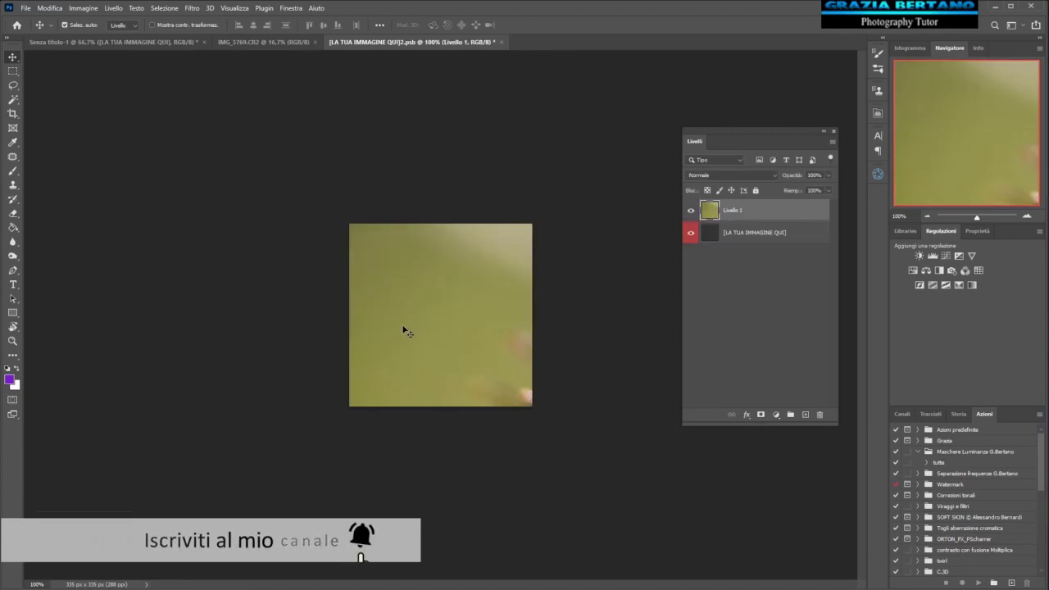
{"action": "left_click_drag", "start_coordinate": [694, 140], "coordinate": [898, 417]}
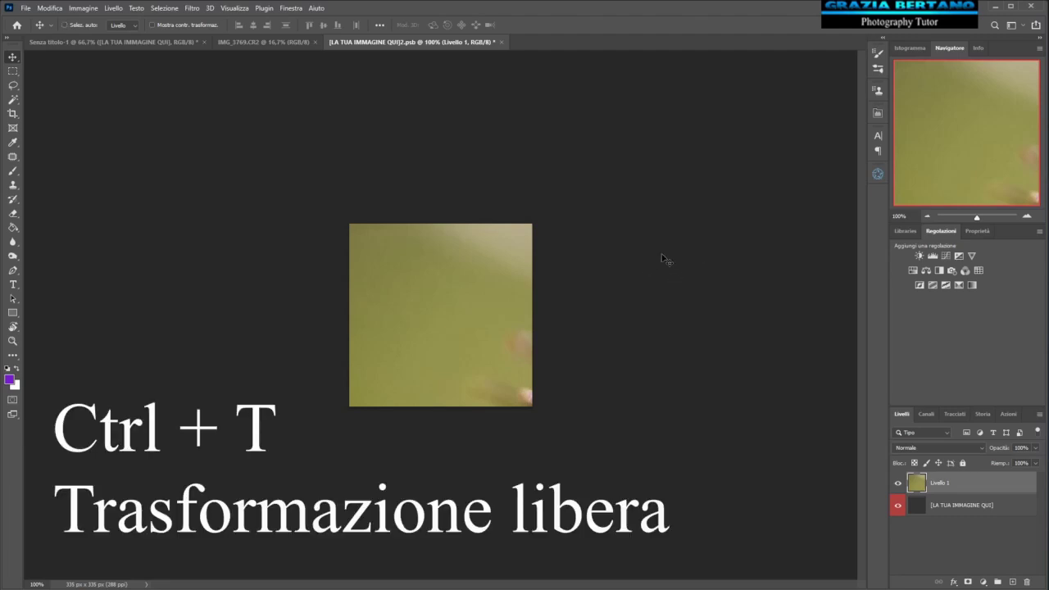
Step: Free-transform the rosehip photo to about 8% so it fills the 335 x 335 px canvas
{"action": "key", "text": "ctrl+t"}
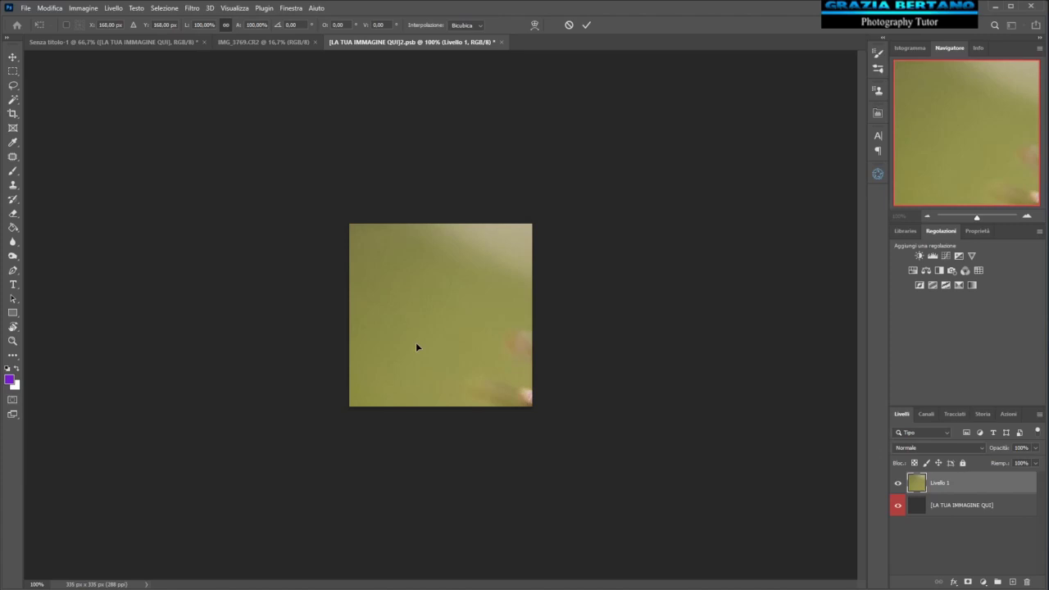
{"action": "key", "text": "ctrl+0"}
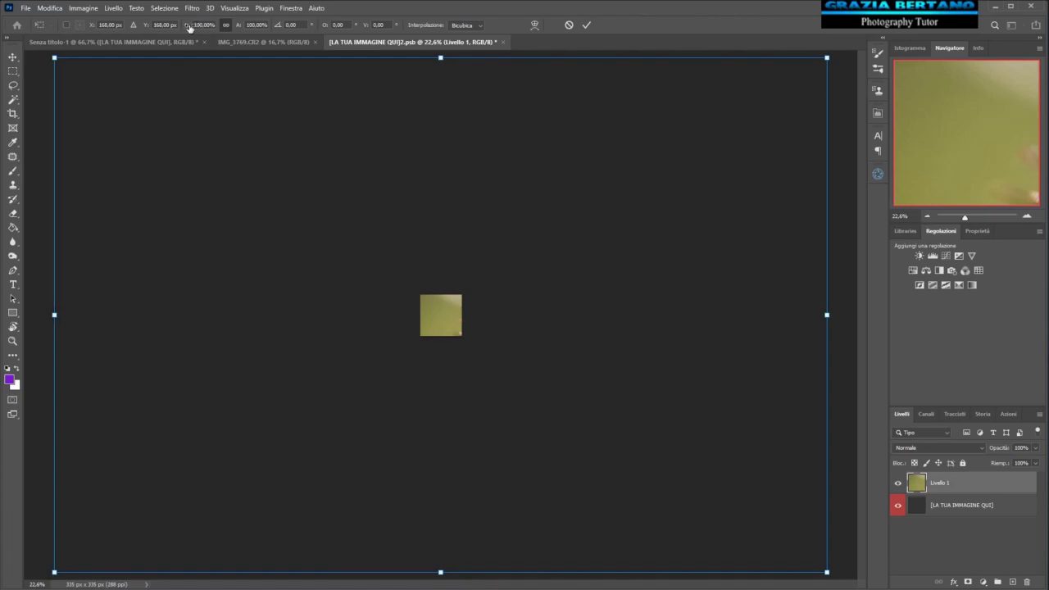
{"action": "left_click_drag", "start_coordinate": [188, 28], "coordinate": [187, 27]}
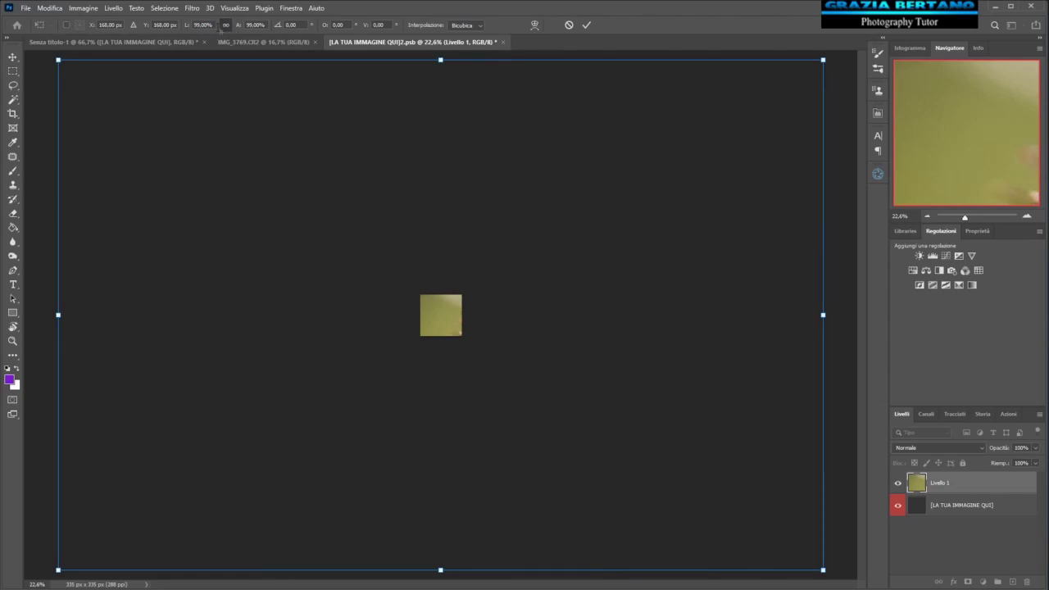
{"action": "left_click_drag", "start_coordinate": [189, 29], "coordinate": [142, 45]}
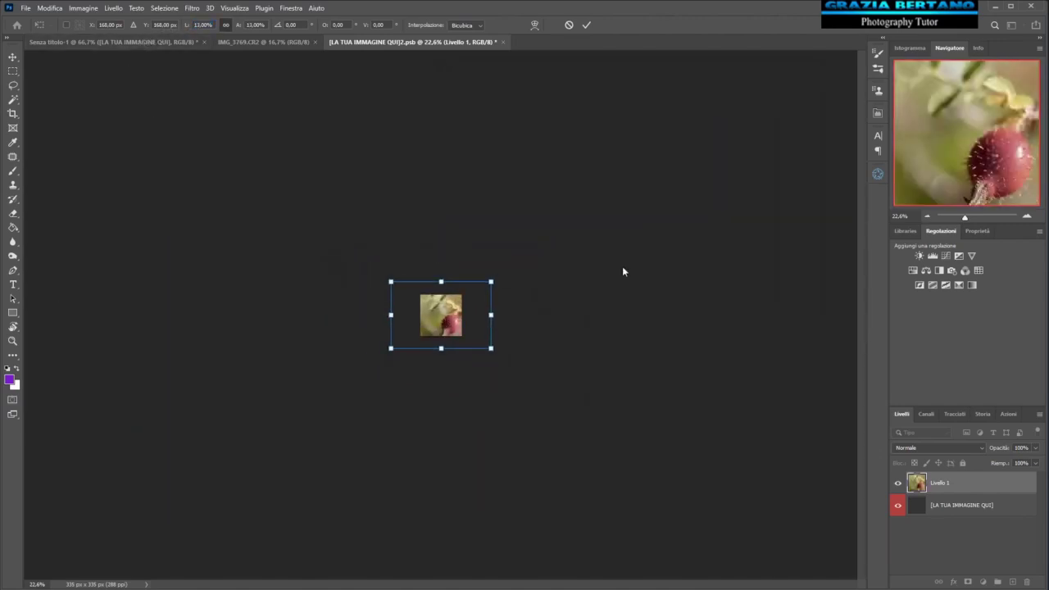
{"action": "key", "text": "ctrl+0"}
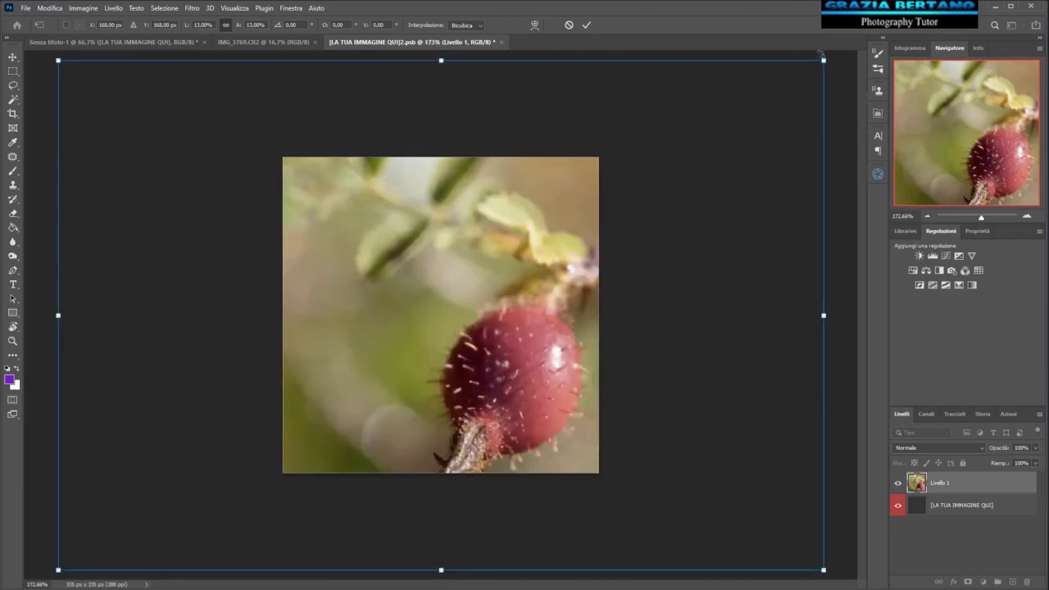
{"action": "left_click_drag", "start_coordinate": [821, 60], "coordinate": [678, 160]}
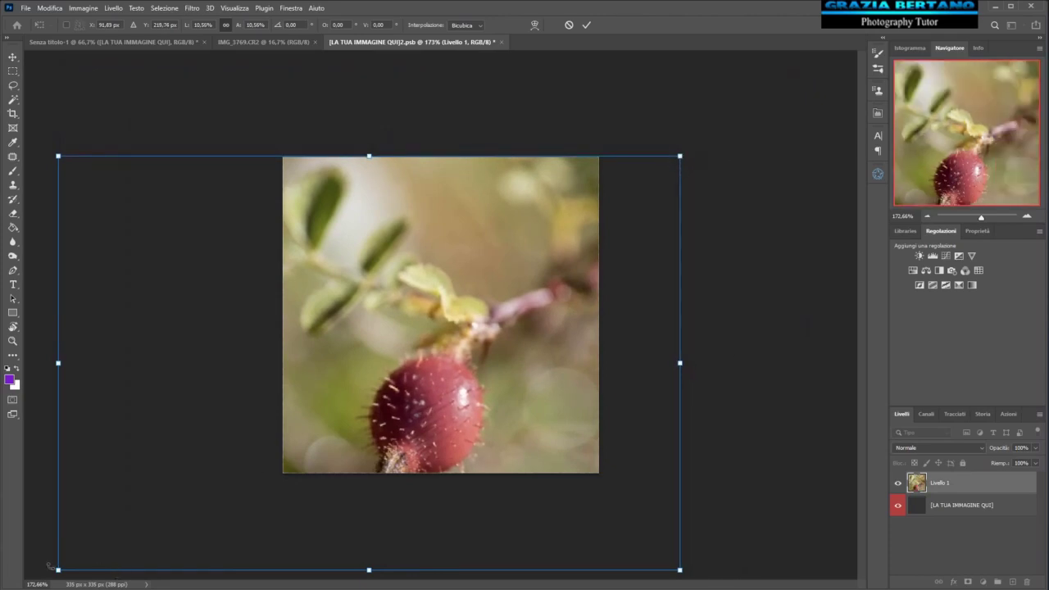
{"action": "mouse_move", "coordinate": [59, 569]}
{"action": "left_mouse_down"}
{"action": "mouse_move", "coordinate": [136, 544]}
{"action": "mouse_move", "coordinate": [225, 485]}
{"action": "left_mouse_up"}
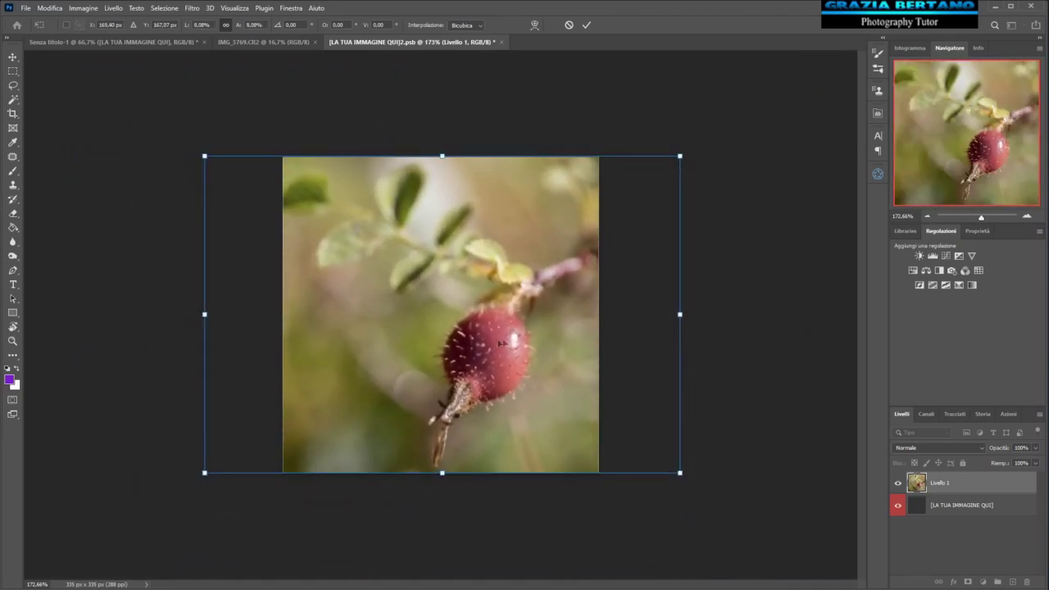
{"action": "left_click_drag", "start_coordinate": [500, 343], "coordinate": [513, 342]}
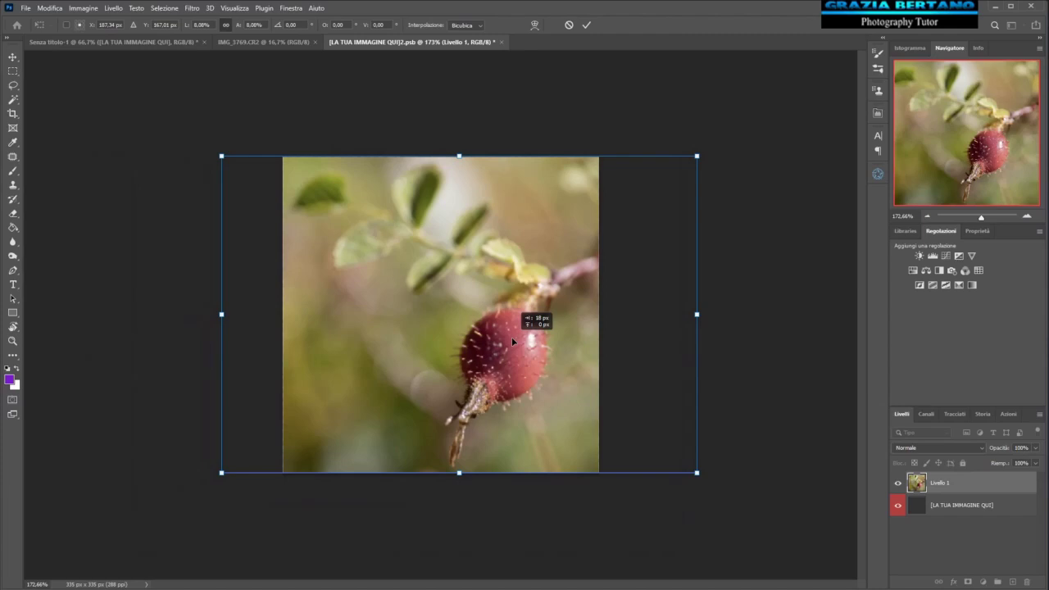
{"action": "left_click", "coordinate": [586, 26]}
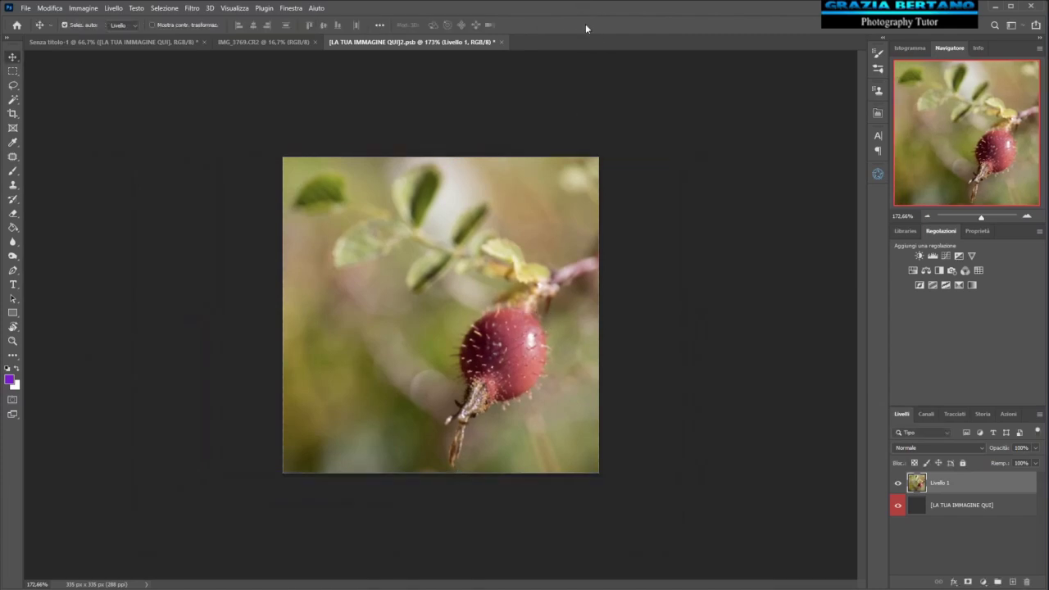
Step: Save the rose hip into the collage, close IMG_3769.CR2 unsaved, and open the top-right placeholder
{"action": "left_click", "coordinate": [503, 41]}
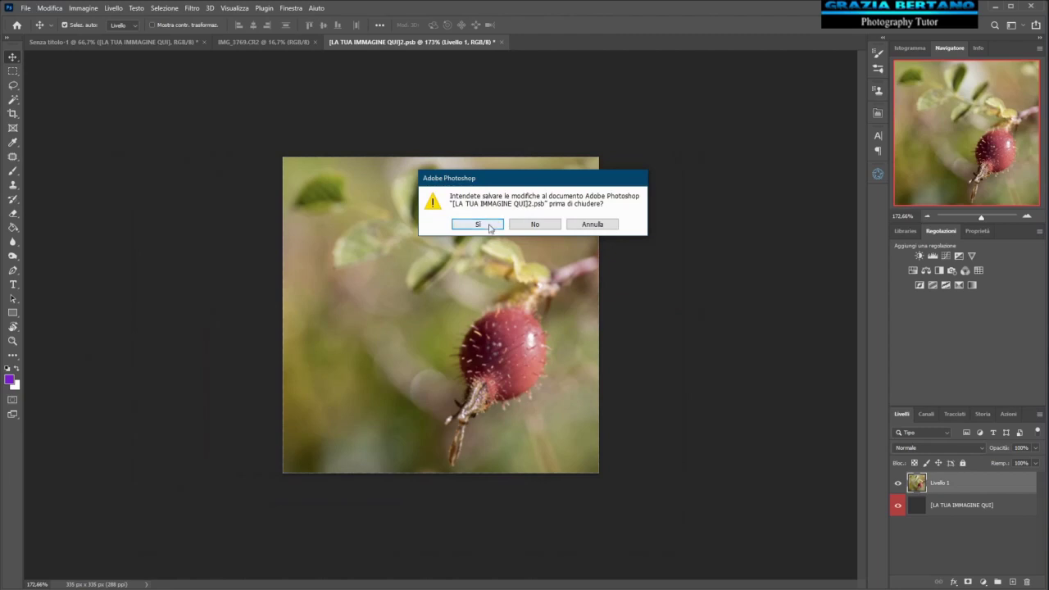
{"action": "left_click", "coordinate": [489, 224]}
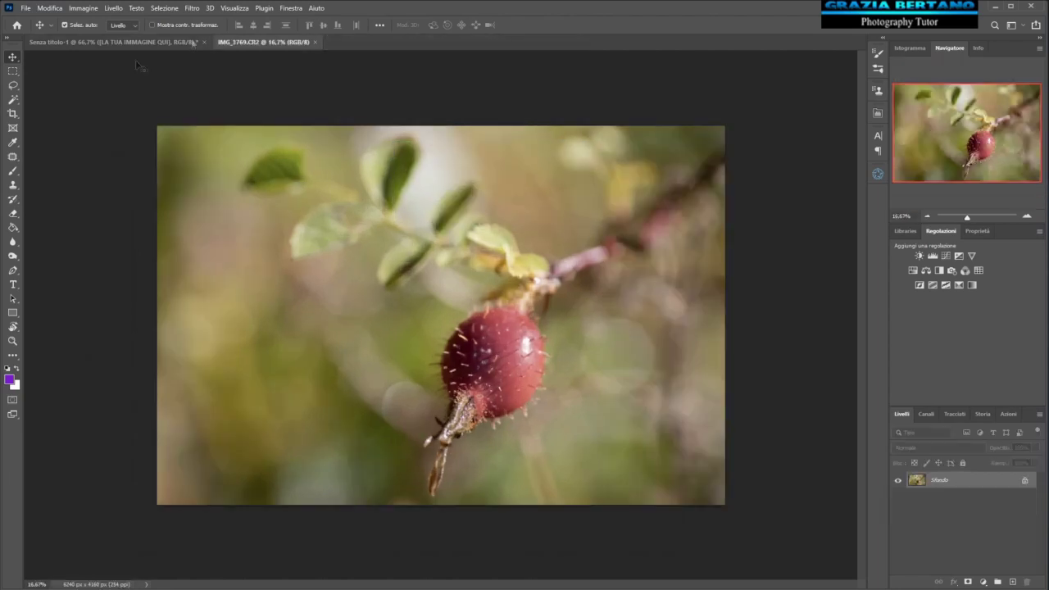
{"action": "left_click", "coordinate": [316, 42]}
{"action": "left_click", "coordinate": [535, 225]}
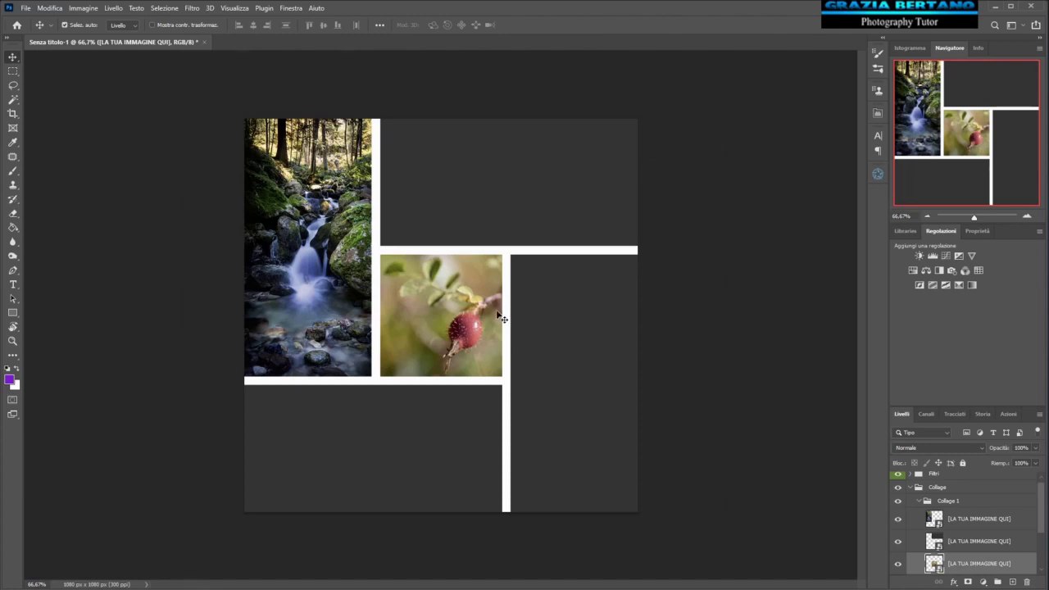
{"action": "left_click", "coordinate": [483, 182]}
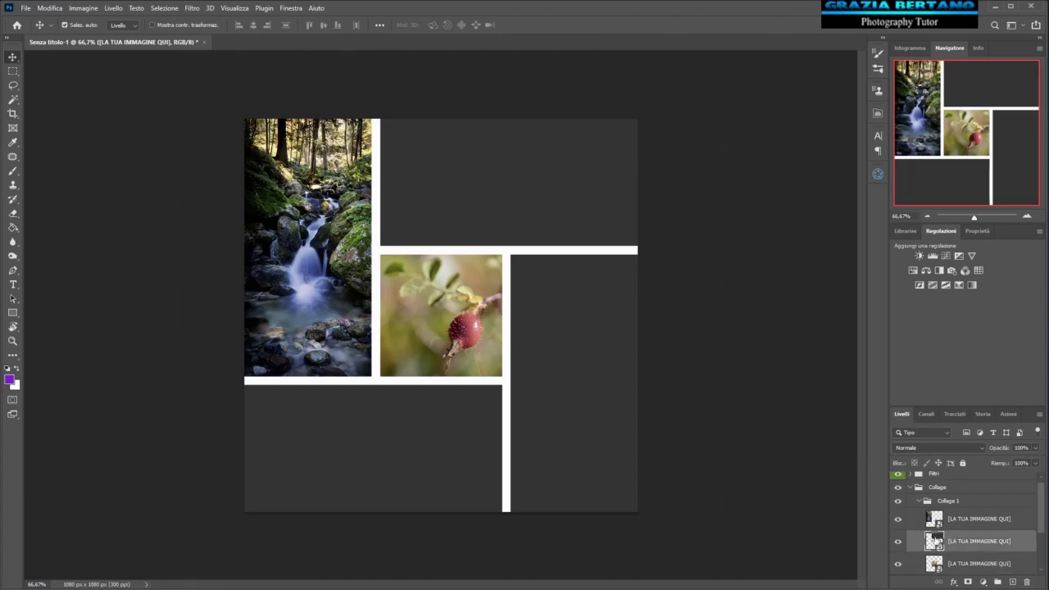
{"action": "double_click", "coordinate": [934, 539]}
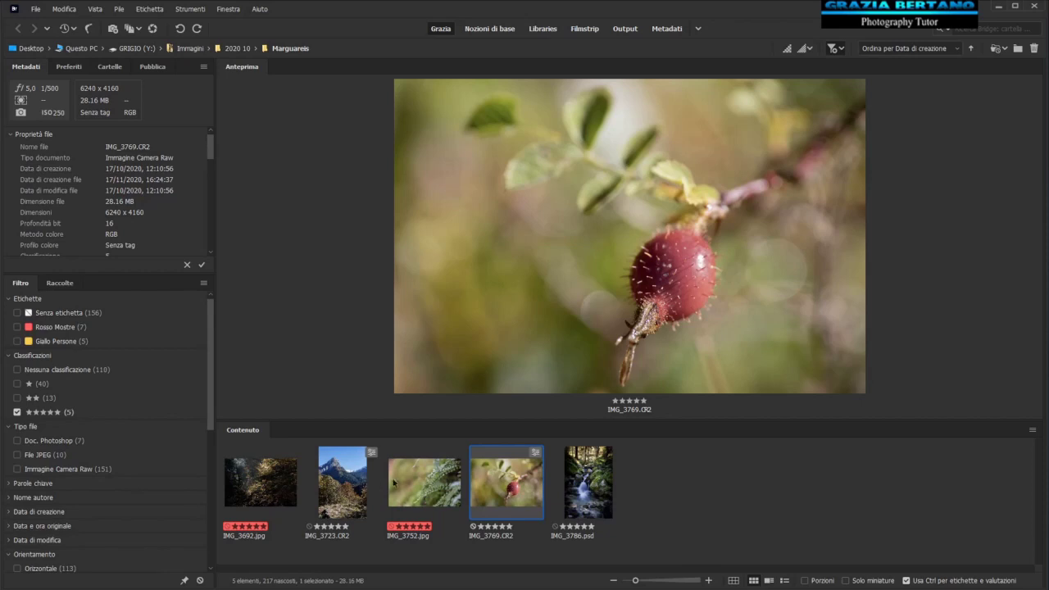
Step: Place the fern photo IMG_3752.jpg from Bridge with Posiziona > In Photoshop
{"action": "left_click", "coordinate": [419, 491]}
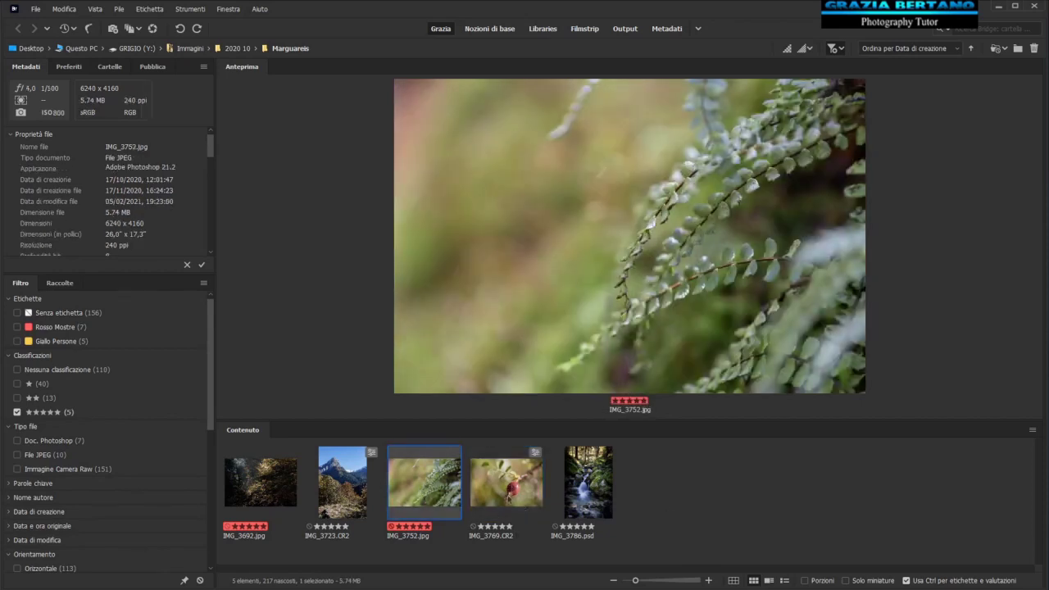
{"action": "right_click", "coordinate": [430, 484]}
{"action": "mouse_move", "coordinate": [525, 281]}
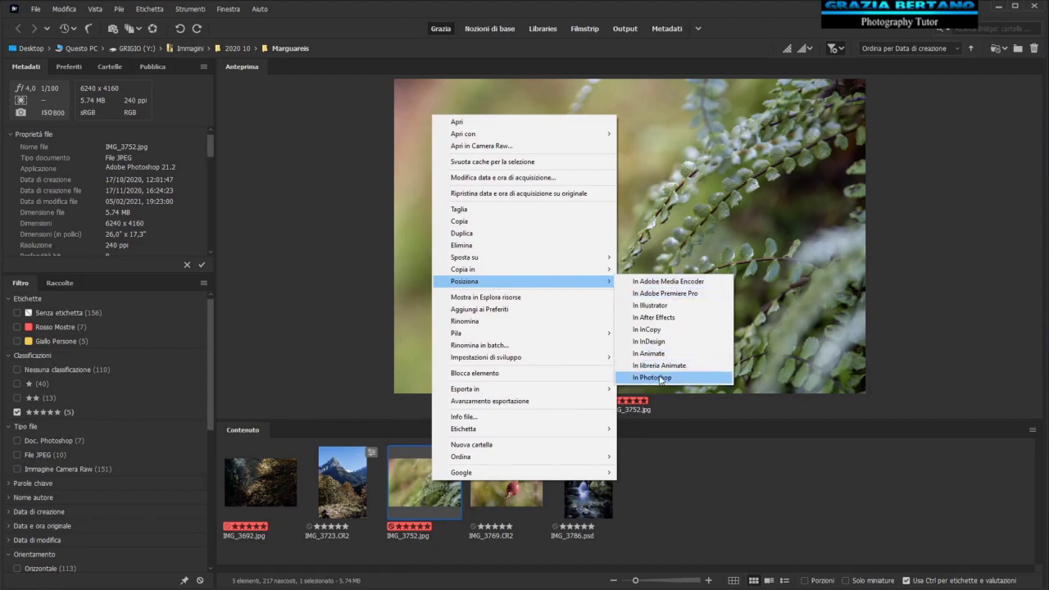
{"action": "left_click", "coordinate": [653, 378]}
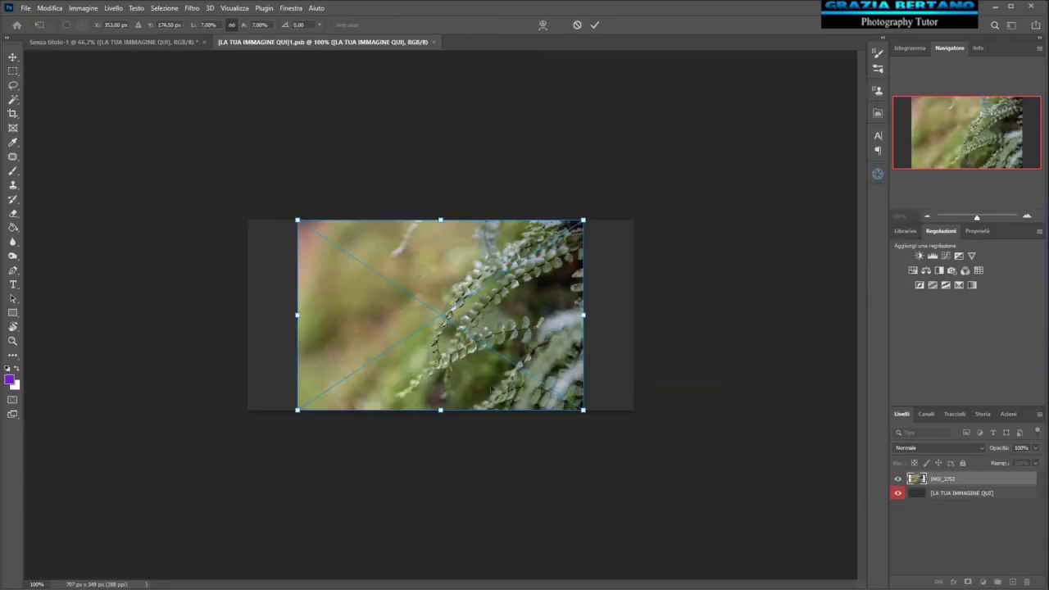
Step: Enlarge and move the fern photo to cover the top-right frame, then commit
{"action": "left_click_drag", "start_coordinate": [585, 220], "coordinate": [636, 185]}
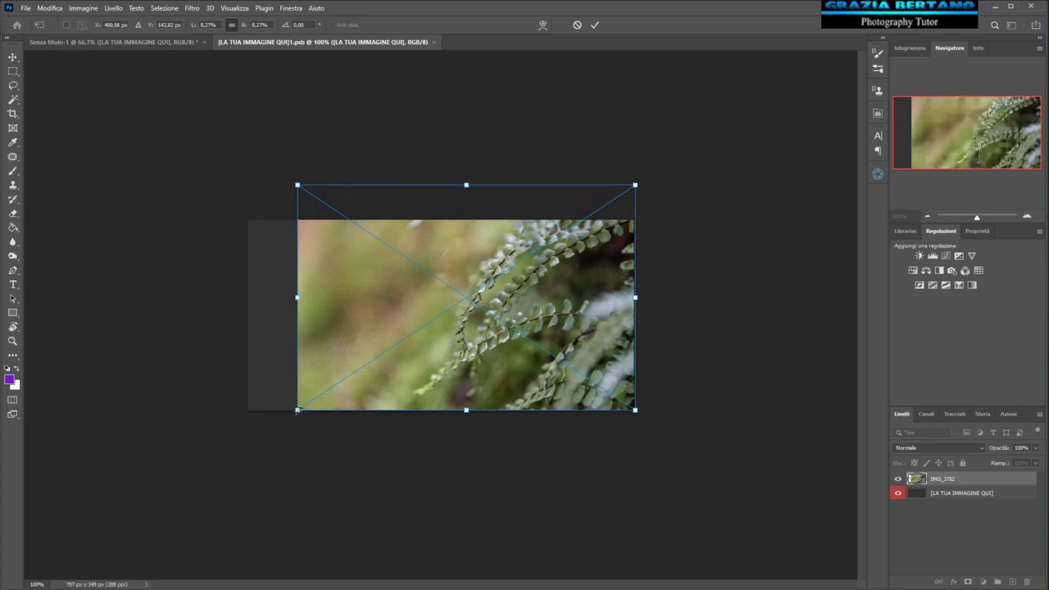
{"action": "left_click_drag", "start_coordinate": [297, 410], "coordinate": [246, 443]}
{"action": "left_click_drag", "start_coordinate": [480, 373], "coordinate": [480, 350]}
{"action": "left_click", "coordinate": [594, 26]}
Step: Save the fern into the collage and open the tall right frame's placeholder
{"action": "left_click", "coordinate": [394, 41]}
{"action": "left_click", "coordinate": [482, 224]}
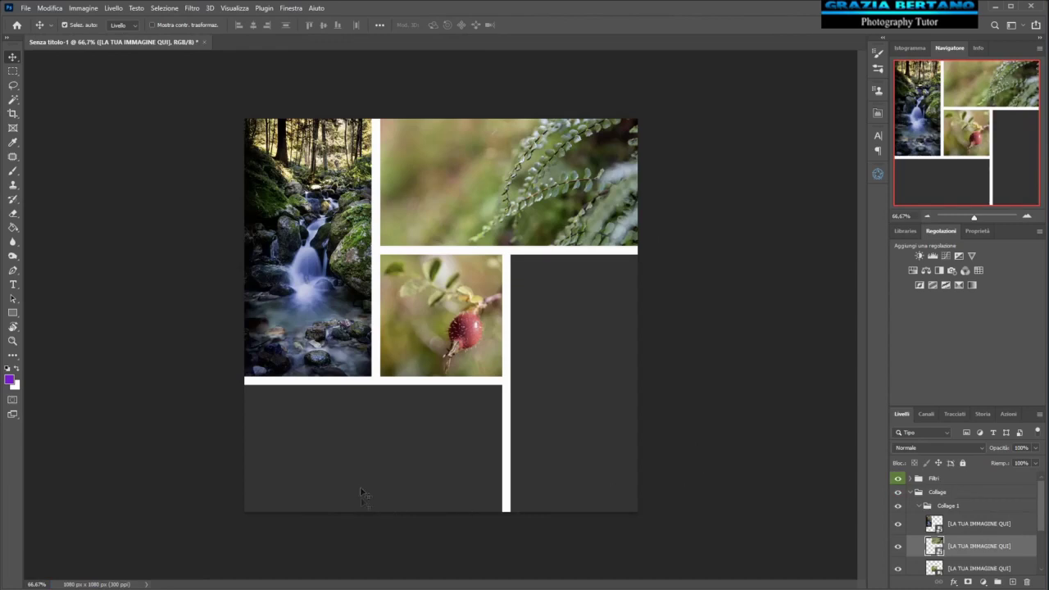
{"action": "left_click", "coordinate": [582, 353]}
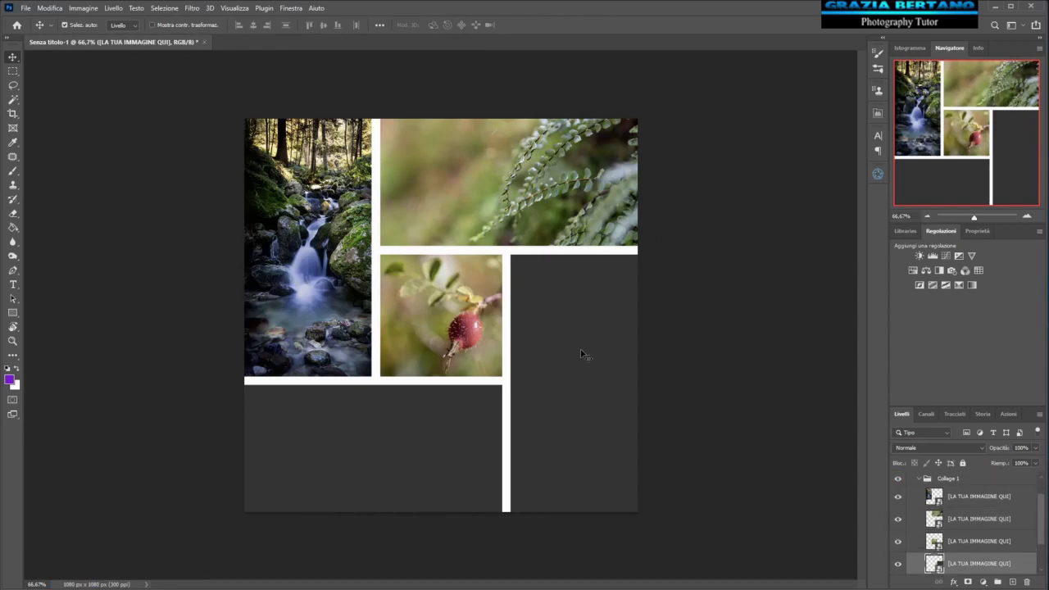
{"action": "double_click", "coordinate": [935, 563]}
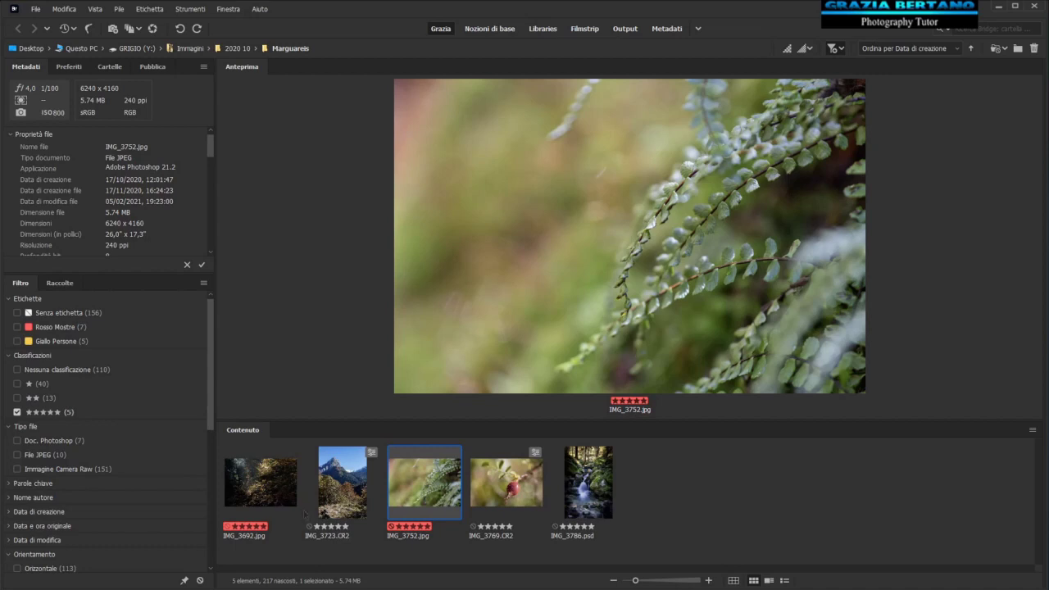
Step: Place the mountain photo IMG_3723.CR2 from Bridge with Posiziona > In Photoshop
{"action": "right_click", "coordinate": [348, 484]}
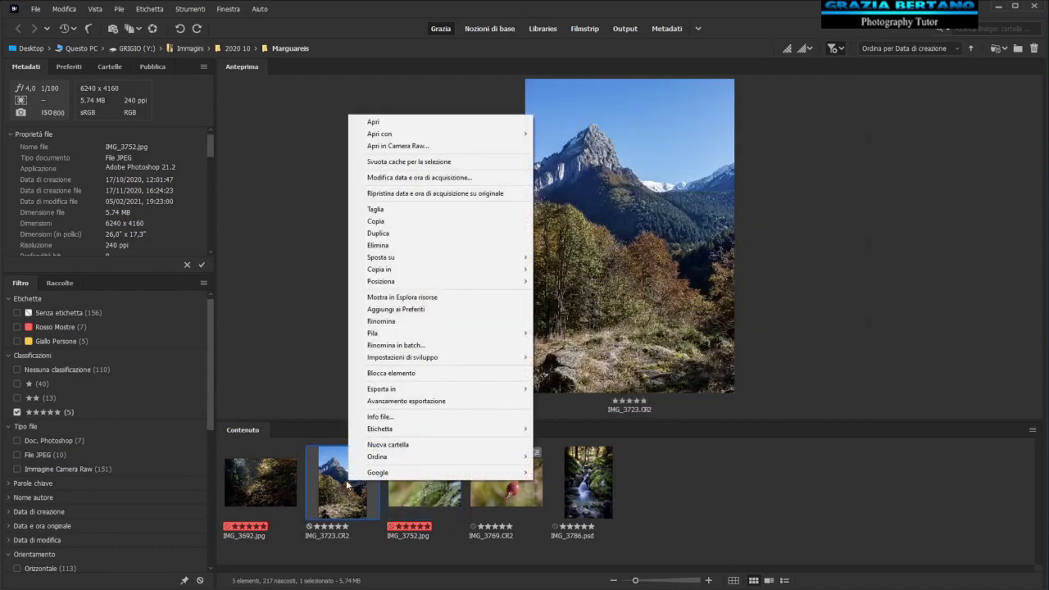
{"action": "mouse_move", "coordinate": [440, 281]}
{"action": "left_click", "coordinate": [570, 378]}
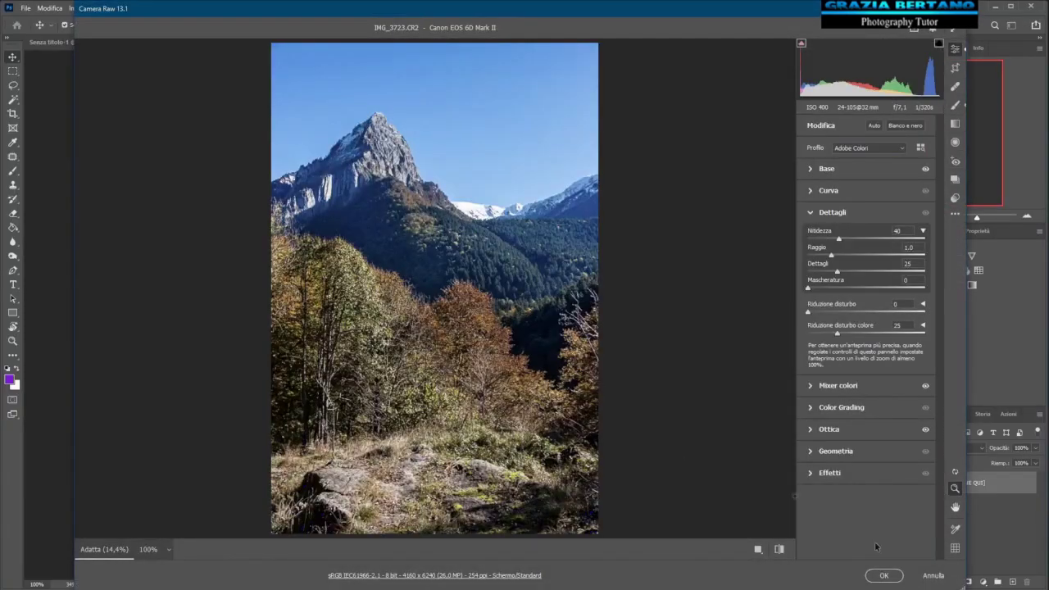
Step: Accept Camera Raw settings and enlarge the mountain photo to fill the tall frame, centred
{"action": "left_click", "coordinate": [884, 576]}
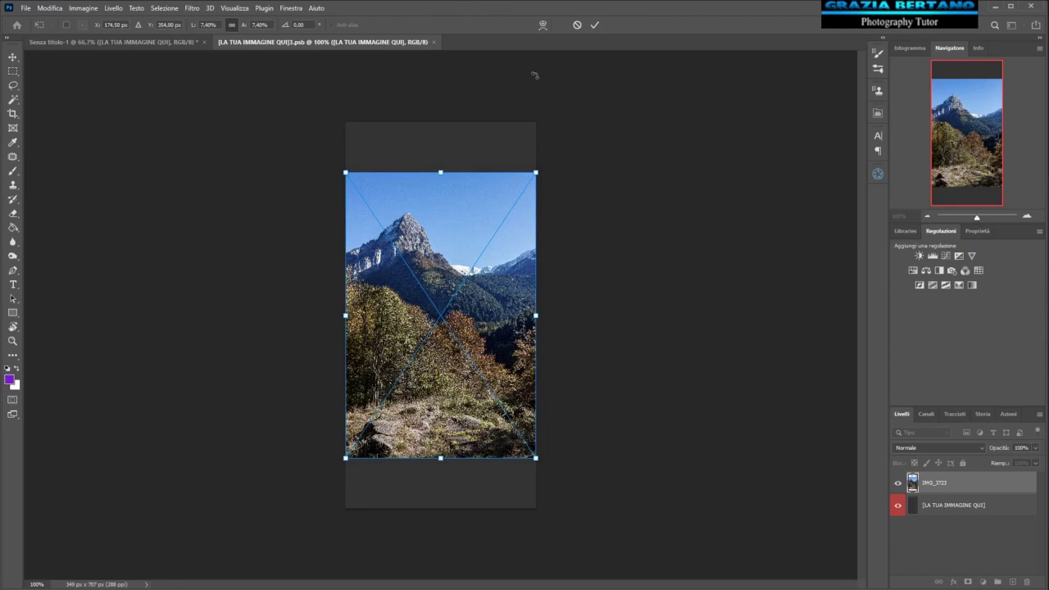
{"action": "left_click_drag", "start_coordinate": [536, 175], "coordinate": [570, 120]}
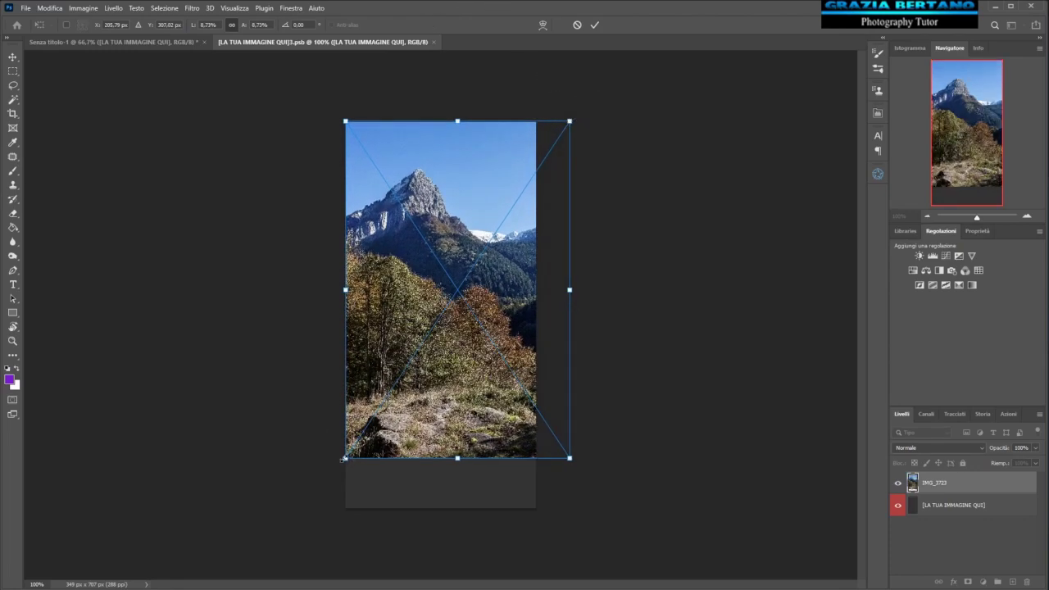
{"action": "left_click_drag", "start_coordinate": [343, 460], "coordinate": [319, 517]}
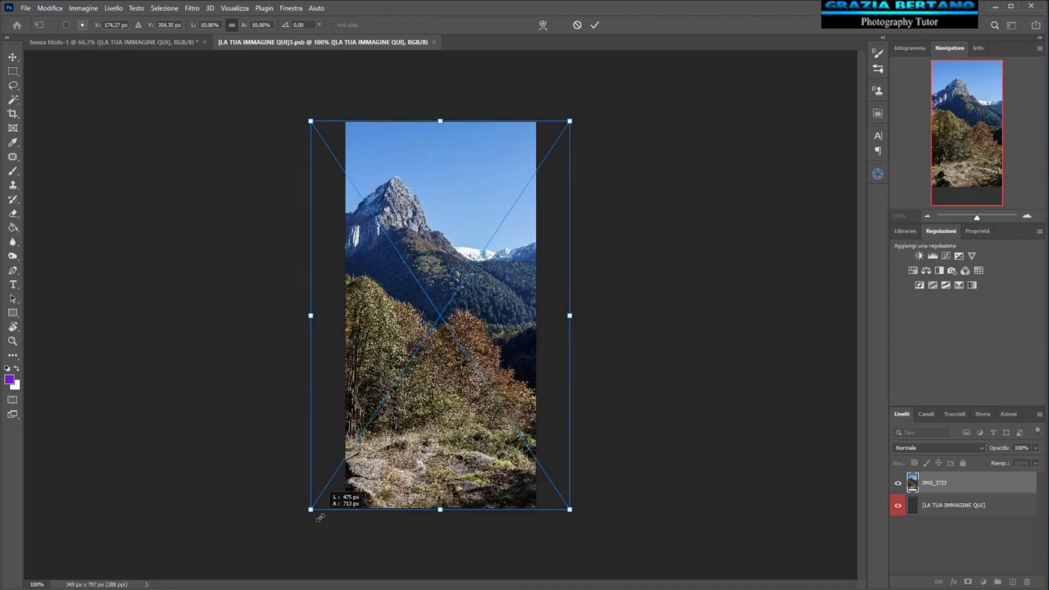
{"action": "left_click_drag", "start_coordinate": [454, 466], "coordinate": [464, 467]}
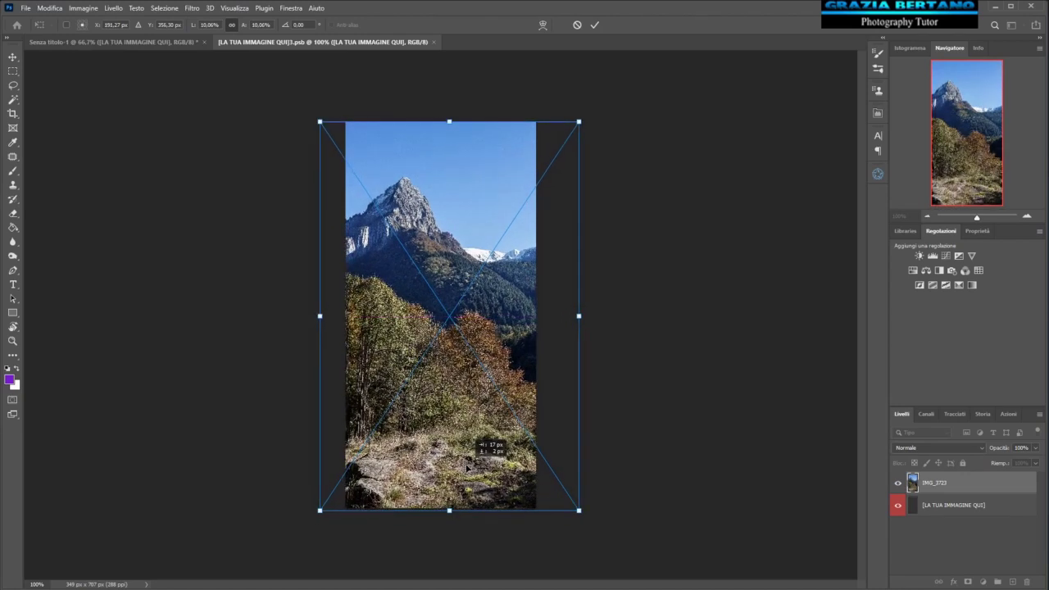
{"action": "left_click_drag", "start_coordinate": [465, 467], "coordinate": [466, 467]}
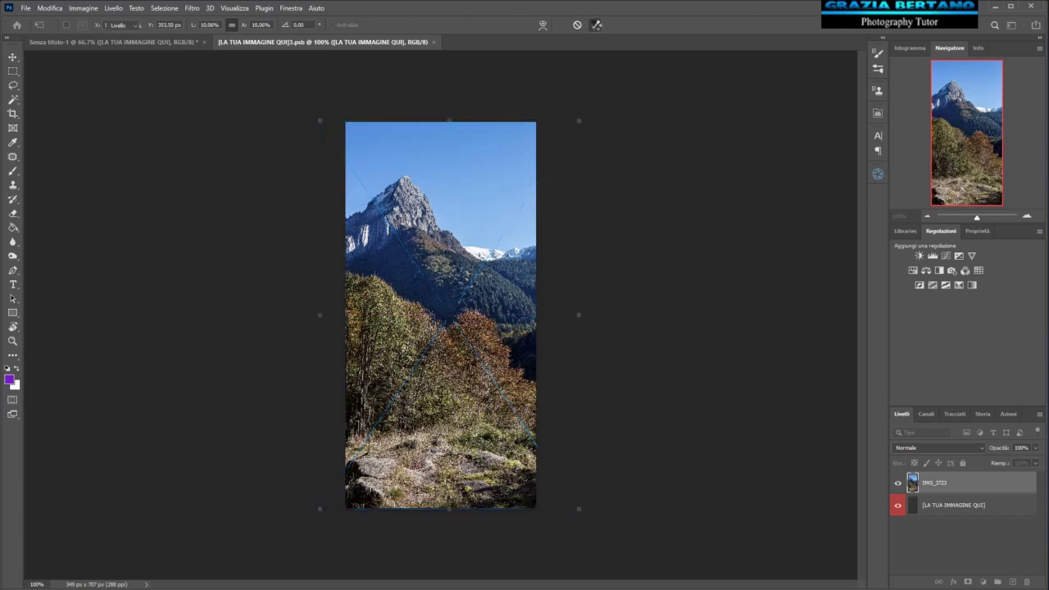
Step: Commit the mountain photo's transform and save it back into the collage
{"action": "left_click", "coordinate": [596, 26]}
{"action": "left_click", "coordinate": [395, 42]}
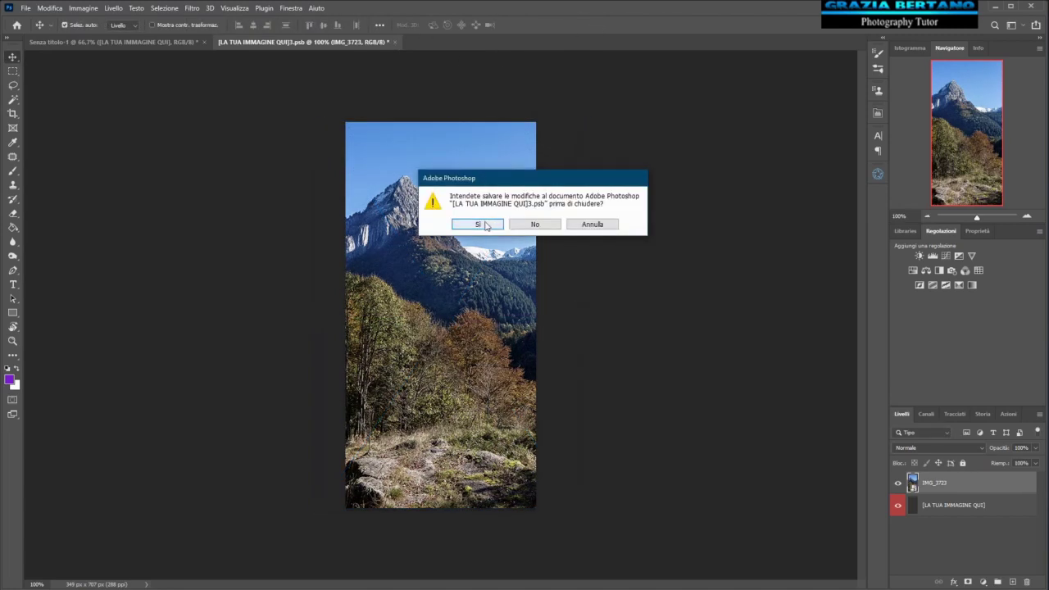
{"action": "left_click", "coordinate": [485, 226]}
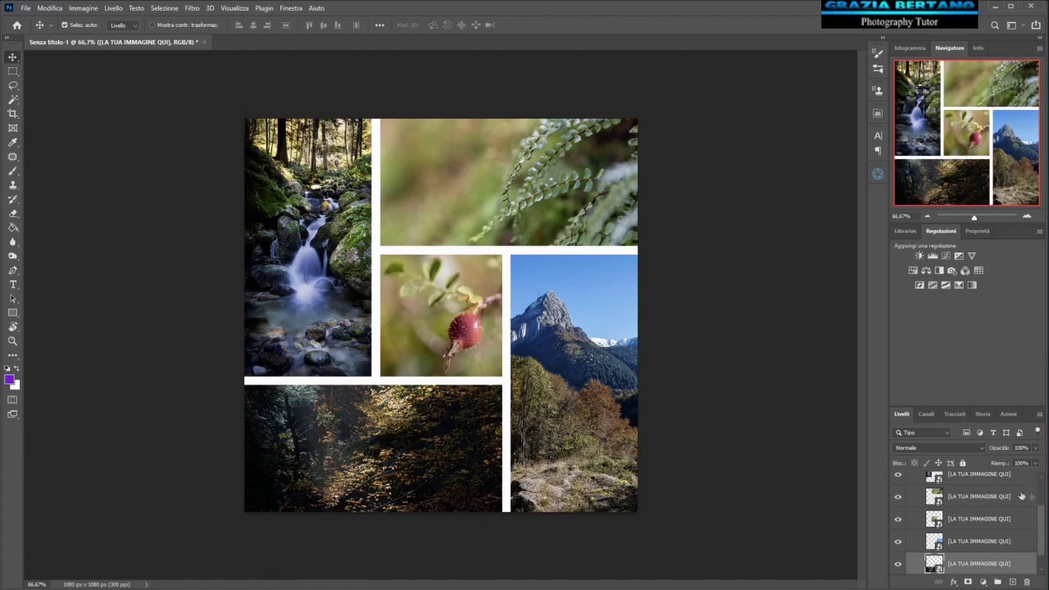
{"action": "scroll", "coordinate": [1040, 517], "scroll_direction": "up", "scroll_amount": 5}
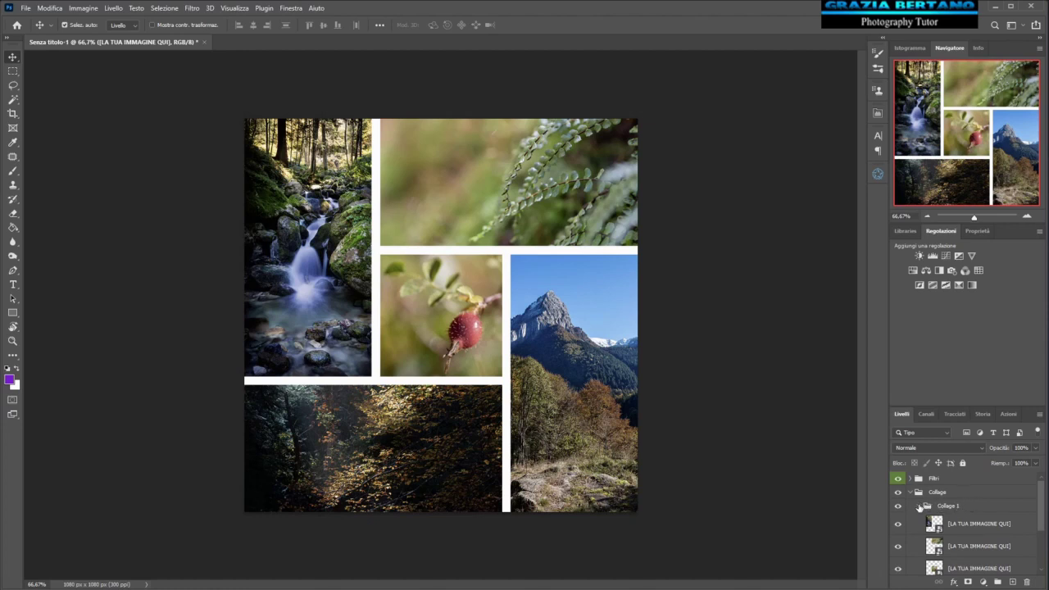
{"action": "left_click", "coordinate": [919, 507]}
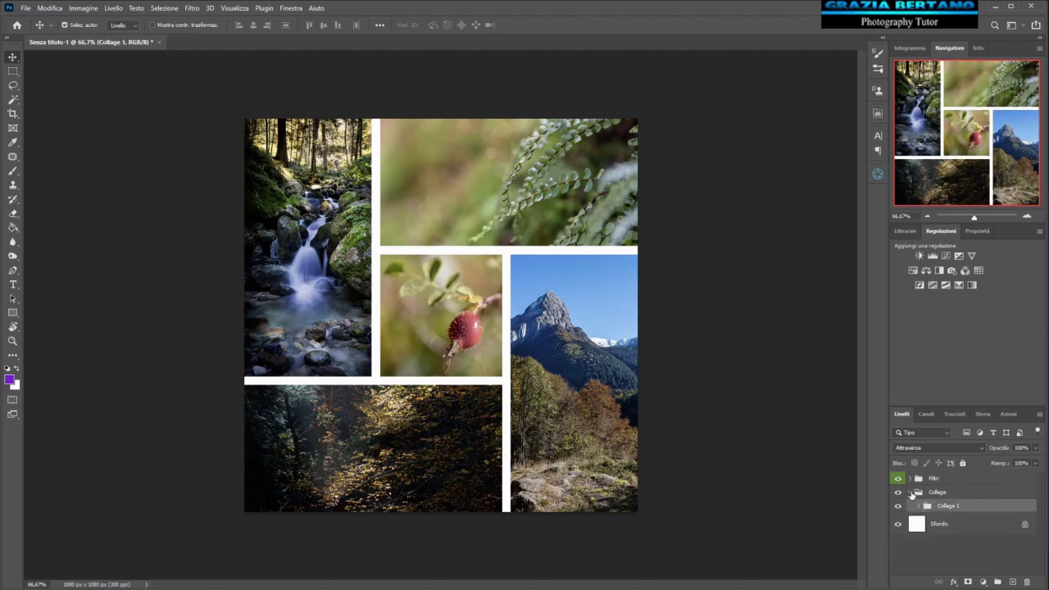
{"action": "left_click", "coordinate": [908, 493]}
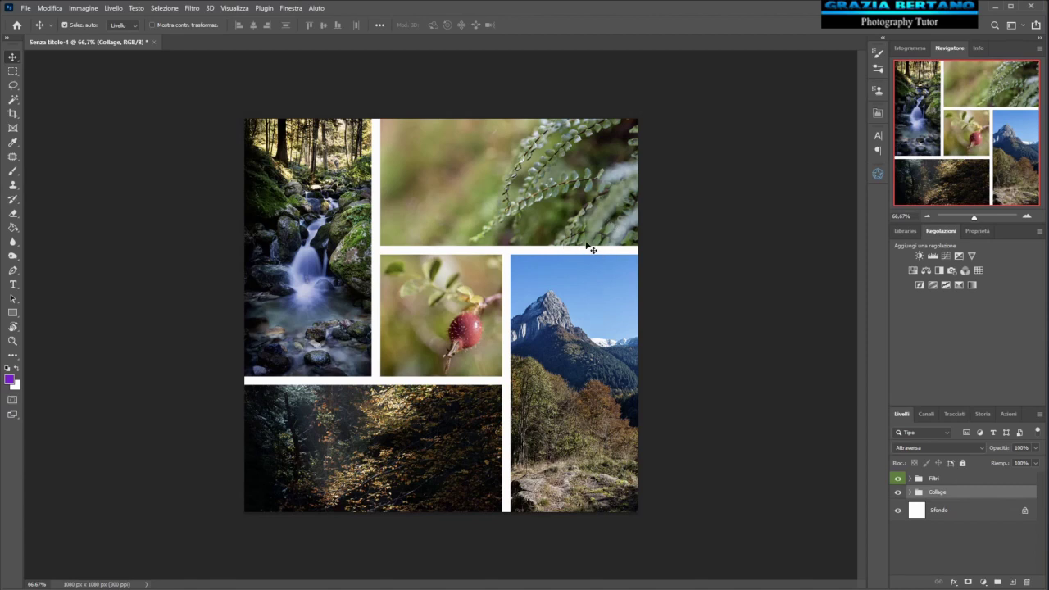
{"action": "left_click", "coordinate": [83, 9]}
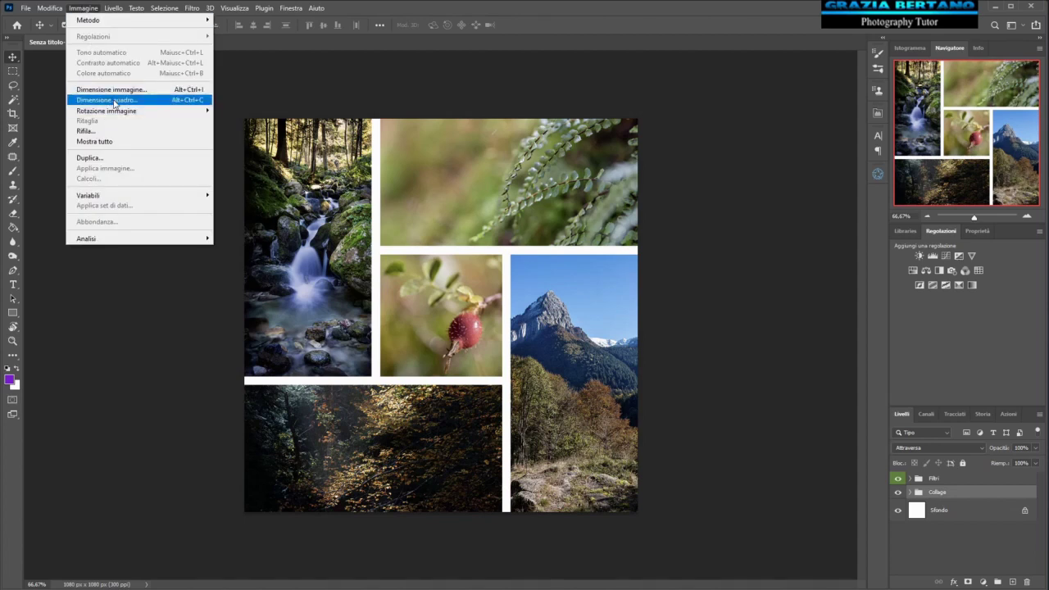
Step: Set the canvas size (Dimensione quadro) to 1130 × 1130 pixels
{"action": "left_click", "coordinate": [113, 100]}
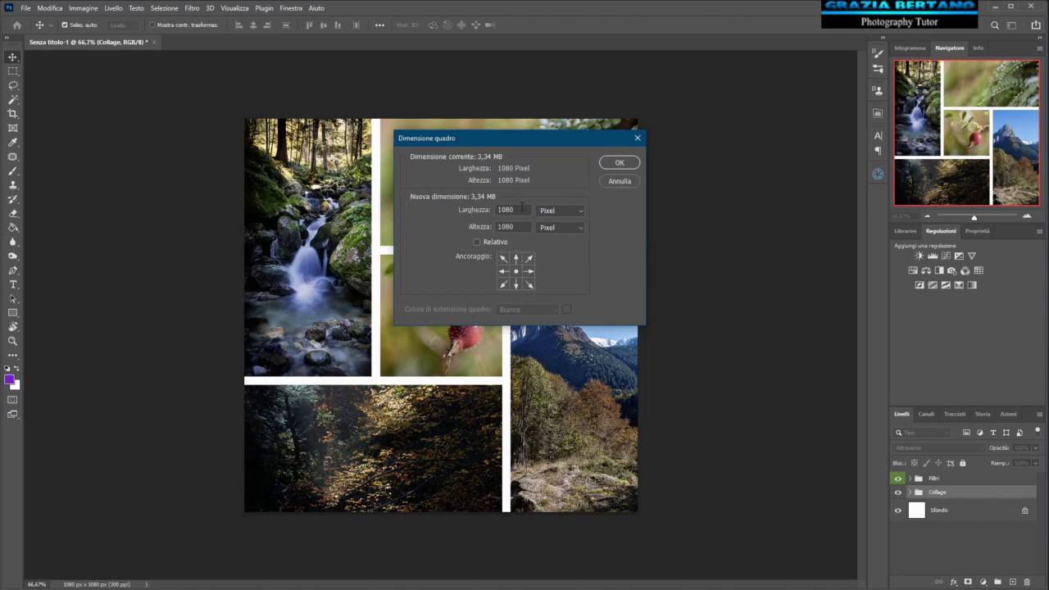
{"action": "left_click_drag", "start_coordinate": [518, 210], "coordinate": [473, 209]}
{"action": "type", "text": "1130"}
{"action": "left_click_drag", "start_coordinate": [517, 224], "coordinate": [484, 223]}
{"action": "type", "text": "1130"}
{"action": "left_click", "coordinate": [620, 163]}
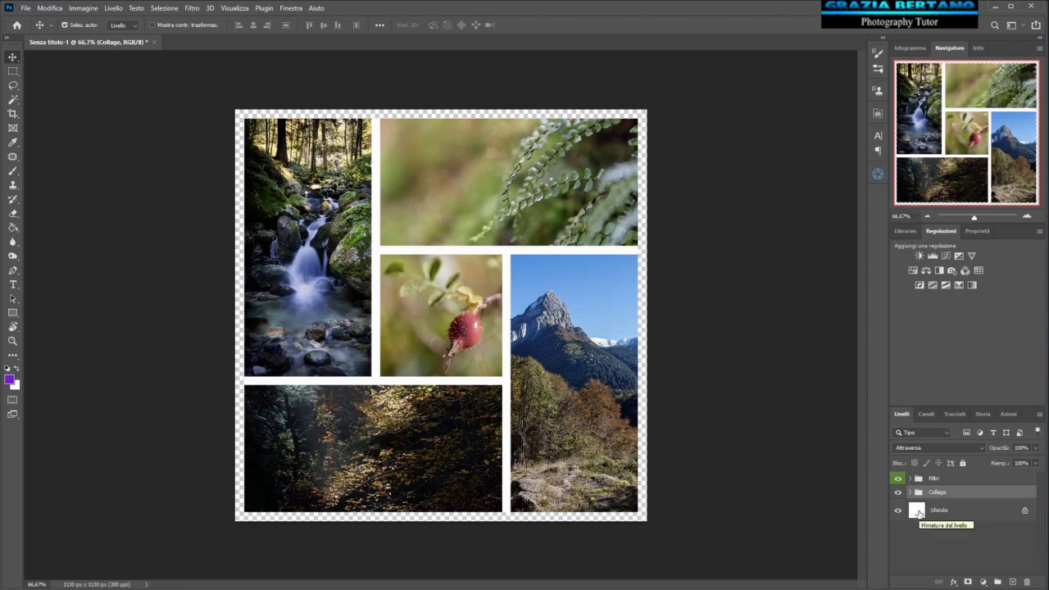
{"action": "left_click", "coordinate": [918, 513]}
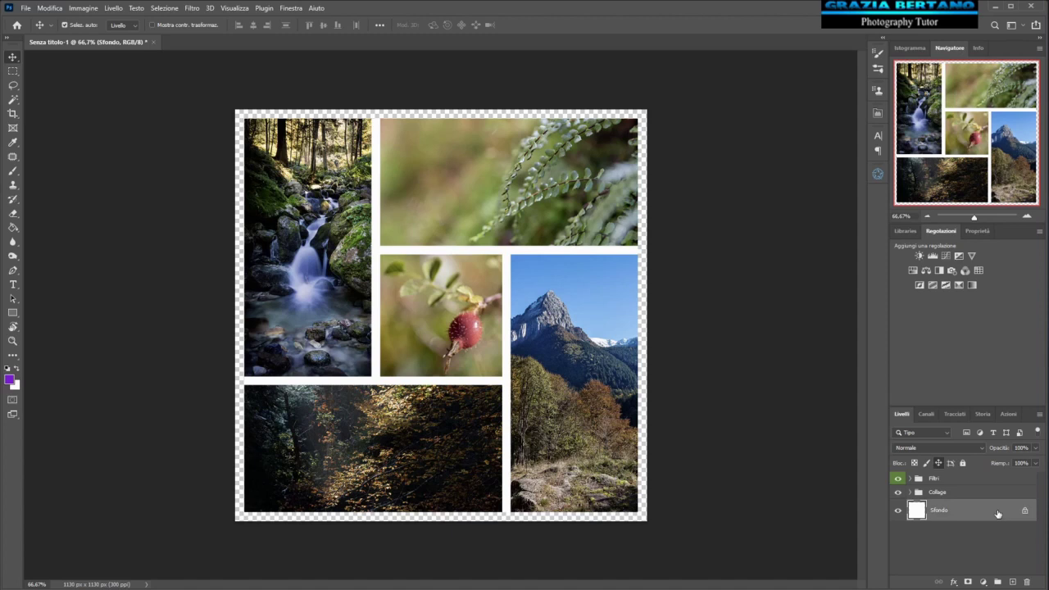
Step: Reset default colours and fill the transparent margin on Sfondo with white using the Paint Bucket
{"action": "left_click", "coordinate": [10, 369]}
{"action": "key", "text": "g"}
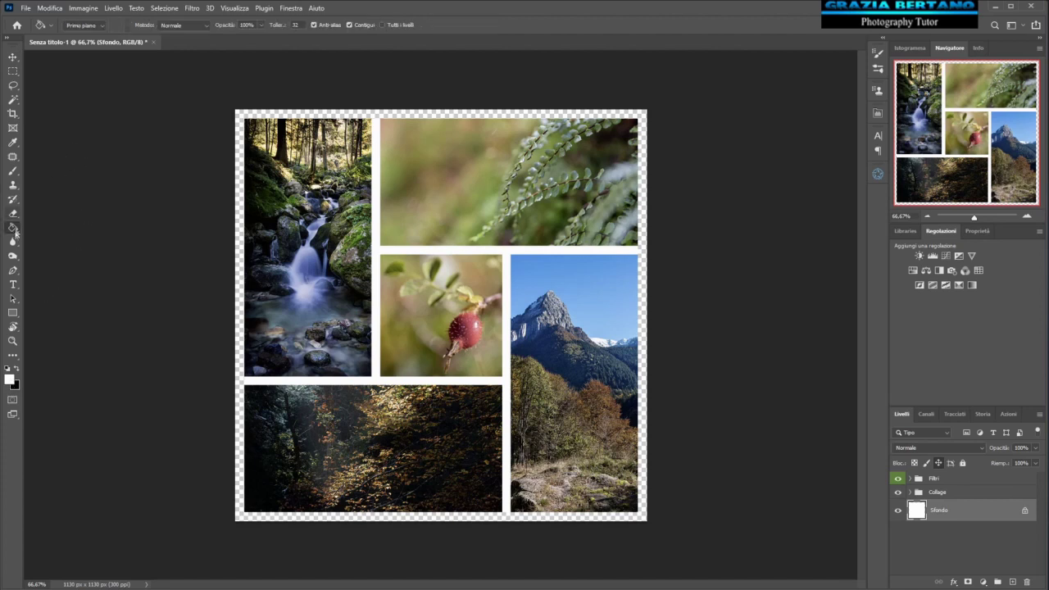
{"action": "left_click", "coordinate": [243, 279]}
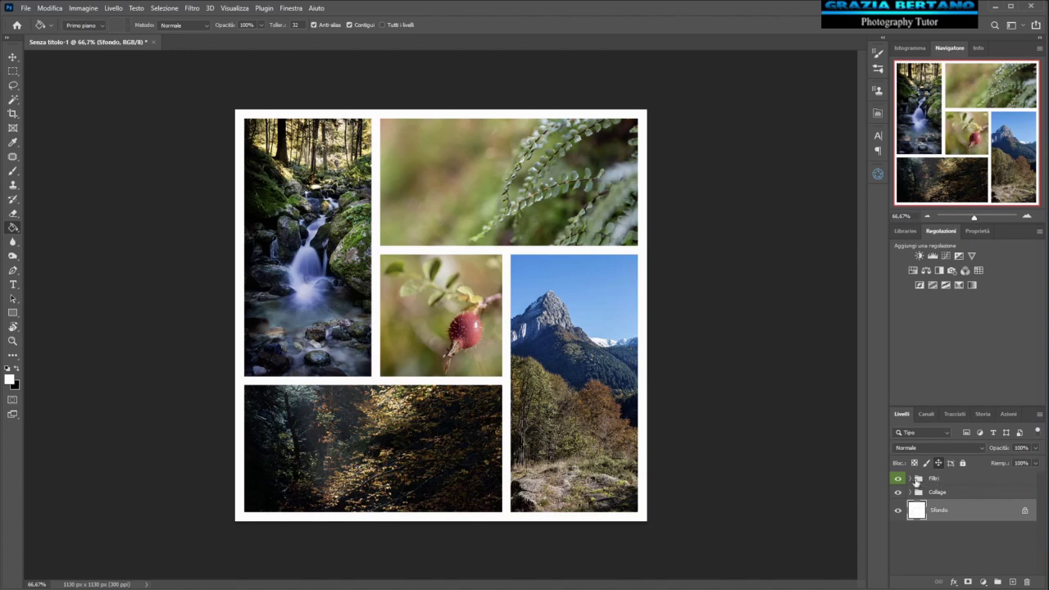
Step: Preview Bianco e nero, Texture Vintage and Filtro rosso e blu in turn, leaving Contrasto elevato visible
{"action": "left_click", "coordinate": [909, 479]}
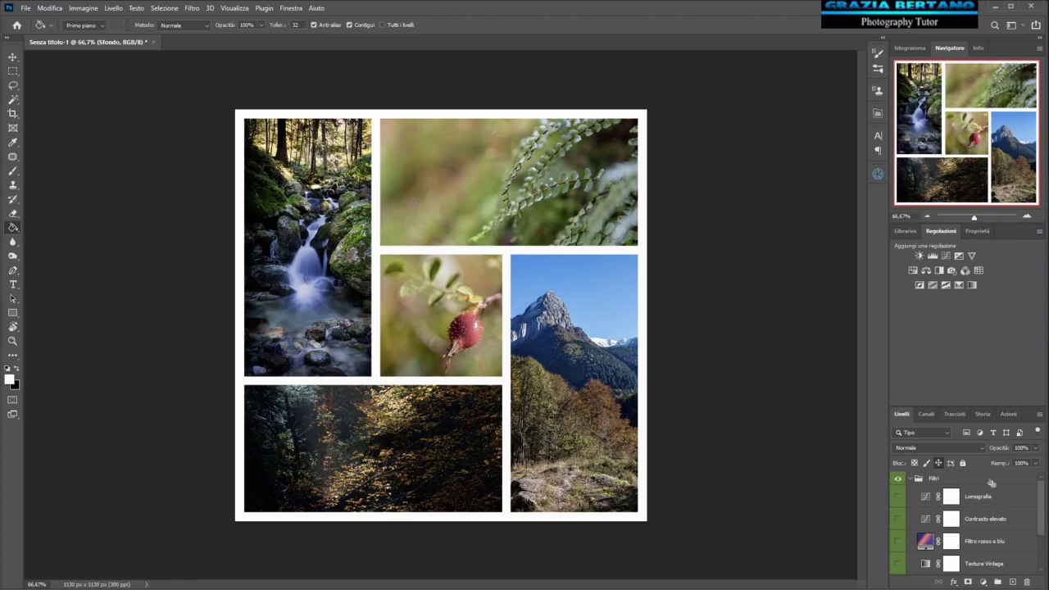
{"action": "scroll", "coordinate": [1043, 509], "scroll_direction": "down", "scroll_amount": 2}
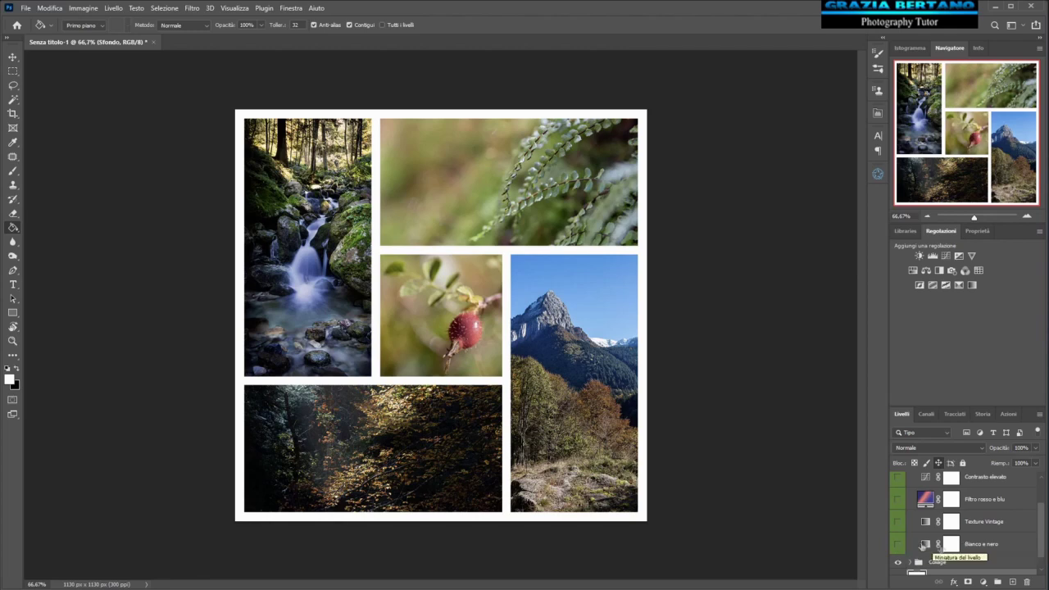
{"action": "left_click", "coordinate": [898, 544]}
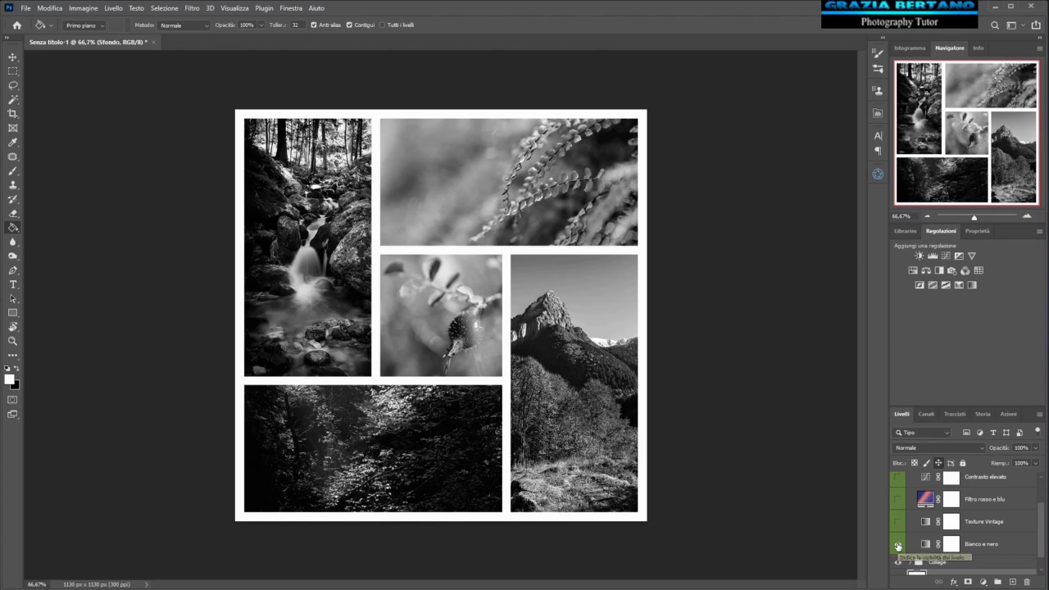
{"action": "left_click", "coordinate": [898, 545]}
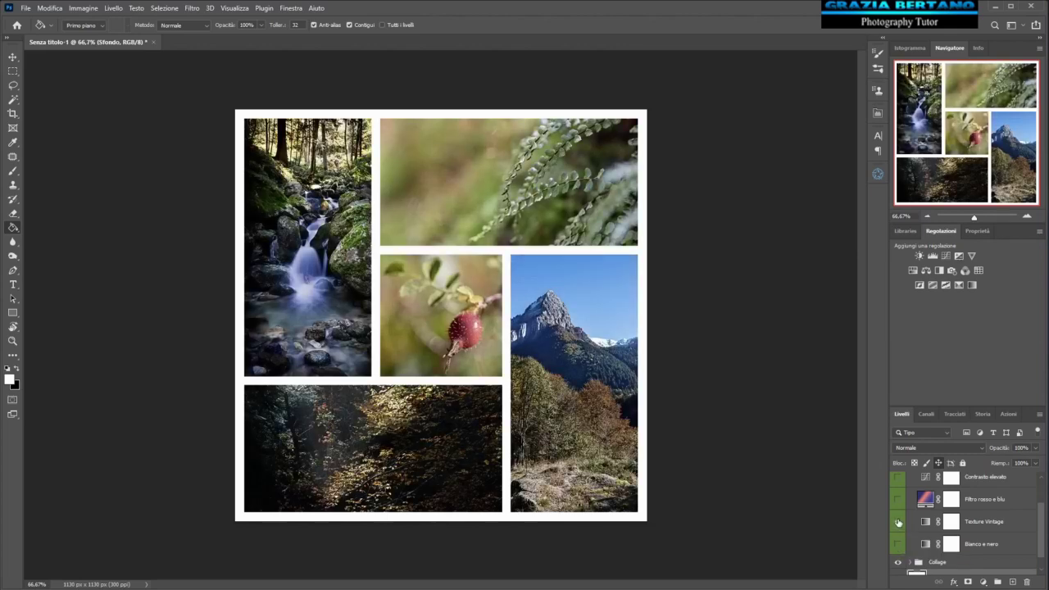
{"action": "left_click", "coordinate": [898, 522]}
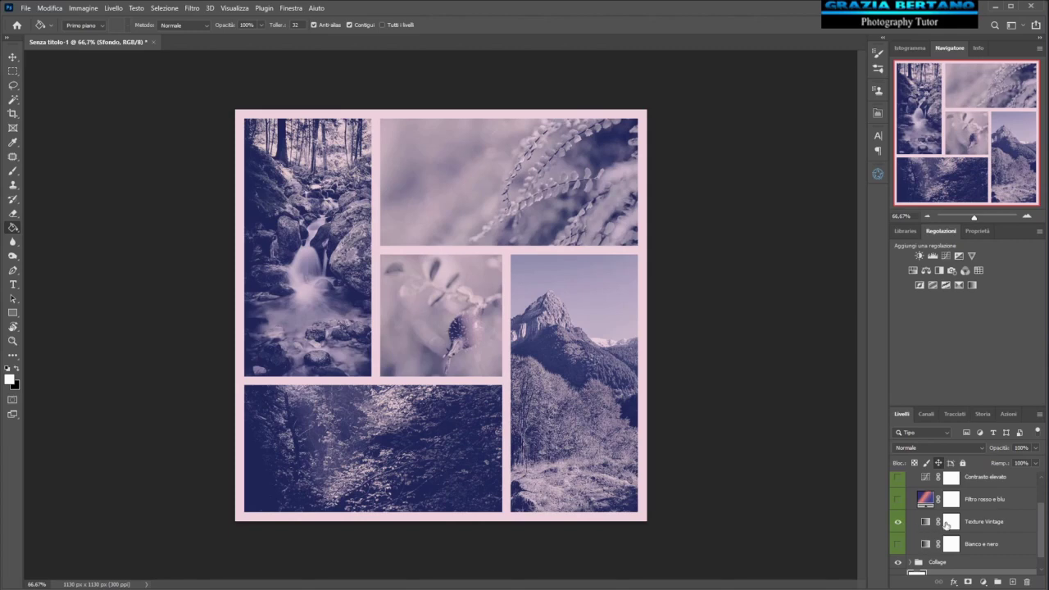
{"action": "left_click", "coordinate": [899, 525]}
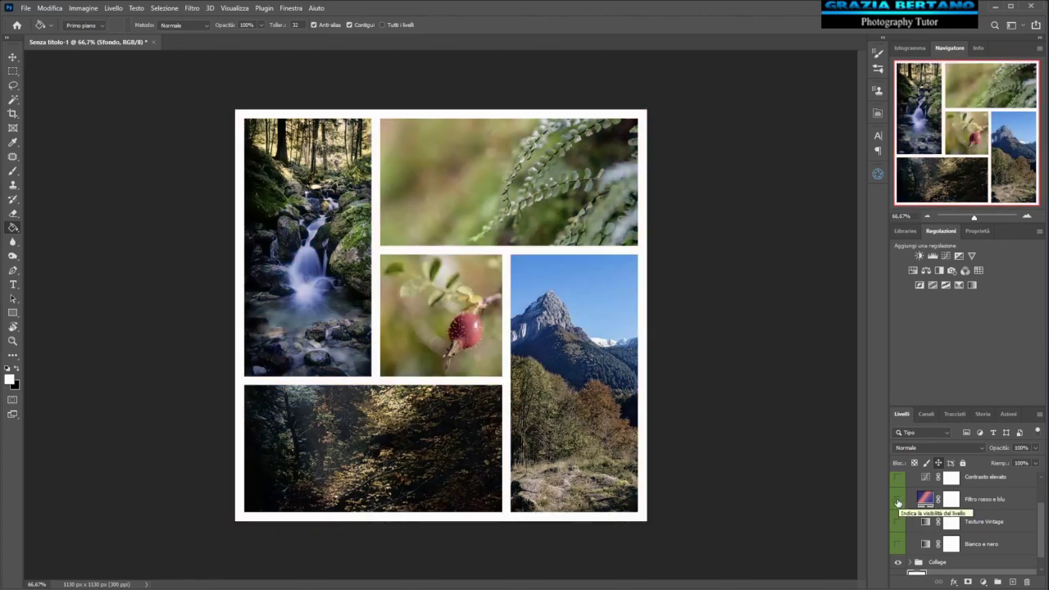
{"action": "left_click", "coordinate": [898, 500]}
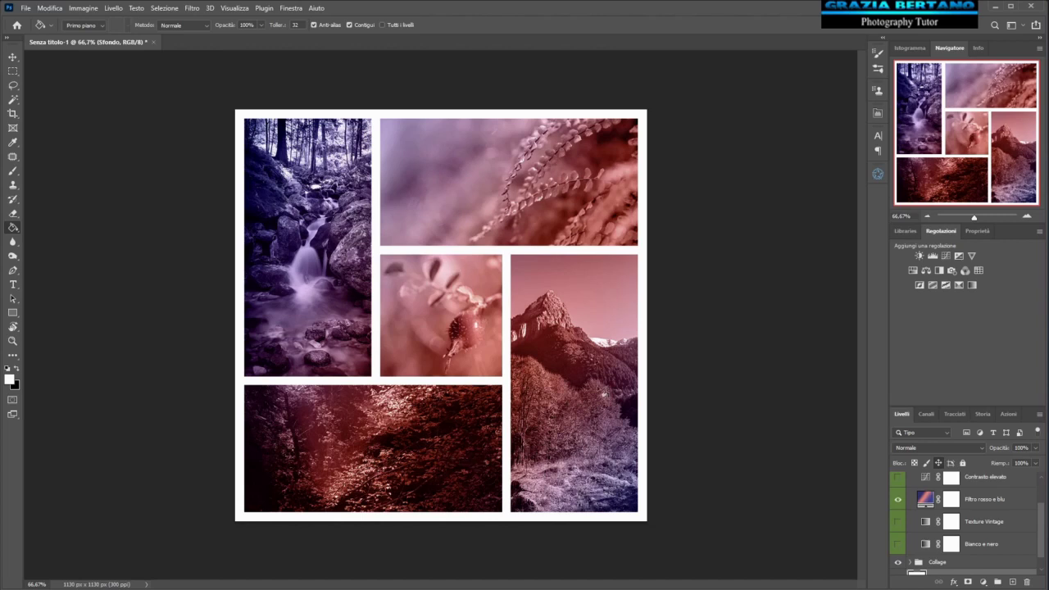
{"action": "left_click", "coordinate": [898, 499]}
{"action": "left_click", "coordinate": [897, 477]}
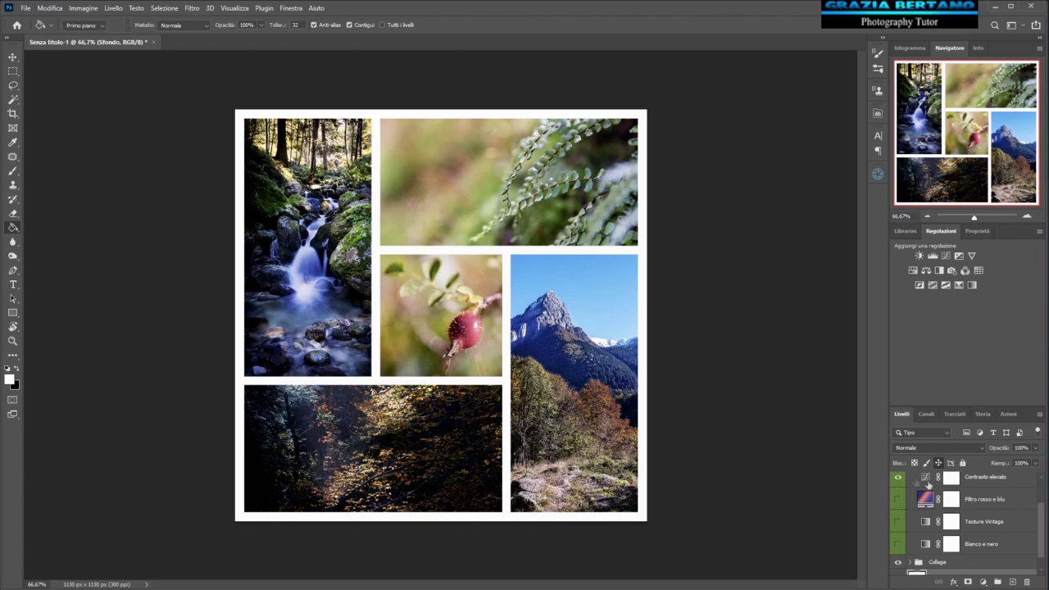
Step: Hide Contrasto elevato and preview the Lomografia colour look
{"action": "left_click", "coordinate": [898, 478]}
{"action": "scroll", "coordinate": [909, 495], "scroll_direction": "up", "scroll_amount": 1}
{"action": "scroll", "coordinate": [910, 495], "scroll_direction": "up", "scroll_amount": 2}
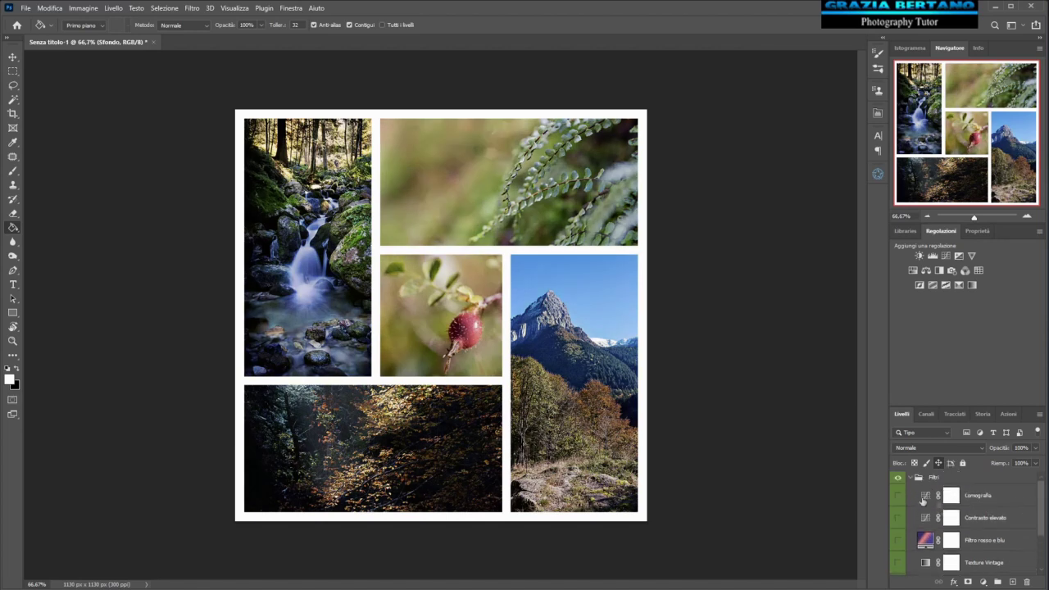
{"action": "left_click", "coordinate": [898, 496]}
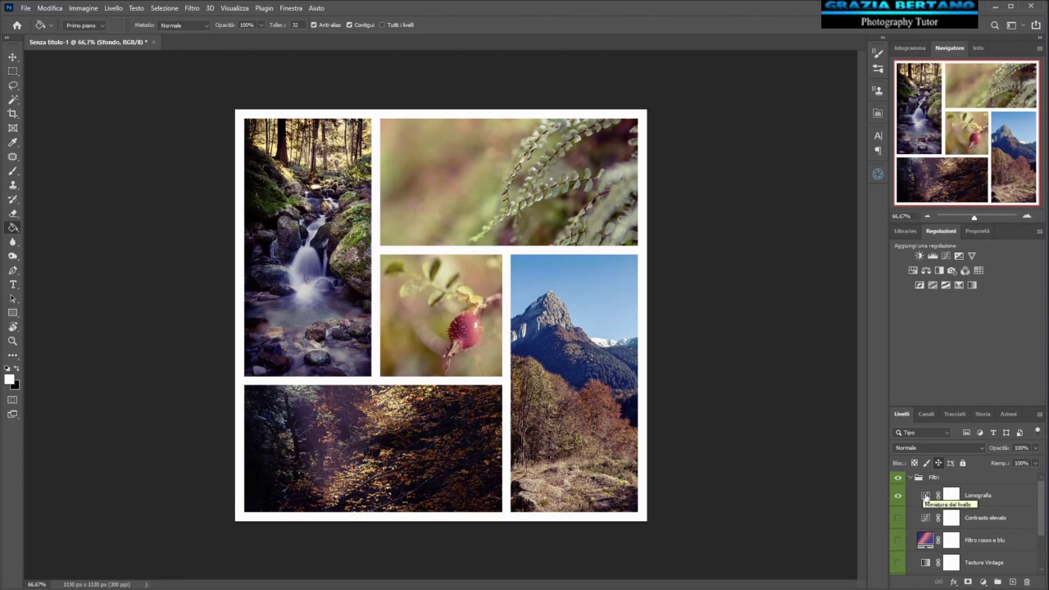
Step: Inspect Lomografia's Curves settings on the RGB channel, then hide Lomografia
{"action": "double_click", "coordinate": [925, 497]}
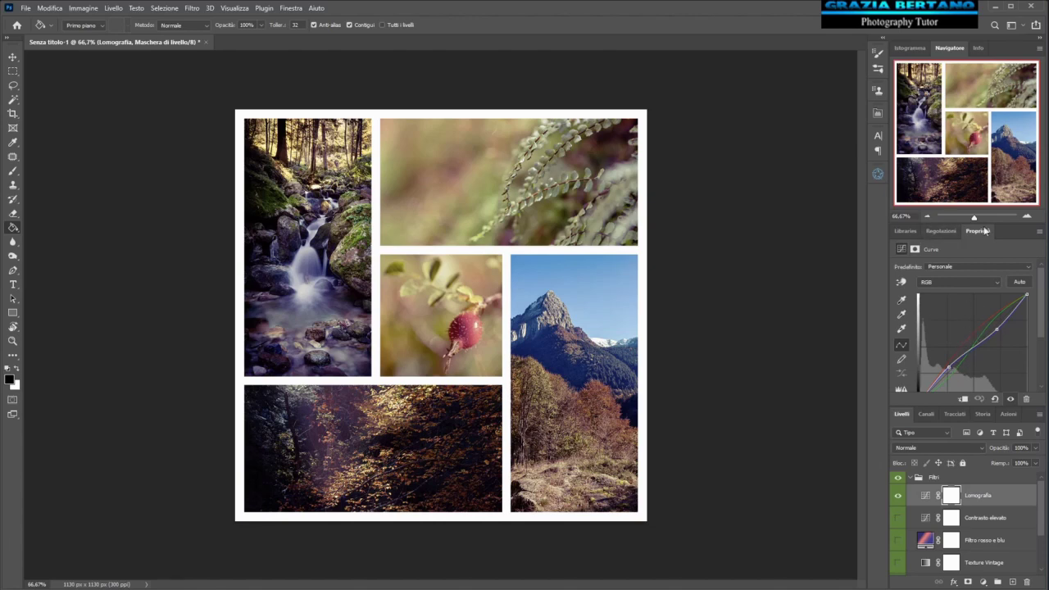
{"action": "left_click_drag", "start_coordinate": [982, 233], "coordinate": [715, 185]}
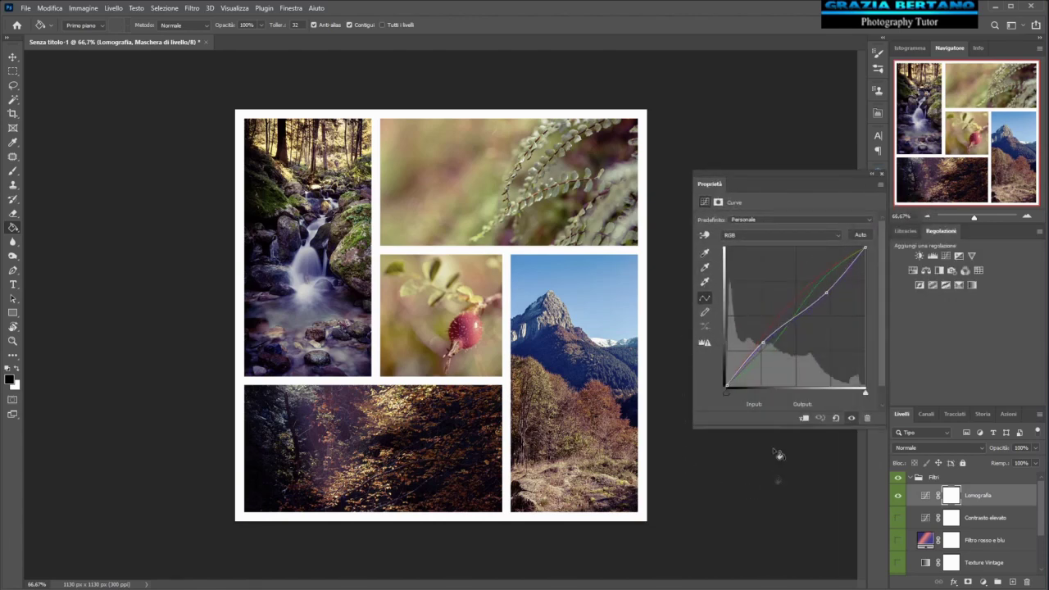
{"action": "left_click", "coordinate": [837, 235]}
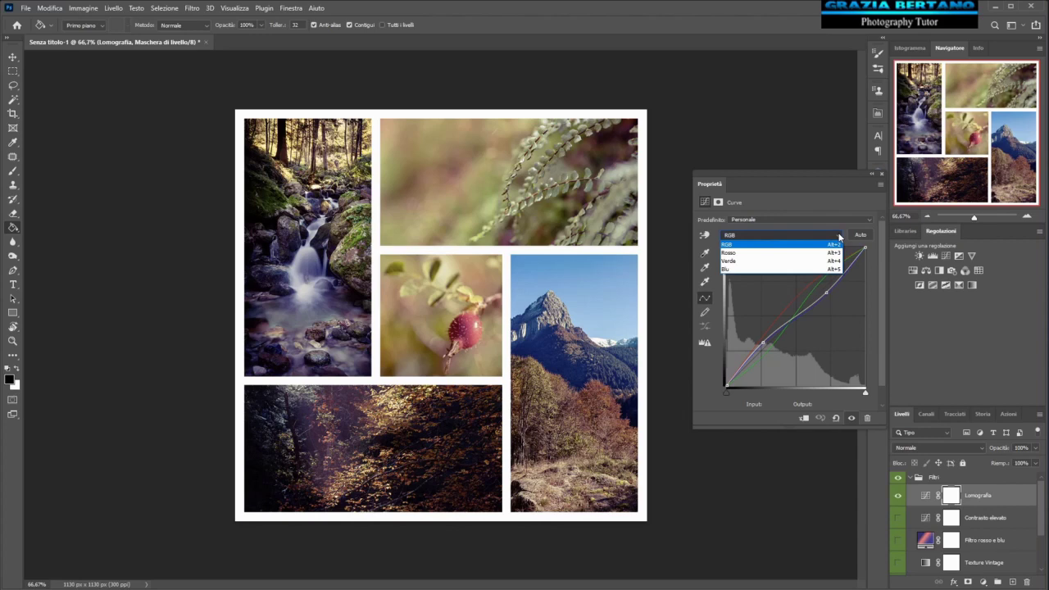
{"action": "left_click", "coordinate": [838, 238]}
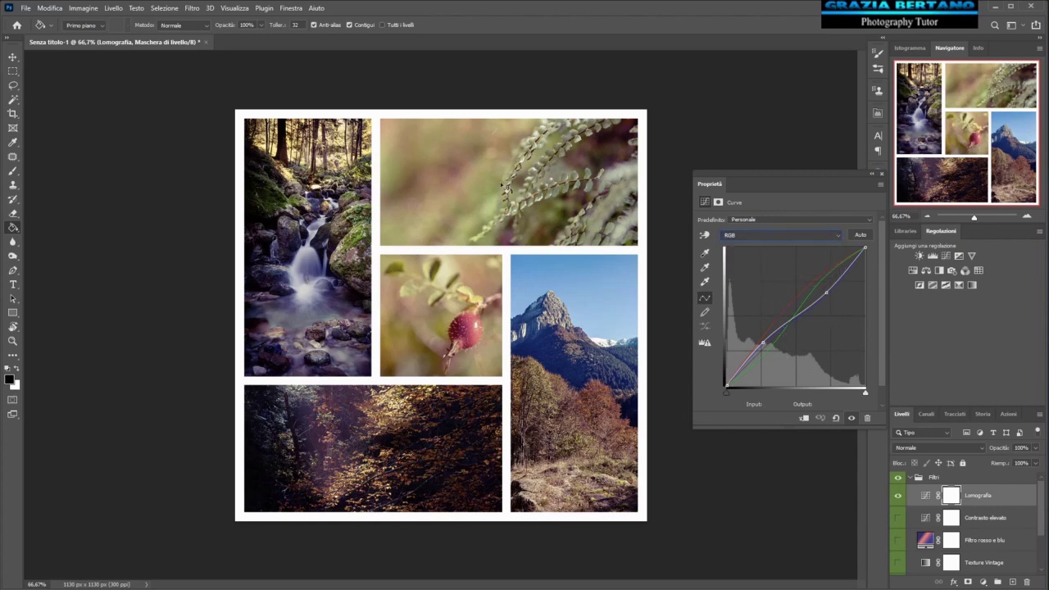
{"action": "left_click", "coordinate": [873, 173]}
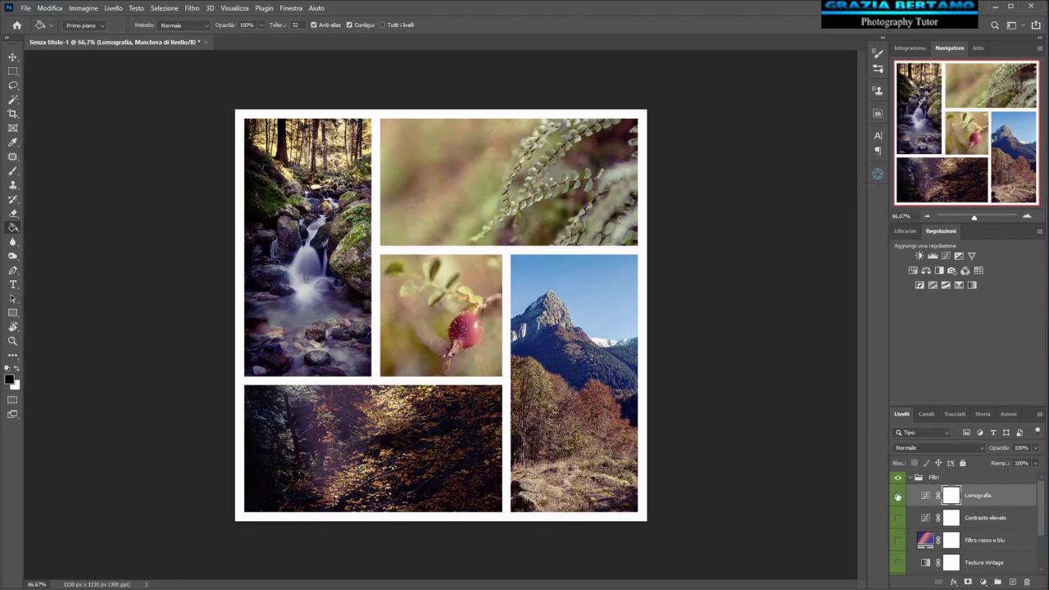
{"action": "left_click", "coordinate": [898, 497]}
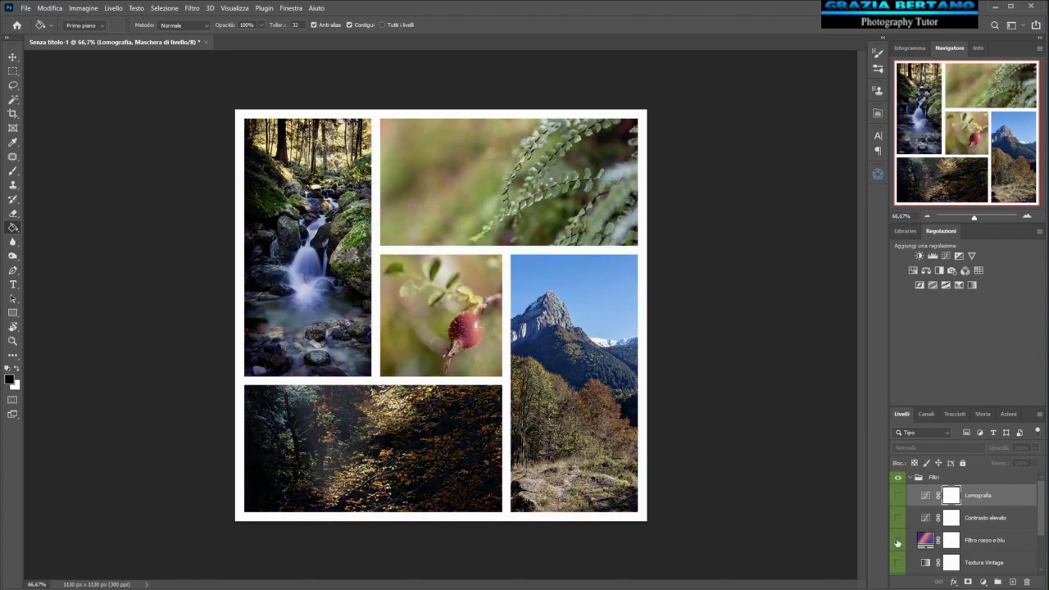
Step: Turn on the Filtro rosso e blu toning and collapse the Filtri group
{"action": "left_click", "coordinate": [897, 541]}
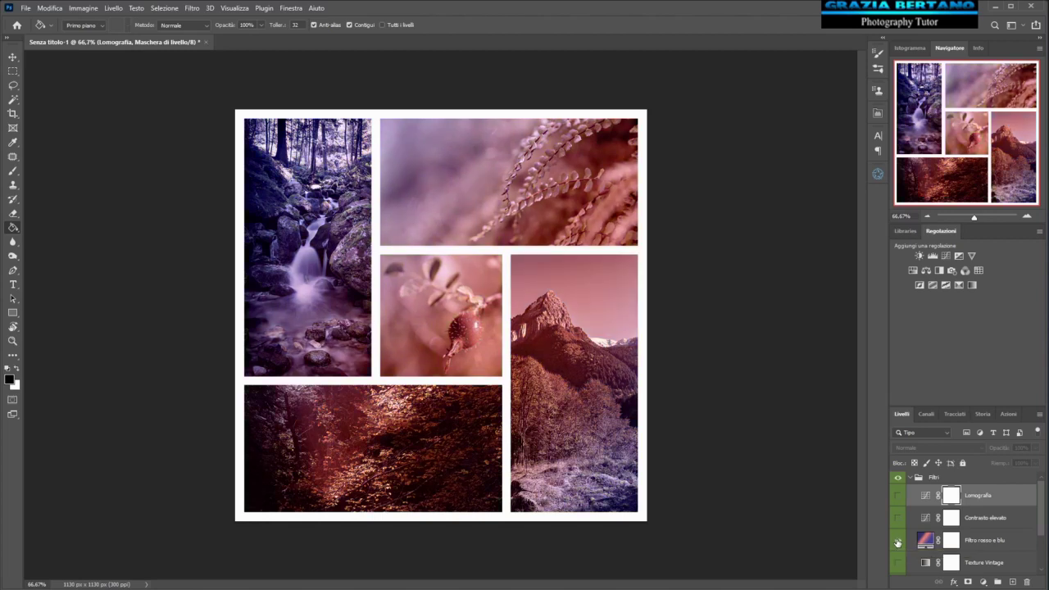
{"action": "key", "text": "alt+bracketright"}
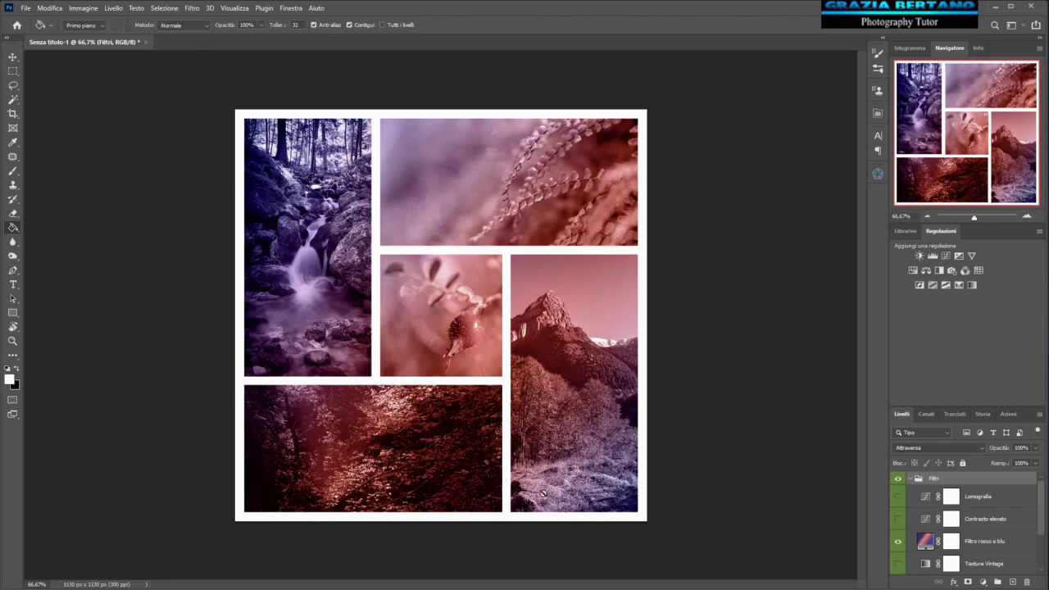
{"action": "left_click", "coordinate": [909, 480]}
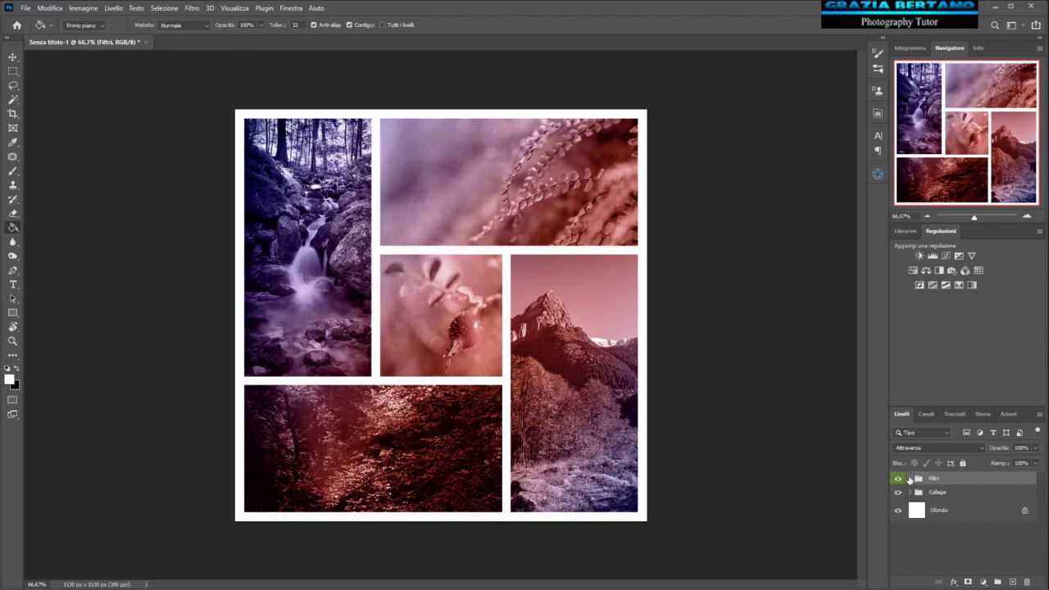
Step: Select the Sfondo background layer and start another canvas resize from the menu
{"action": "left_click", "coordinate": [951, 509]}
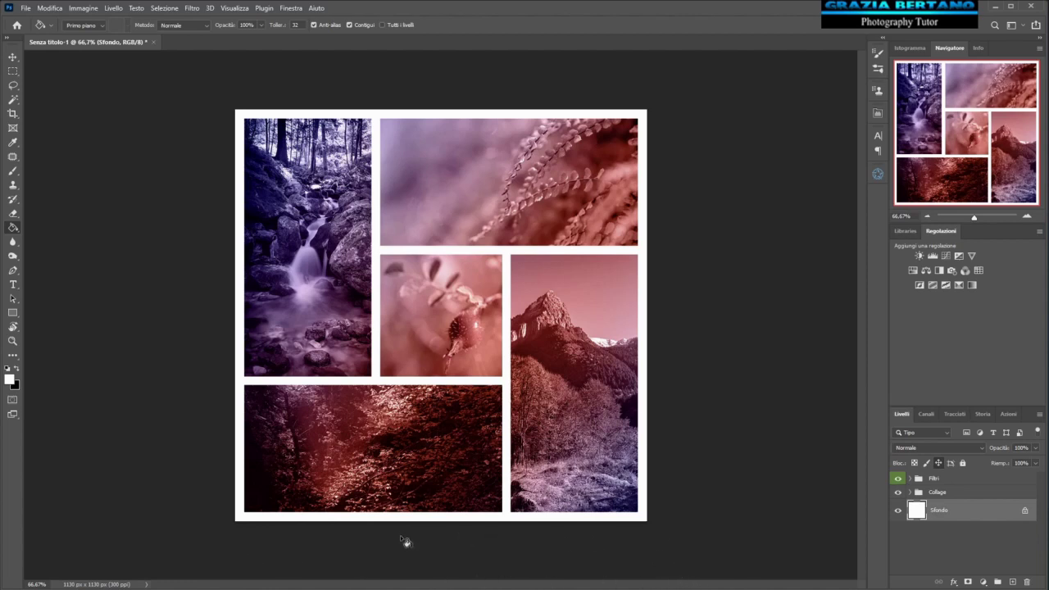
{"action": "left_click", "coordinate": [82, 8]}
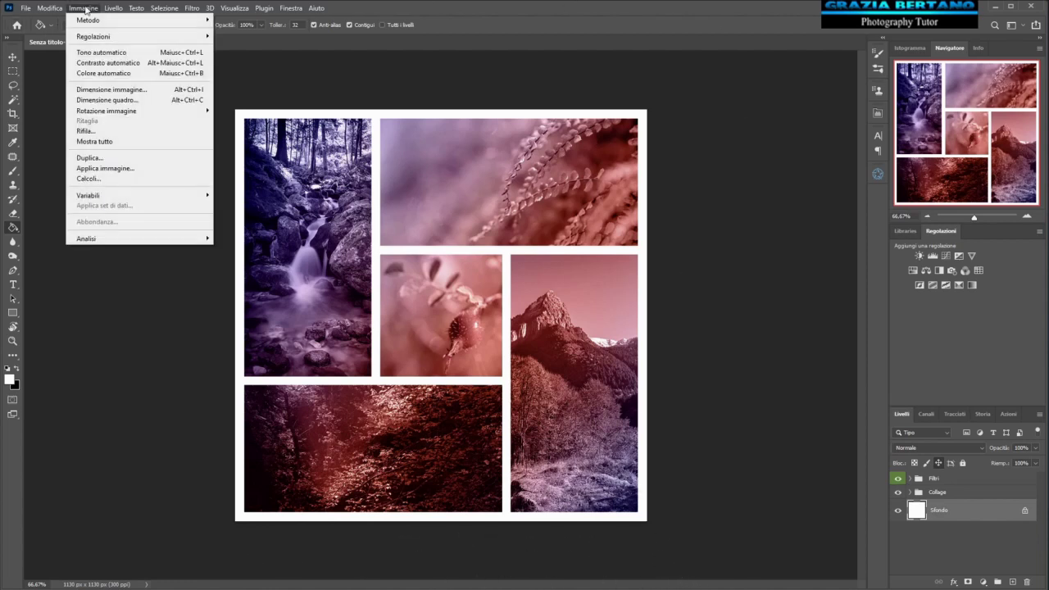
Step: Extend the canvas height to 1230 px, anchored at the top centre
{"action": "left_click", "coordinate": [107, 99]}
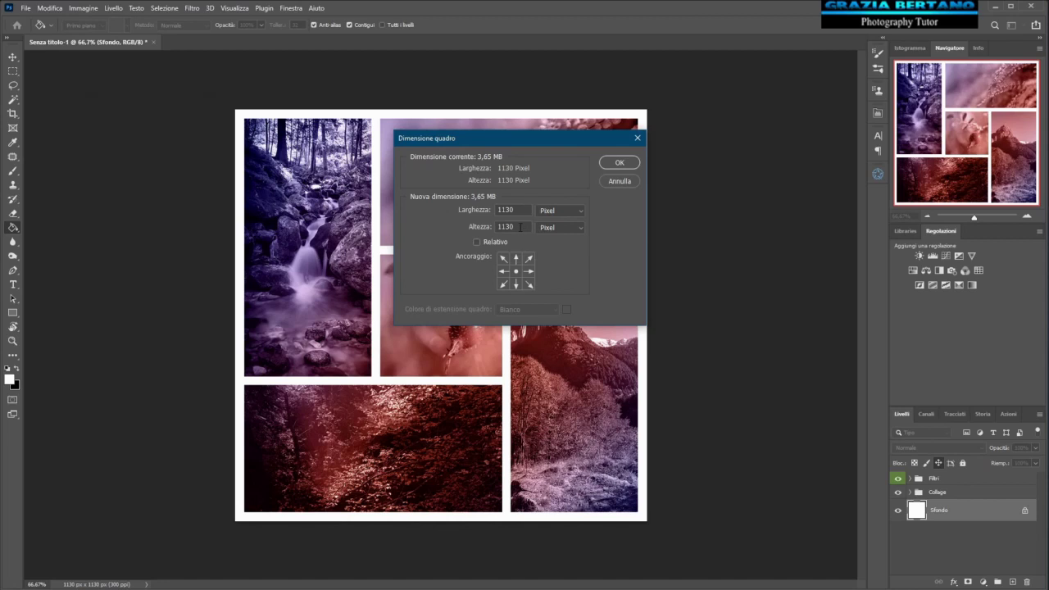
{"action": "double_click", "coordinate": [518, 227]}
{"action": "type", "text": "1230"}
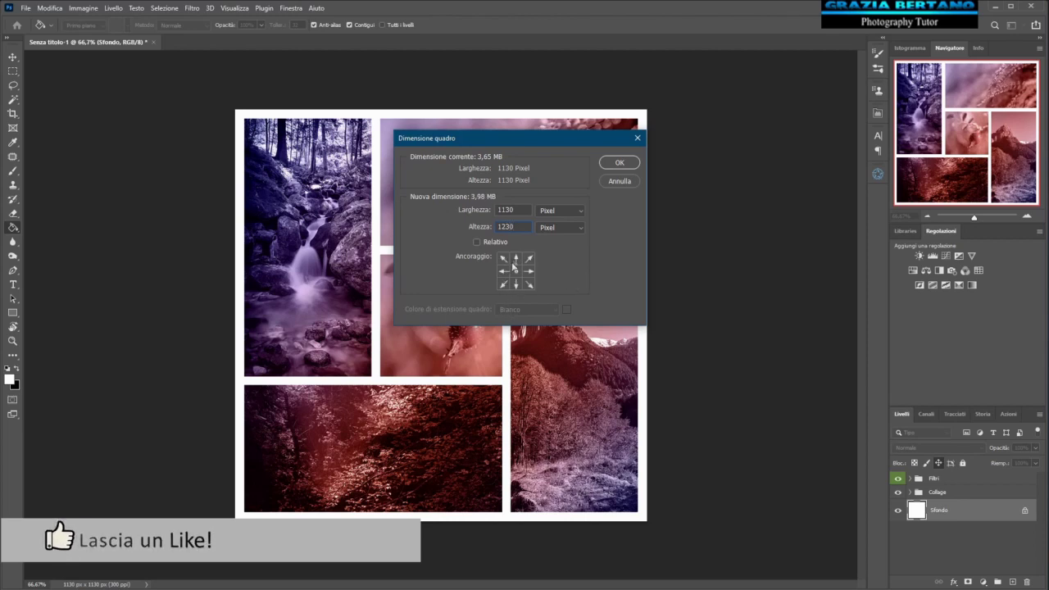
{"action": "left_click", "coordinate": [516, 258]}
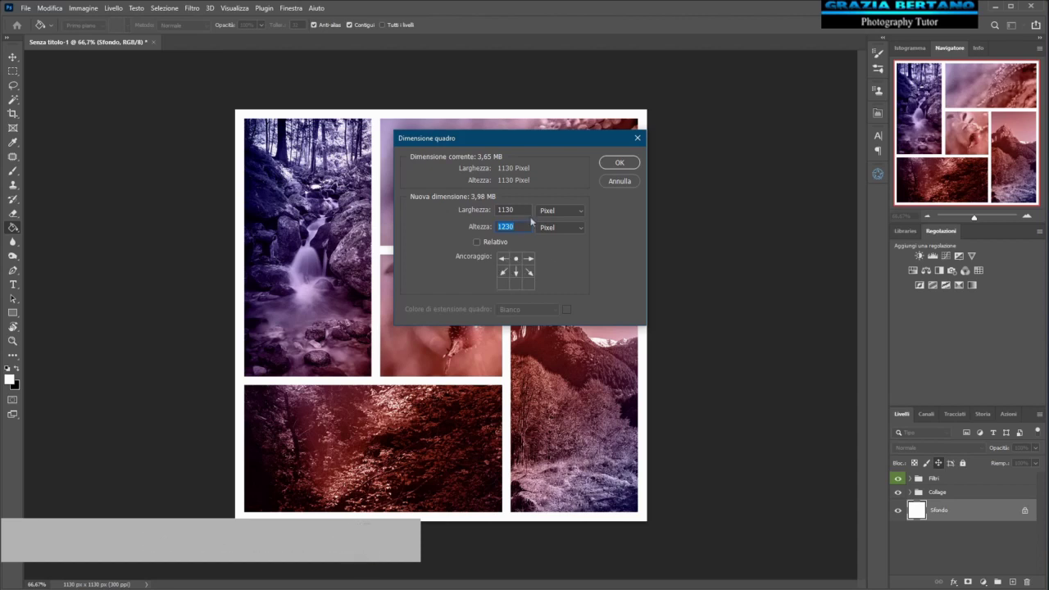
{"action": "left_click", "coordinate": [617, 164]}
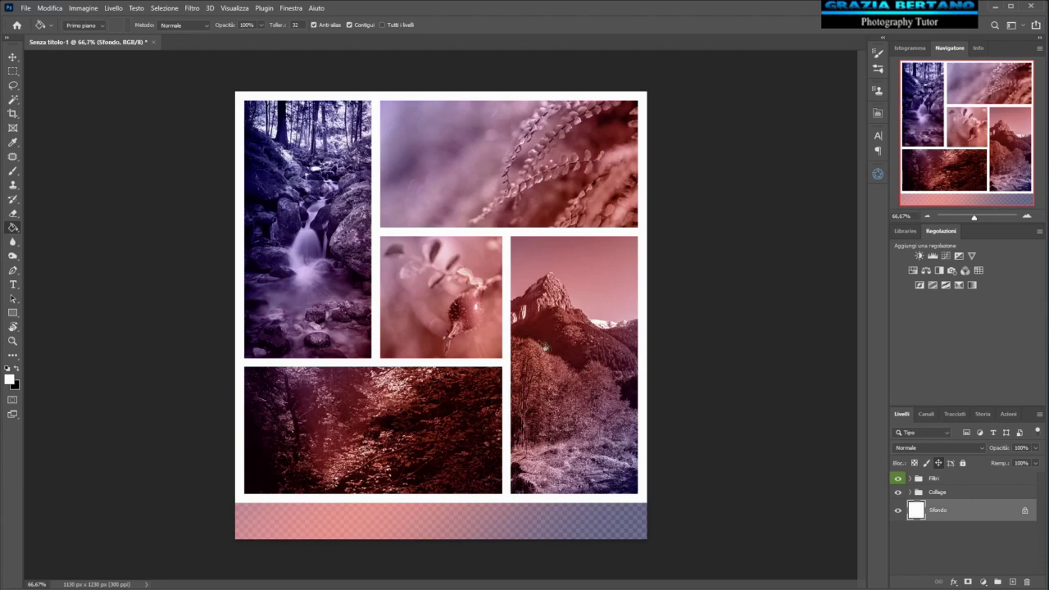
Step: Check the new bottom strip with Filtri briefly hidden, then fill it white
{"action": "left_click", "coordinate": [897, 479]}
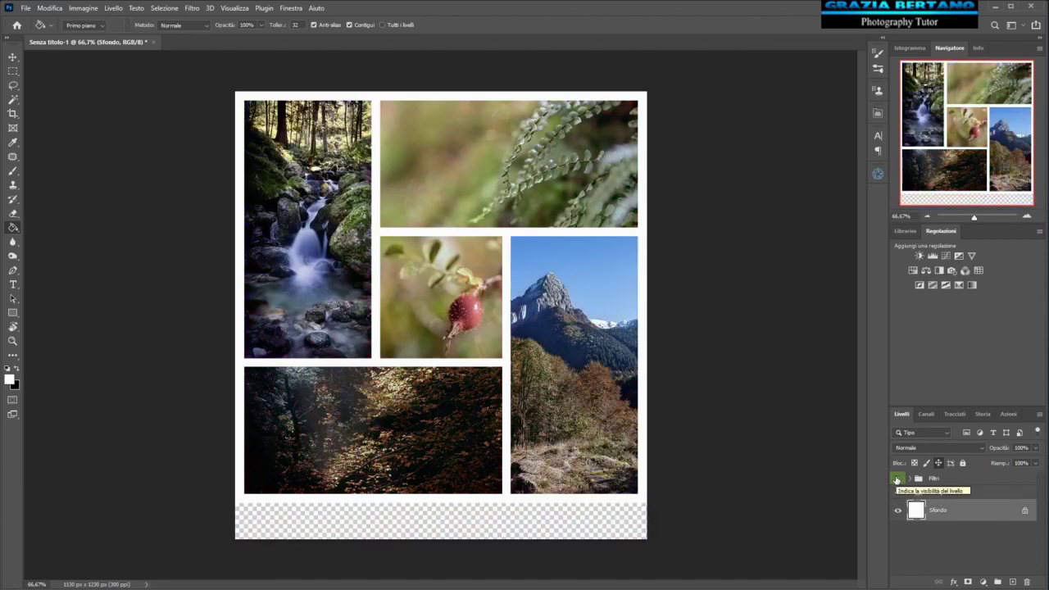
{"action": "left_click", "coordinate": [896, 479]}
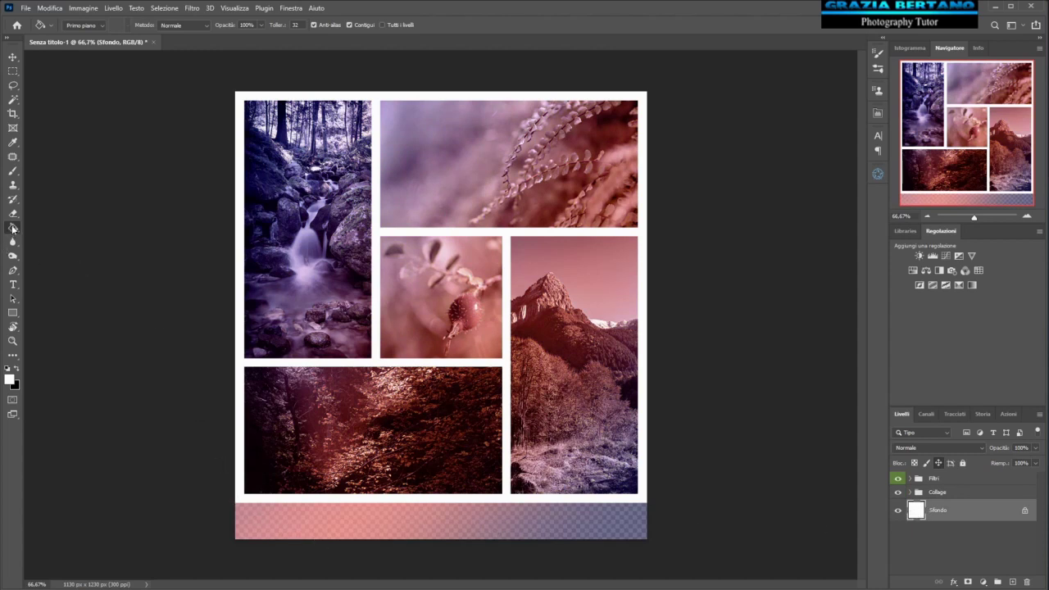
{"action": "left_click", "coordinate": [323, 520]}
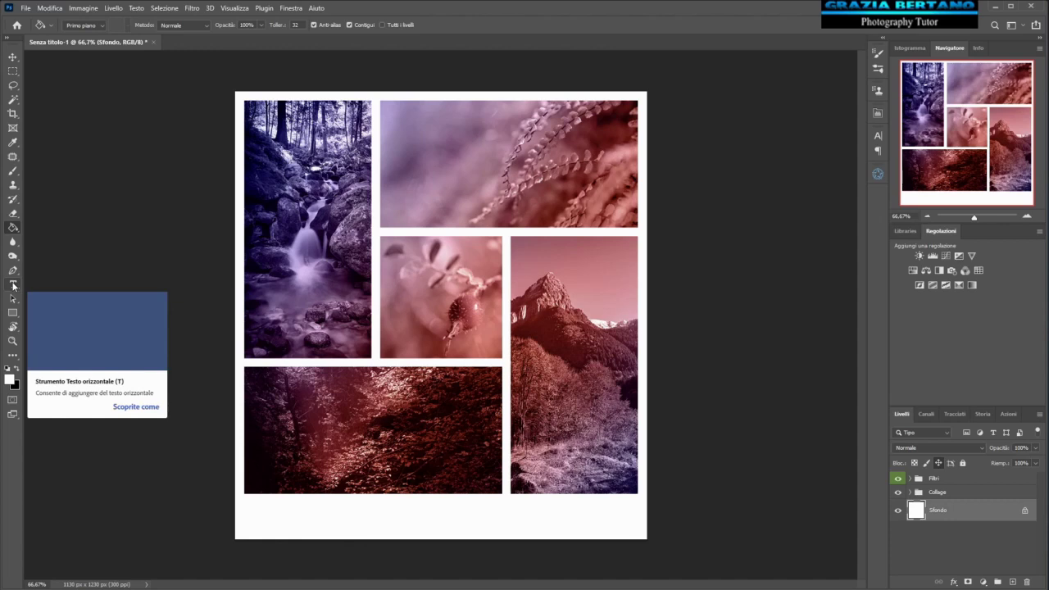
Step: Start a Horizontal Type placeholder text layer in the bottom strip and bring up its text colour
{"action": "left_click", "coordinate": [13, 284]}
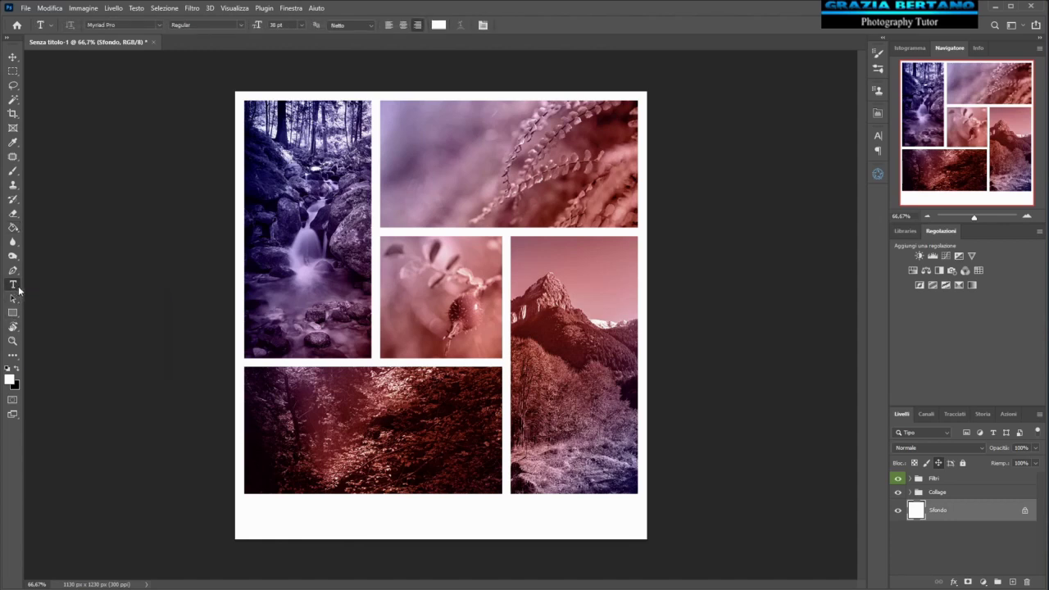
{"action": "right_click", "coordinate": [19, 289]}
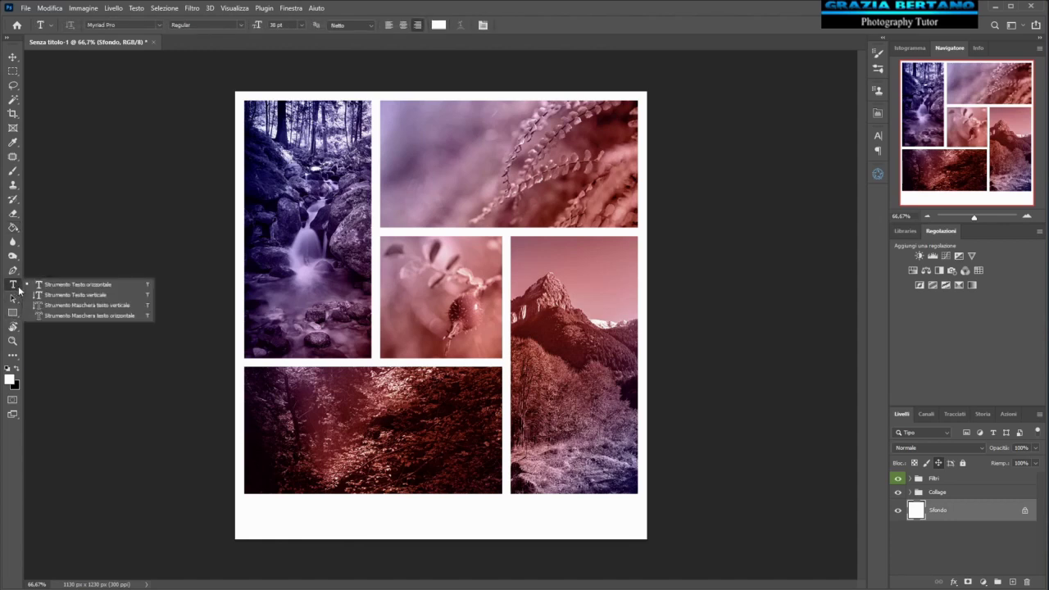
{"action": "left_click", "coordinate": [96, 286]}
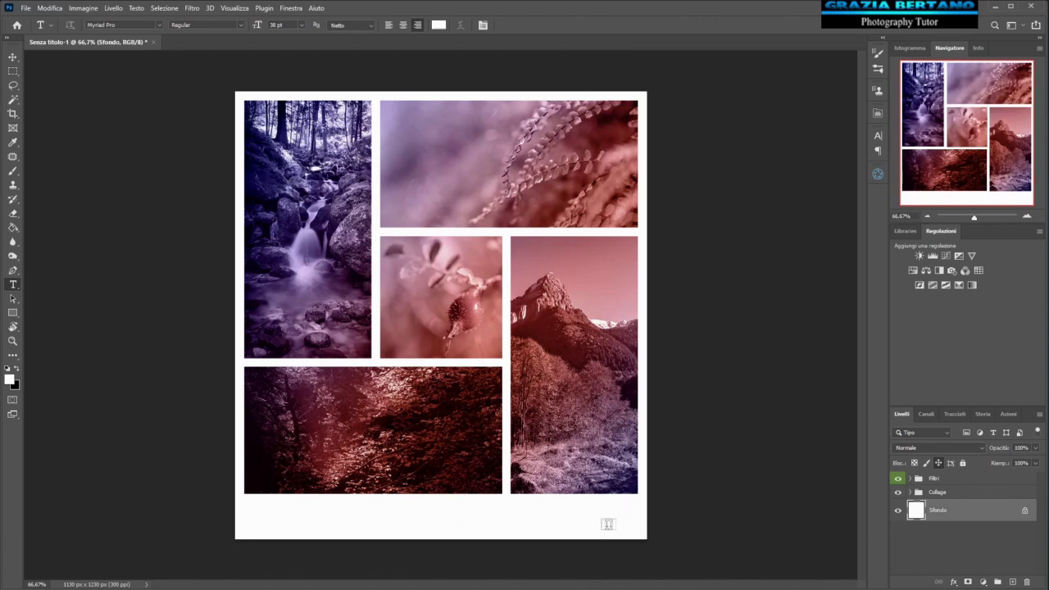
{"action": "left_click", "coordinate": [632, 519]}
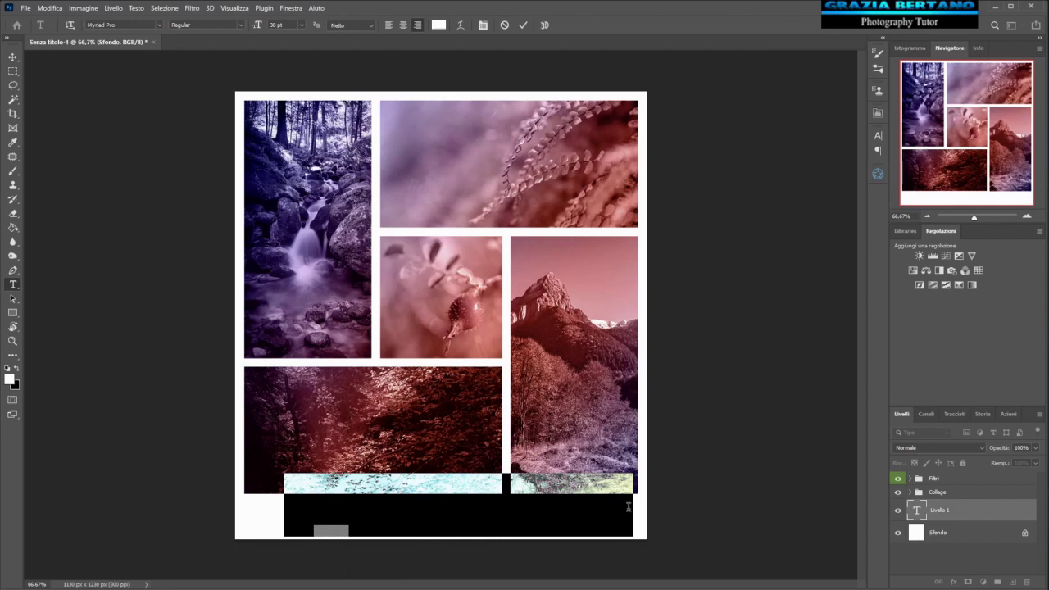
{"action": "left_click", "coordinate": [439, 25]}
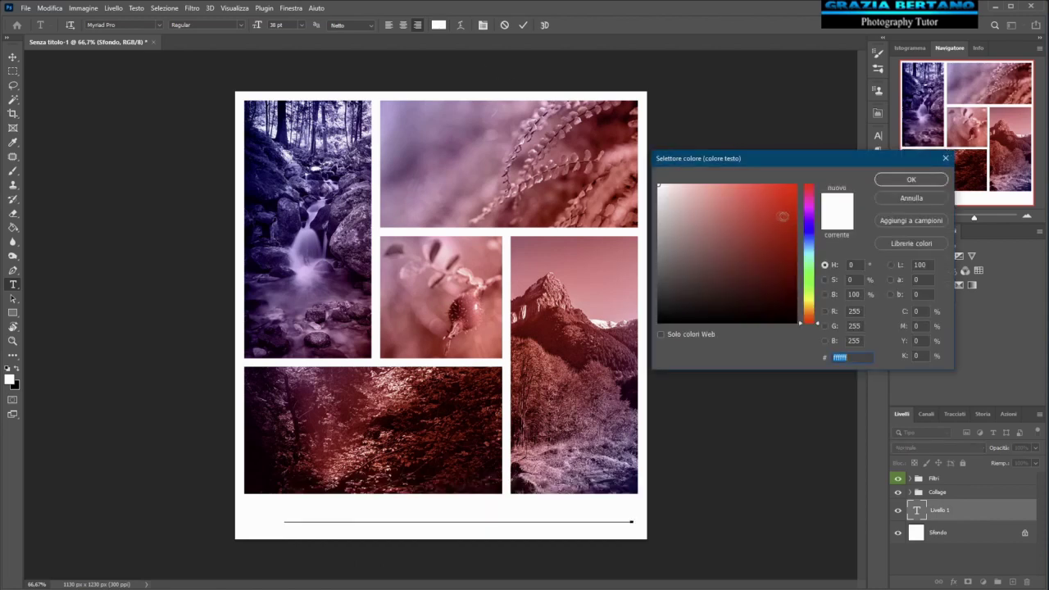
Step: Make the placeholder red #c40e0e at 27 pt, nudged slightly right and down
{"action": "left_click", "coordinate": [787, 215]}
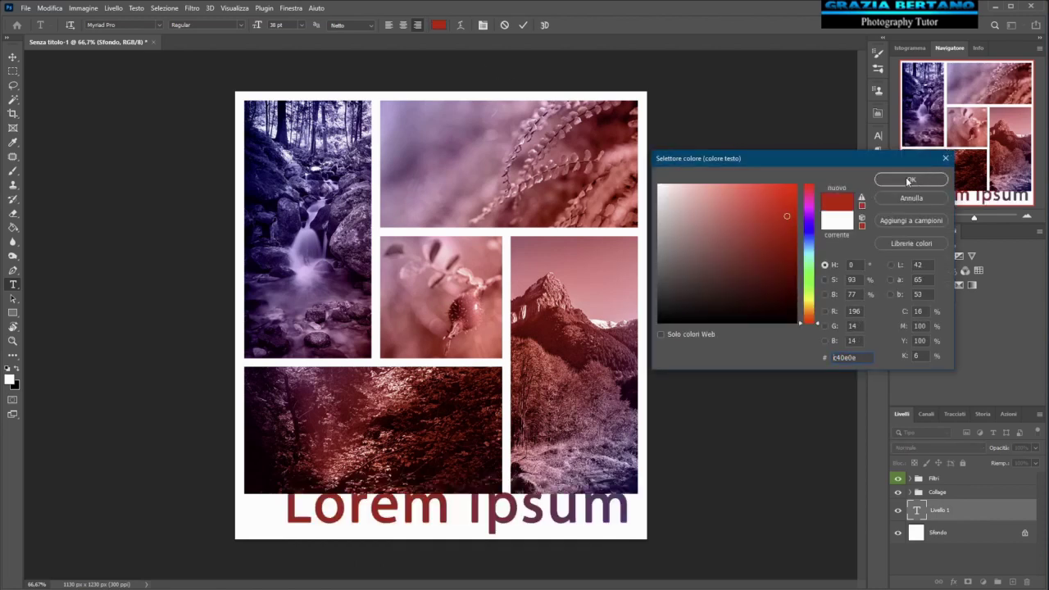
{"action": "left_click", "coordinate": [909, 180]}
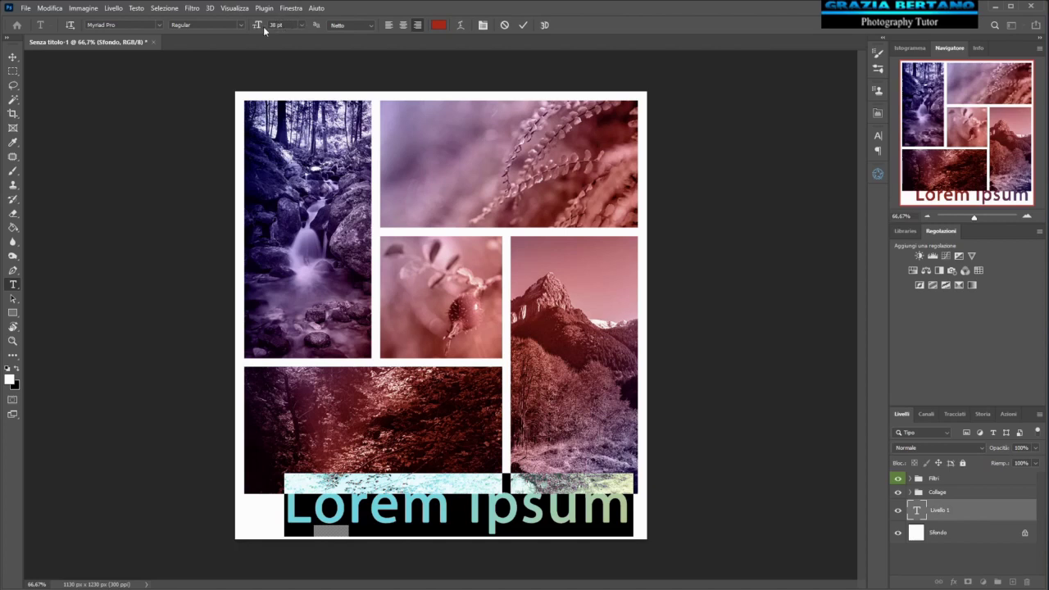
{"action": "left_click_drag", "start_coordinate": [261, 27], "coordinate": [255, 27]}
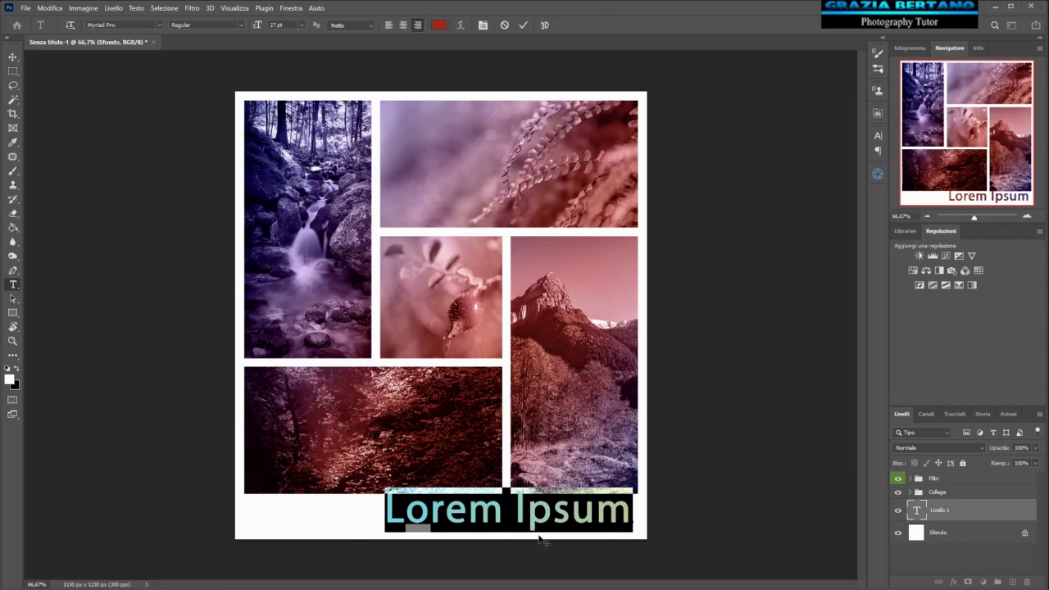
{"action": "left_click_drag", "start_coordinate": [543, 539], "coordinate": [549, 544]}
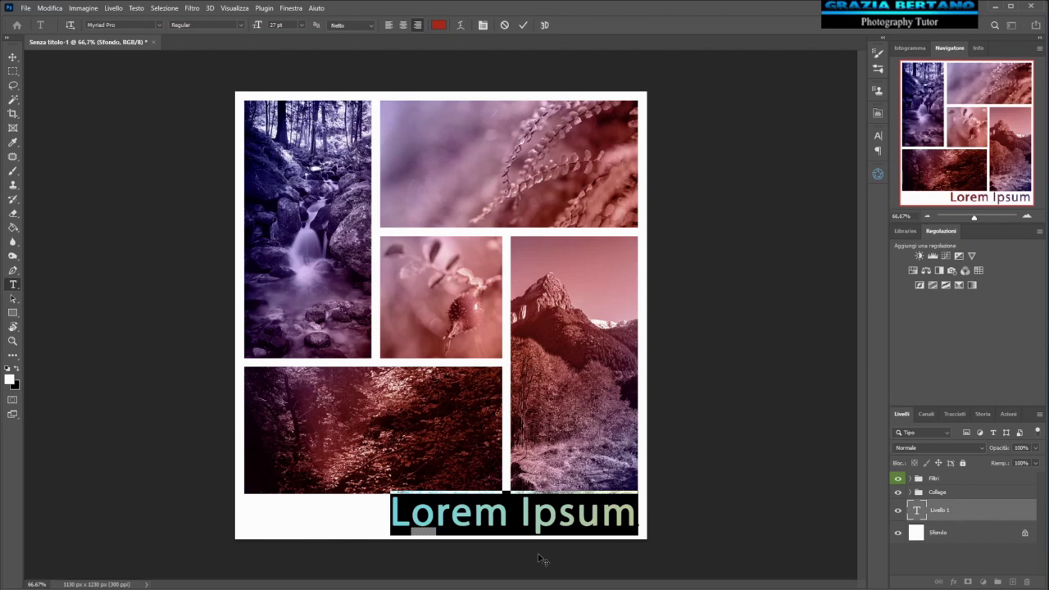
Step: Set the text colour to 000000 and replace the placeholder with 'Colori autunnali', committed
{"action": "left_click", "coordinate": [439, 25]}
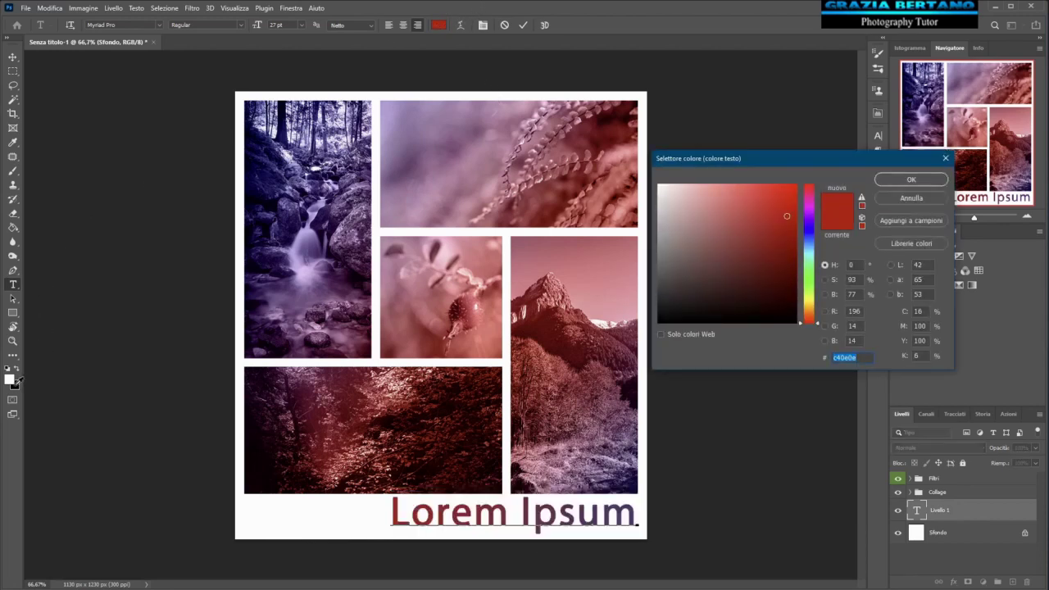
{"action": "type", "text": "000000"}
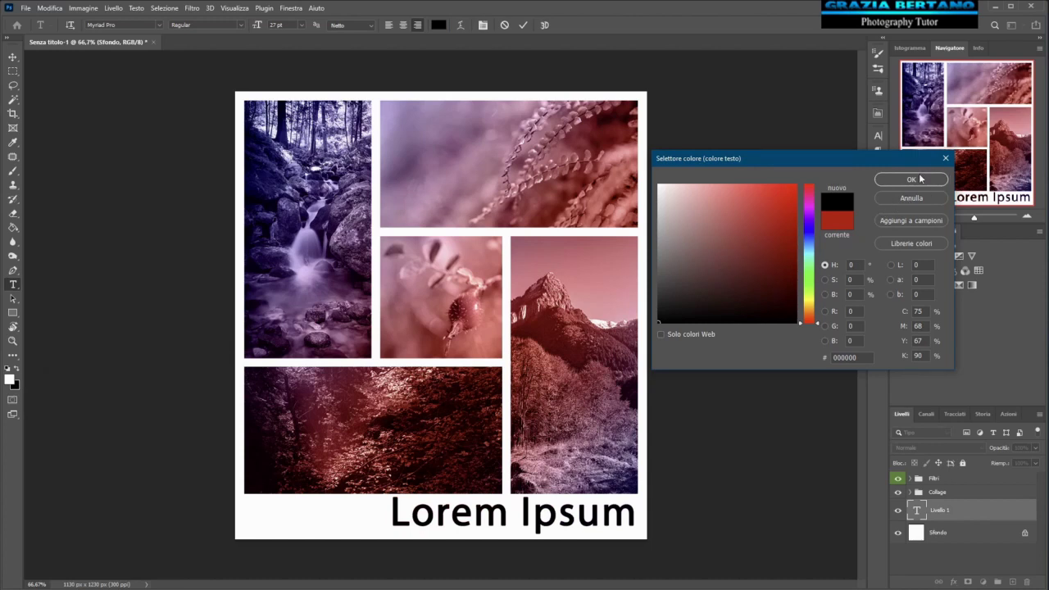
{"action": "left_click", "coordinate": [916, 179]}
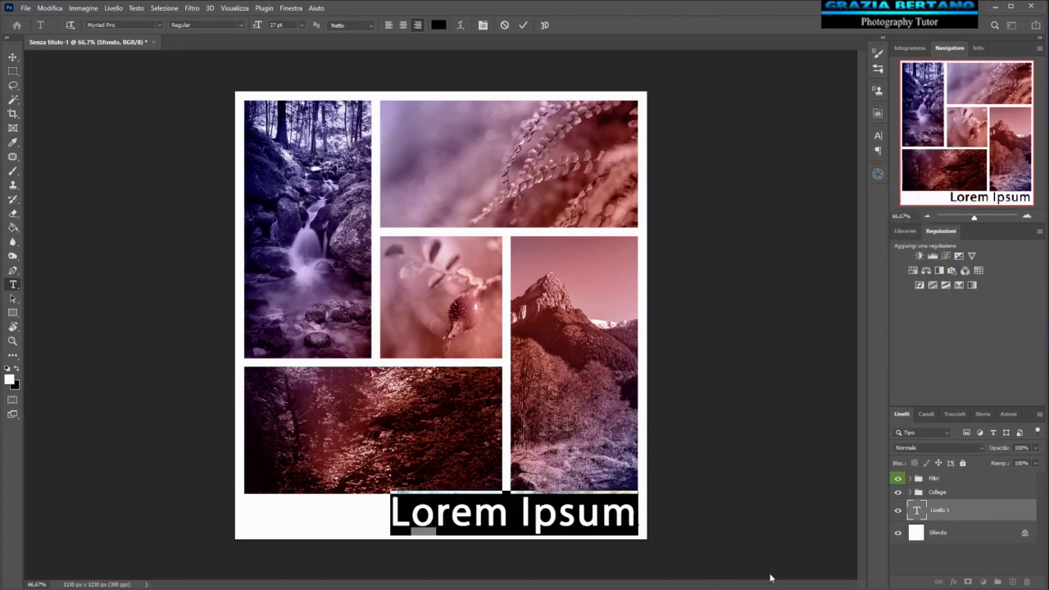
{"action": "type", "text": "Colori autunnali"}
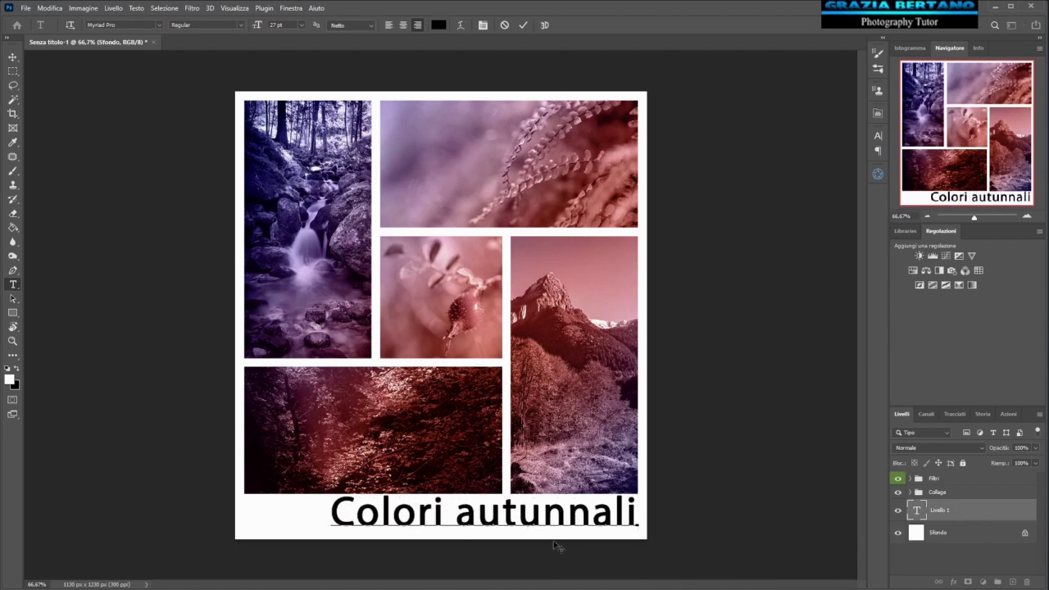
{"action": "left_click", "coordinate": [522, 24]}
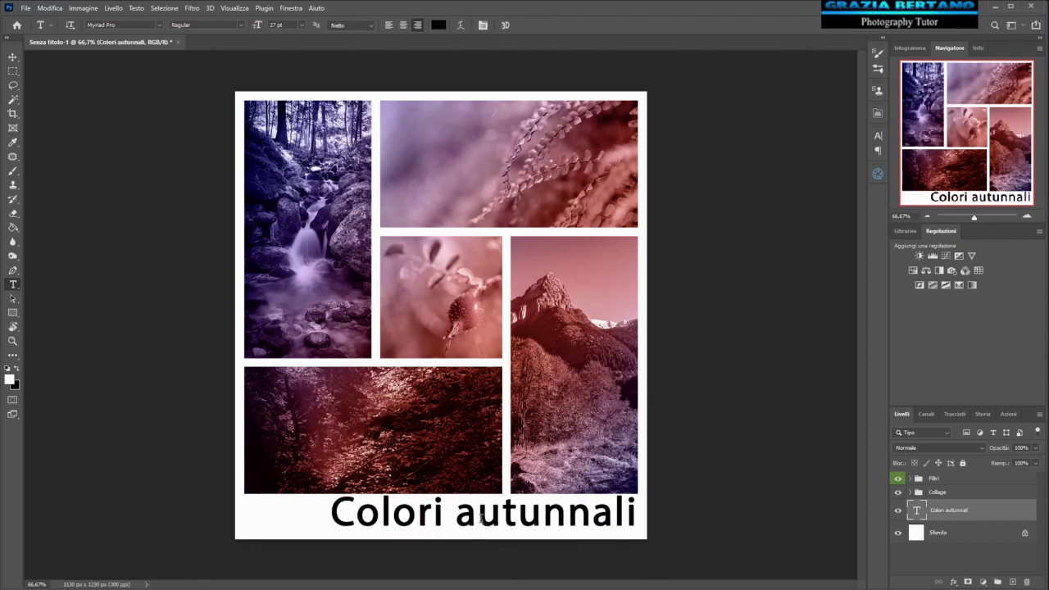
Step: Move the Colori autunnali layer above the Filtri group in the Layers panel
{"action": "key", "text": "v"}
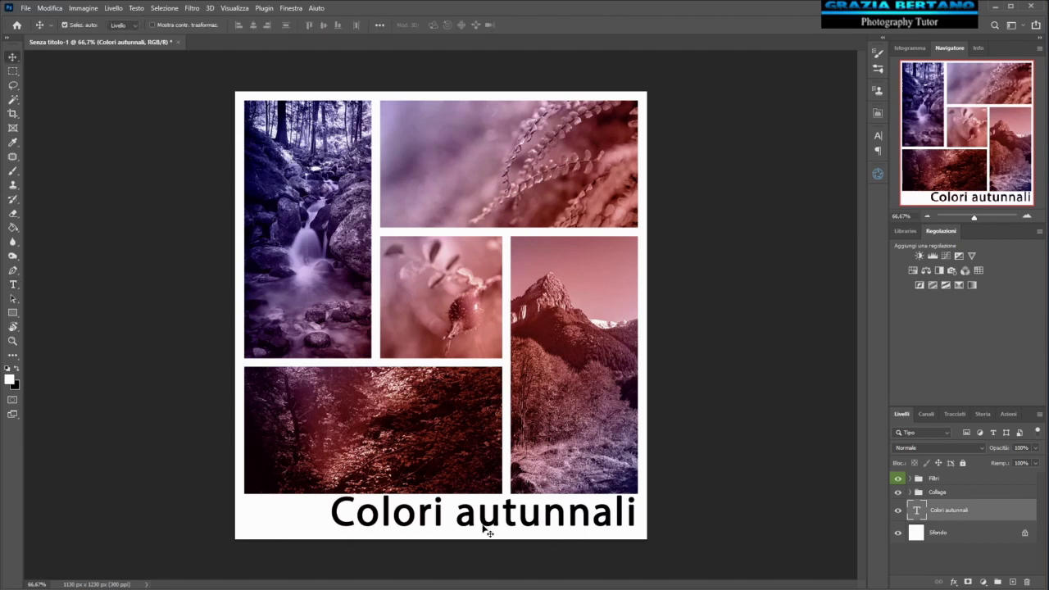
{"action": "left_click", "coordinate": [492, 530]}
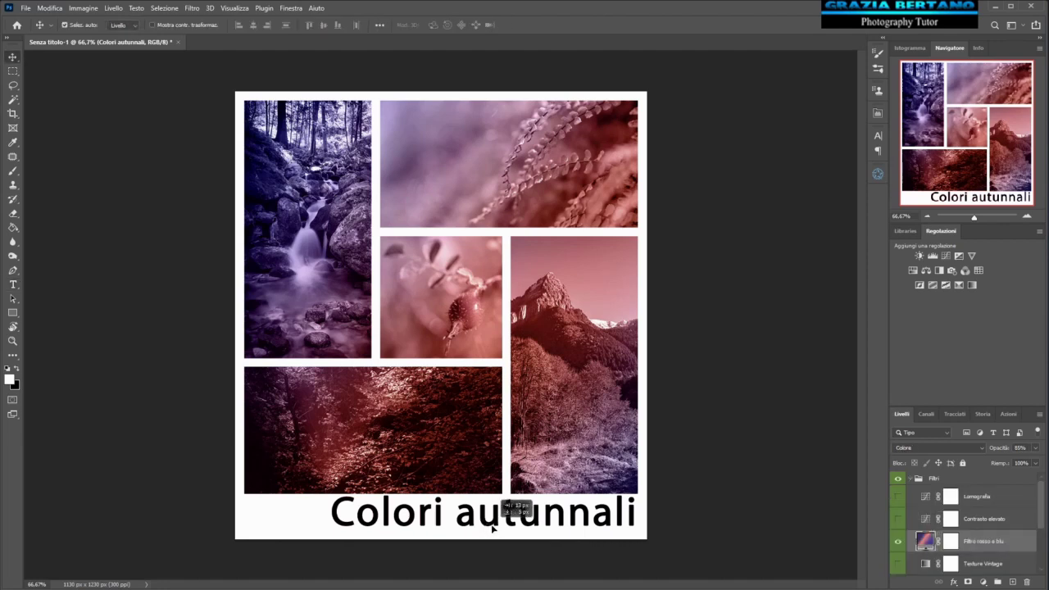
{"action": "left_click_drag", "start_coordinate": [502, 528], "coordinate": [626, 518]}
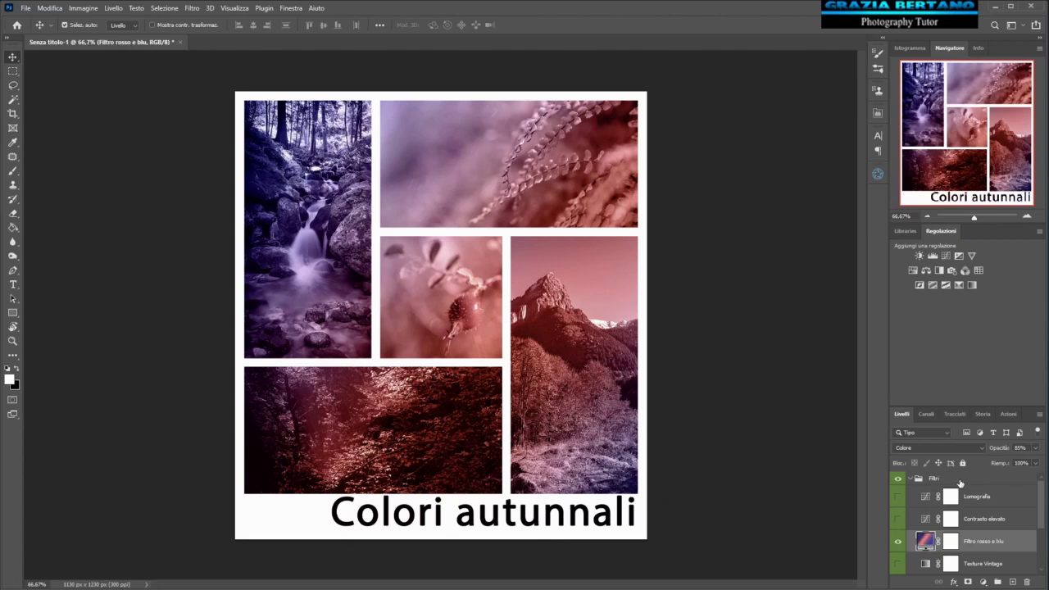
{"action": "left_click", "coordinate": [911, 480]}
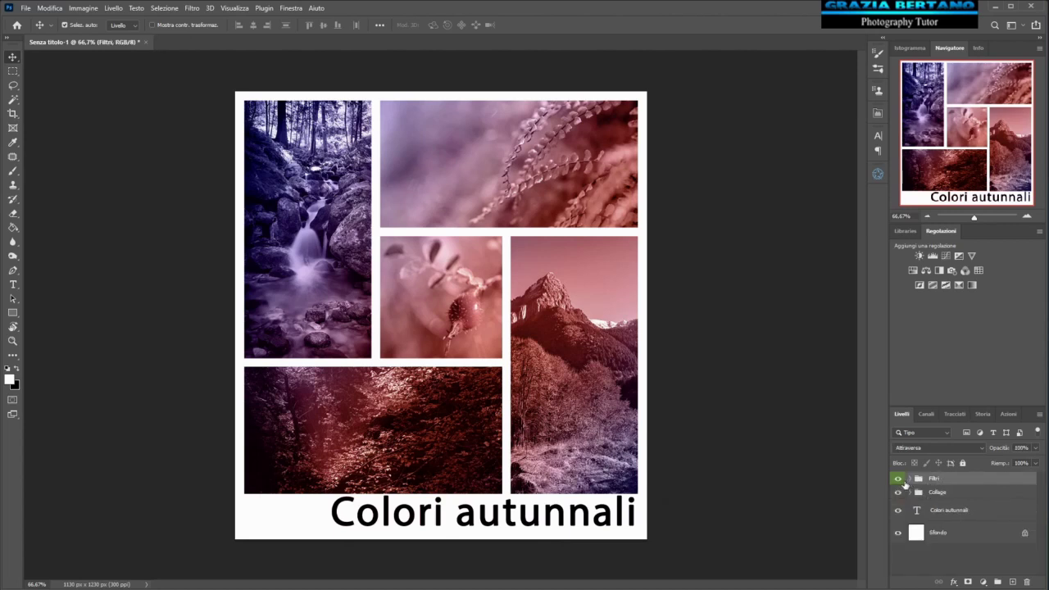
{"action": "left_click", "coordinate": [952, 513]}
{"action": "left_click_drag", "start_coordinate": [966, 513], "coordinate": [972, 470]}
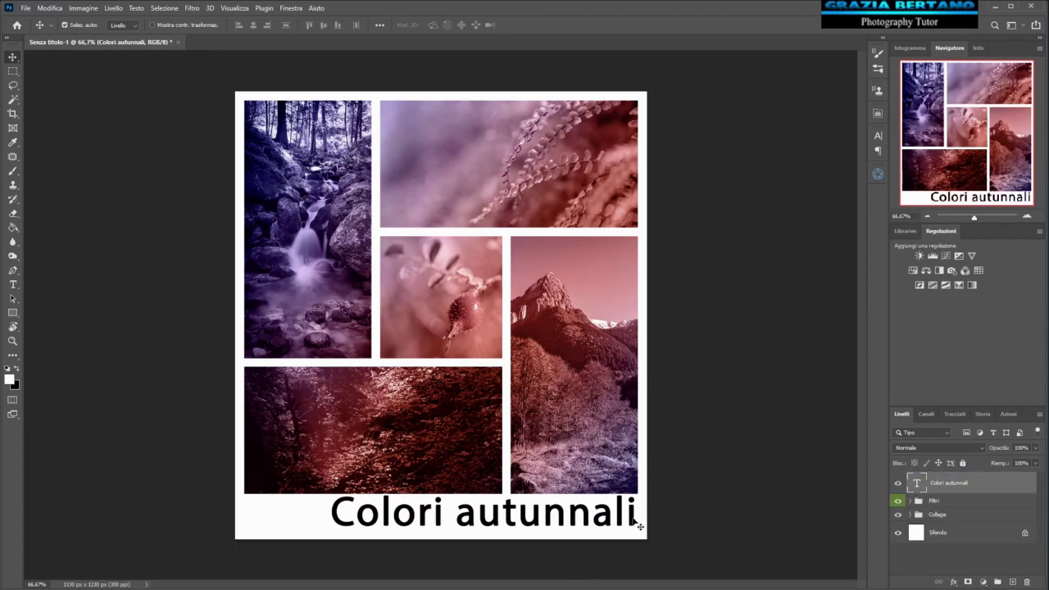
Step: Align the caption with the photos' bottom-right edge in the white strip
{"action": "left_click_drag", "start_coordinate": [636, 529], "coordinate": [635, 528]}
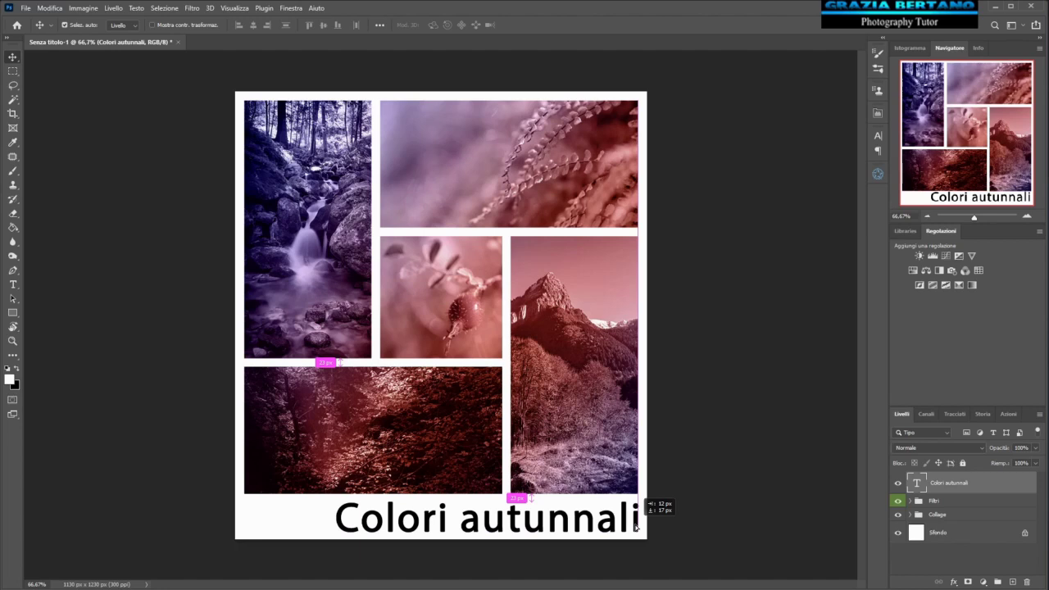
{"action": "left_click_drag", "start_coordinate": [635, 525], "coordinate": [637, 527]}
{"action": "left_click_drag", "start_coordinate": [636, 527], "coordinate": [636, 524]}
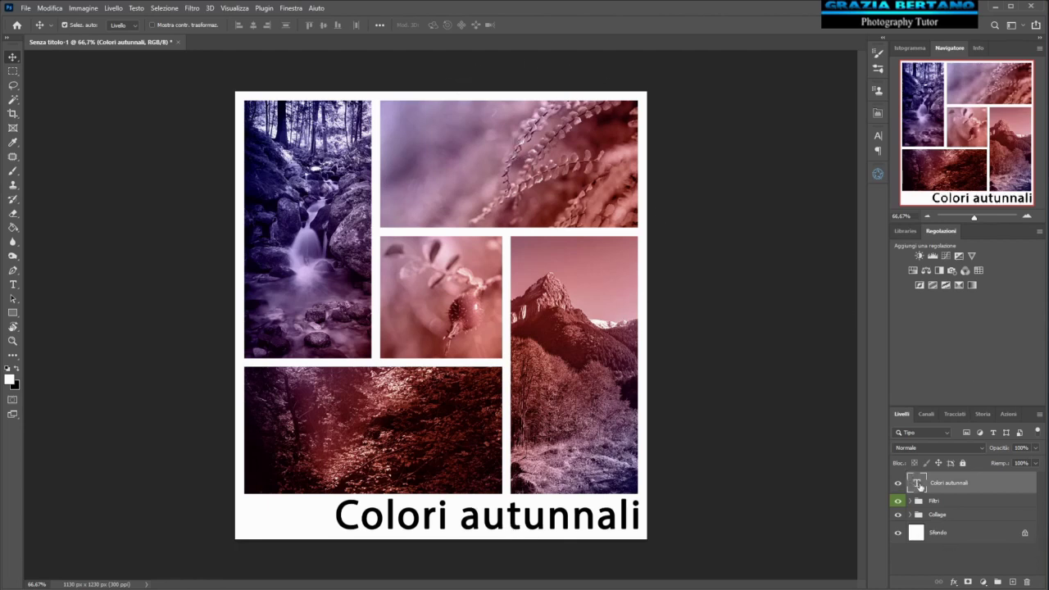
{"action": "double_click", "coordinate": [916, 483]}
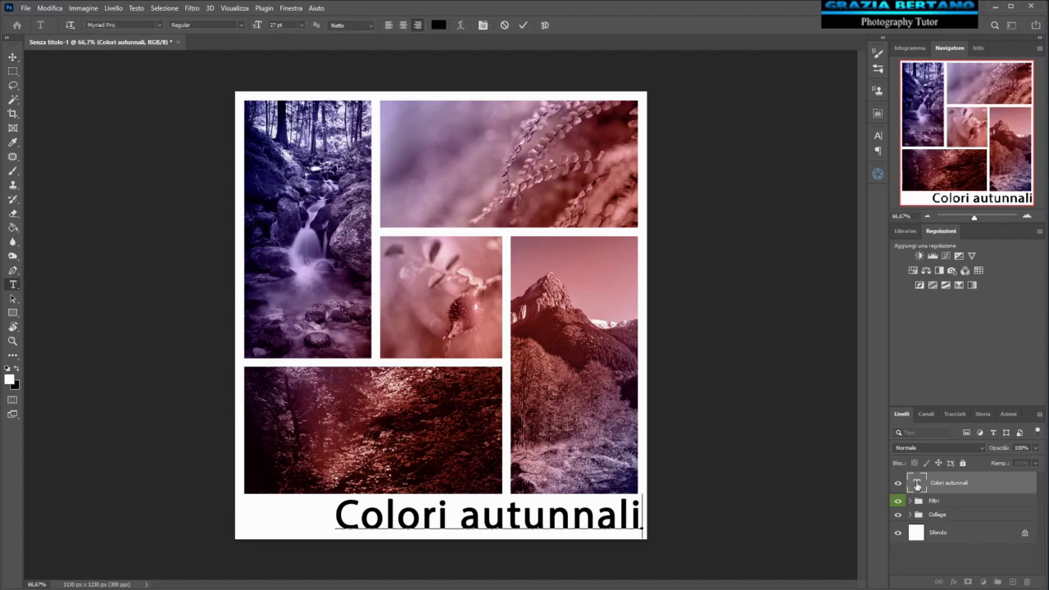
Step: Enlarge the whole caption from 27 pt to 32 pt
{"action": "key", "text": "ctrl+a"}
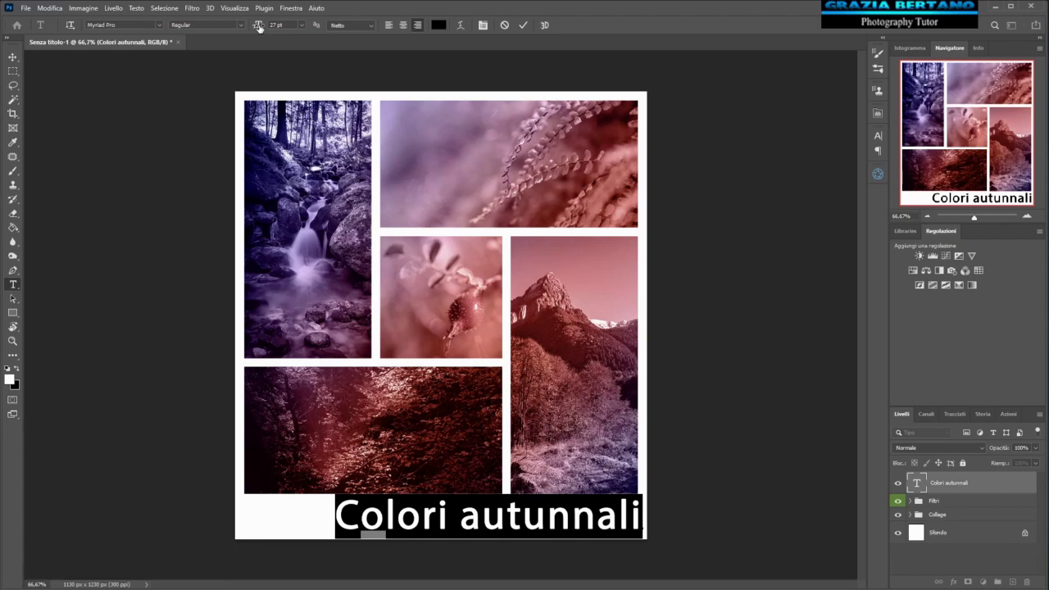
{"action": "left_click_drag", "start_coordinate": [258, 27], "coordinate": [256, 29]}
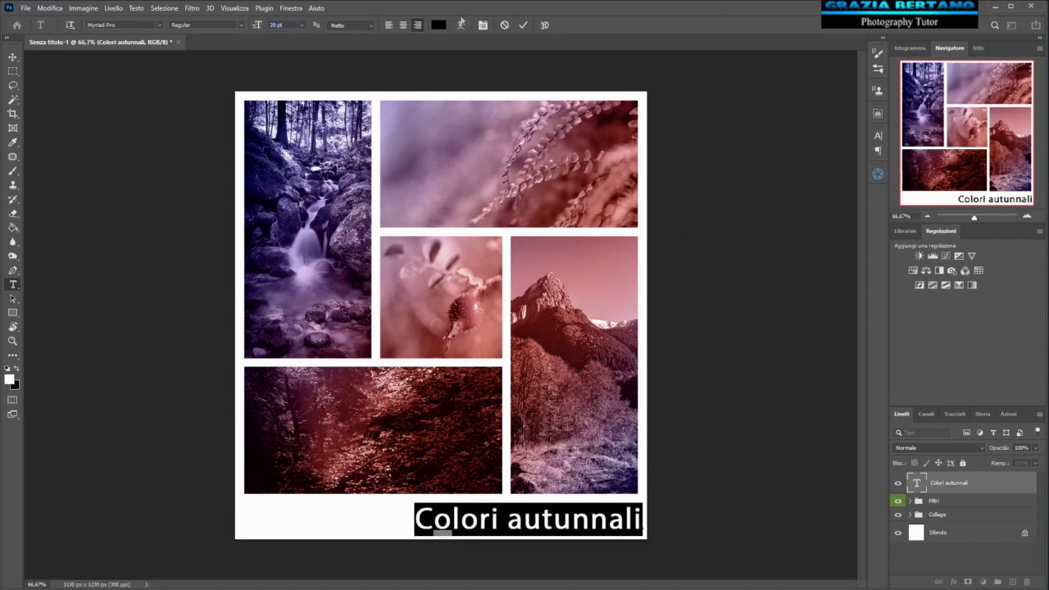
{"action": "left_click", "coordinate": [522, 27]}
{"action": "key", "text": "v"}
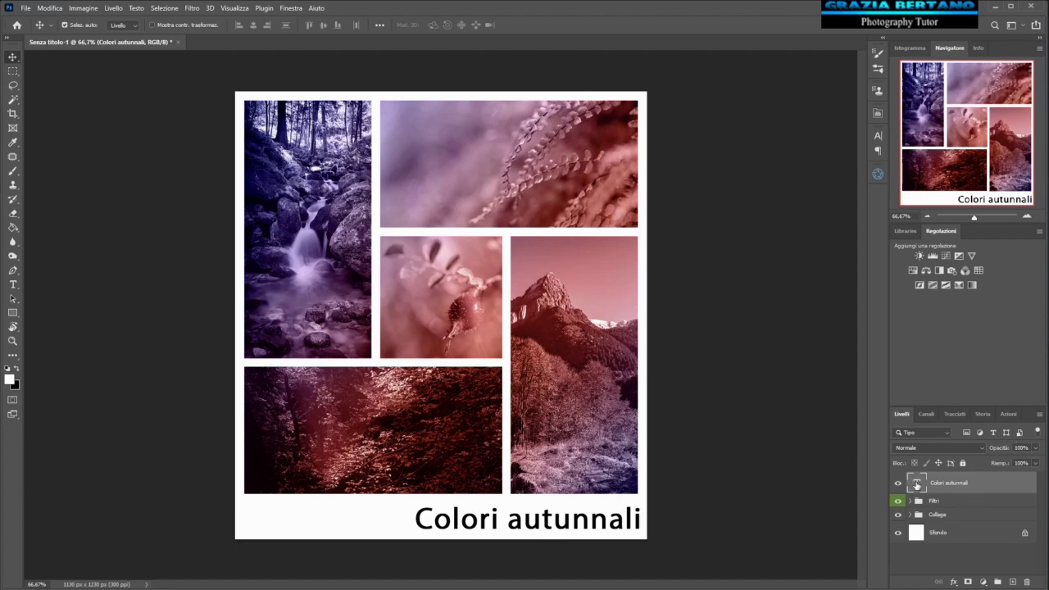
Step: Recolour the caption mauve a37a9e sampled from the photo, and move it below Filtri
{"action": "double_click", "coordinate": [916, 484]}
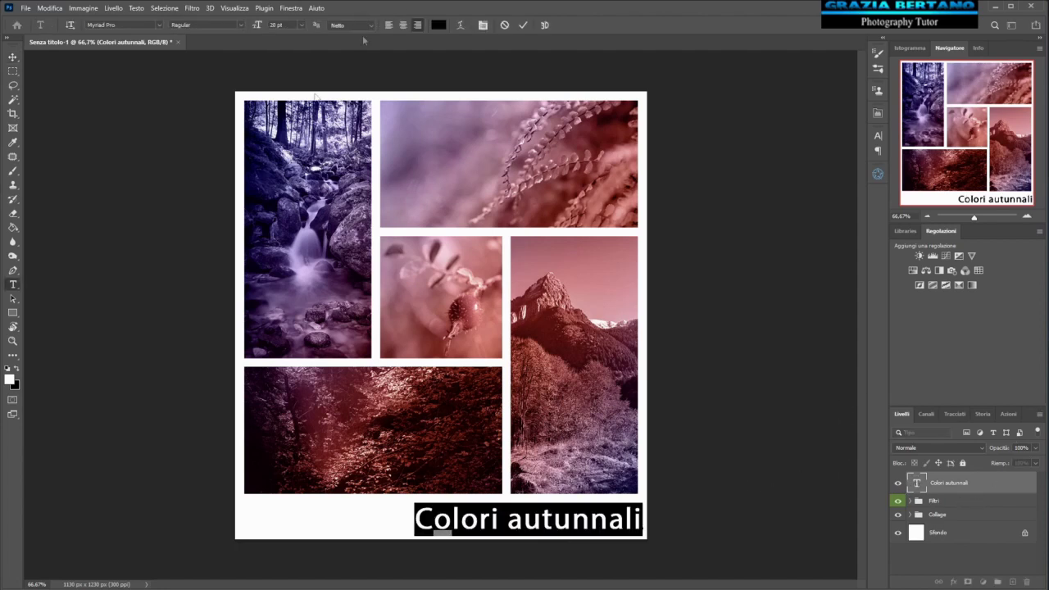
{"action": "left_click", "coordinate": [438, 25]}
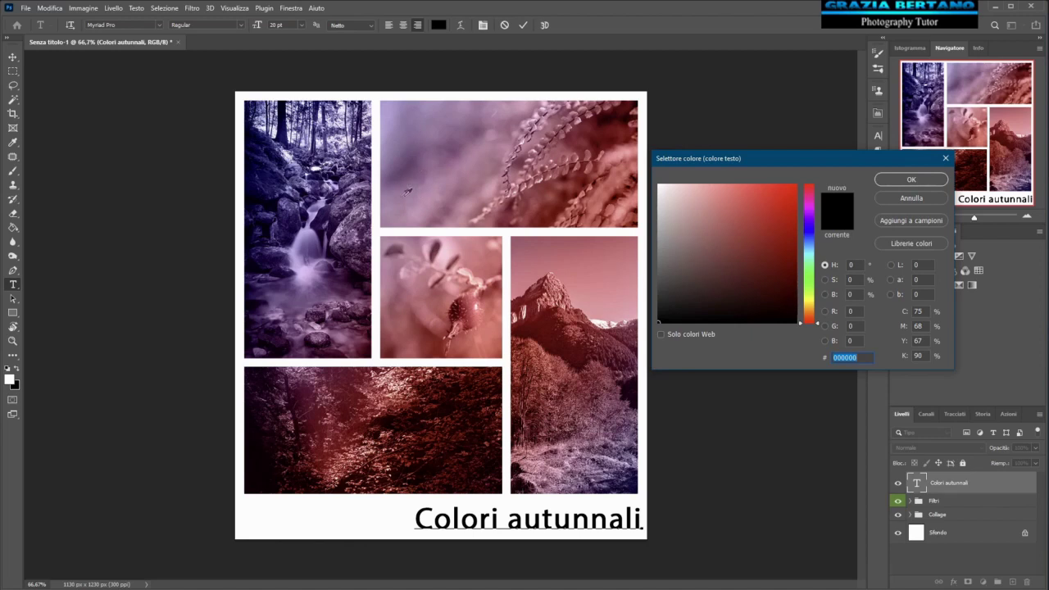
{"action": "left_click", "coordinate": [396, 191]}
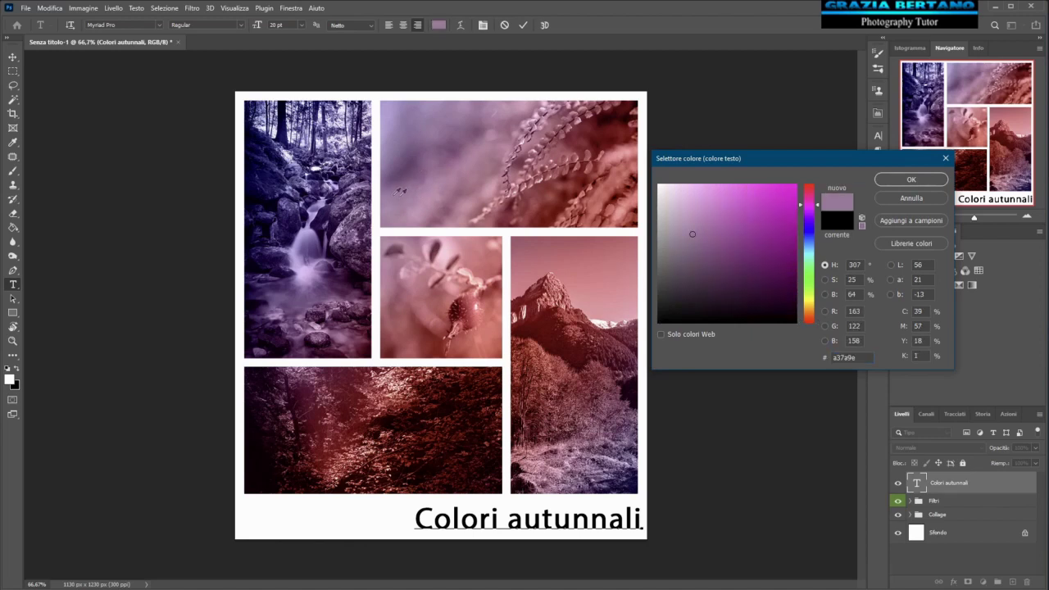
{"action": "left_click", "coordinate": [910, 180]}
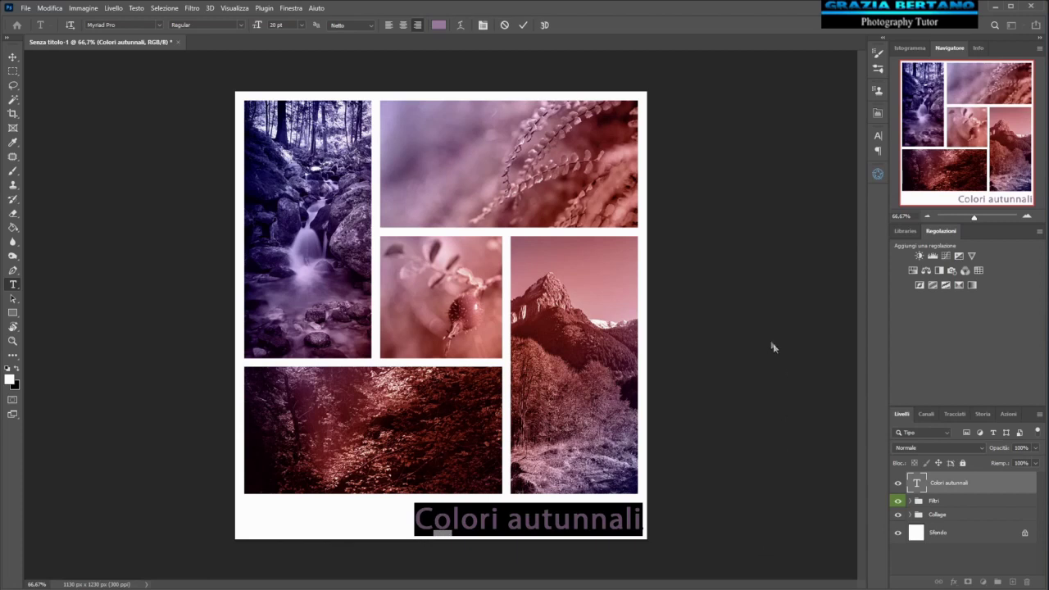
{"action": "left_click", "coordinate": [524, 25]}
{"action": "key", "text": "v"}
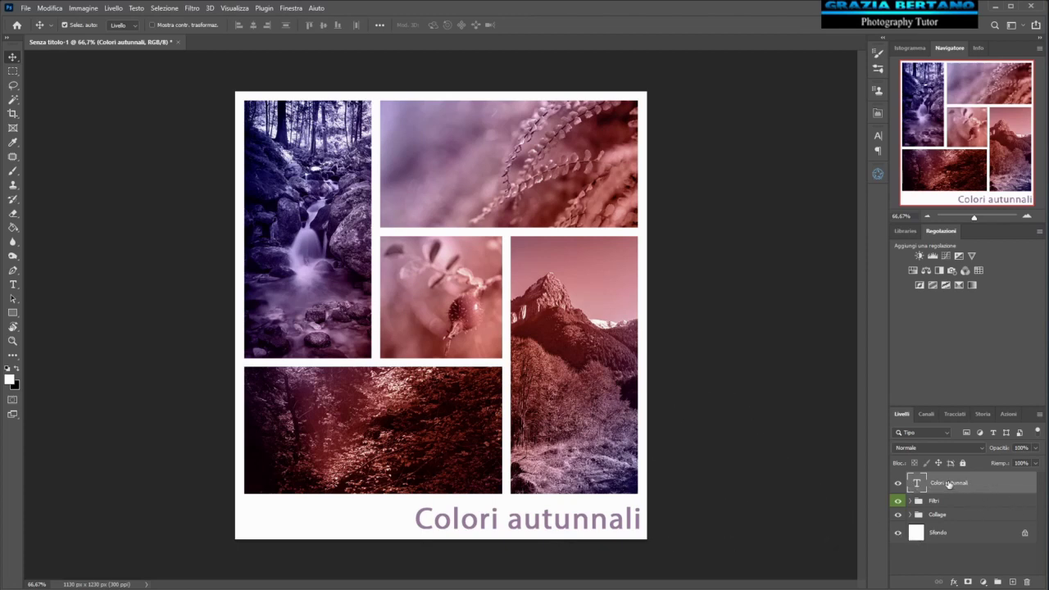
{"action": "left_click_drag", "start_coordinate": [948, 484], "coordinate": [964, 510]}
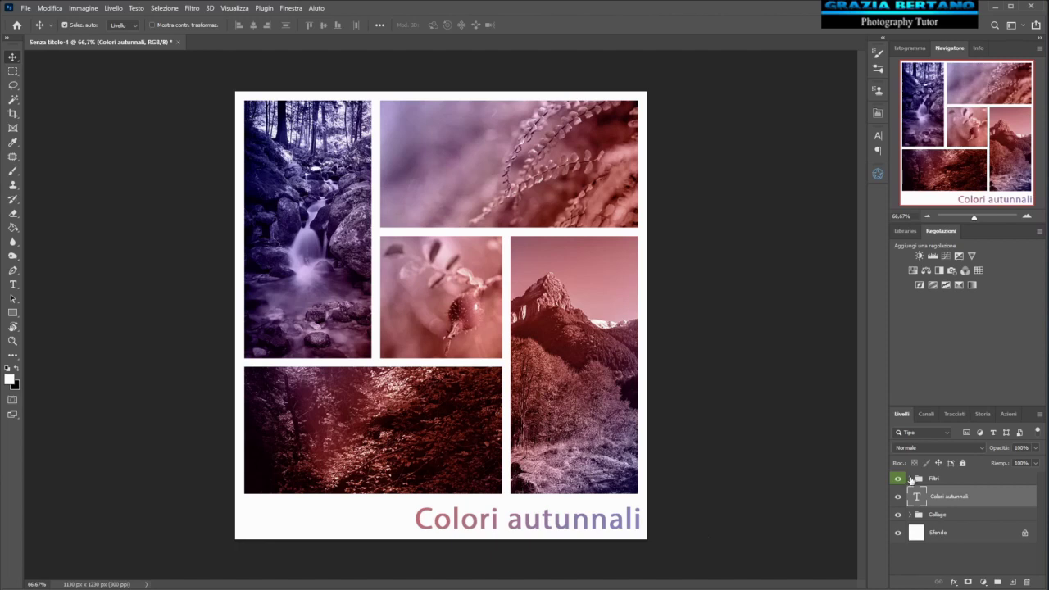
Step: Compare Filtro rosso e blu against Lomografia inside Filtri, keeping the red-blue filter on
{"action": "left_click", "coordinate": [911, 478]}
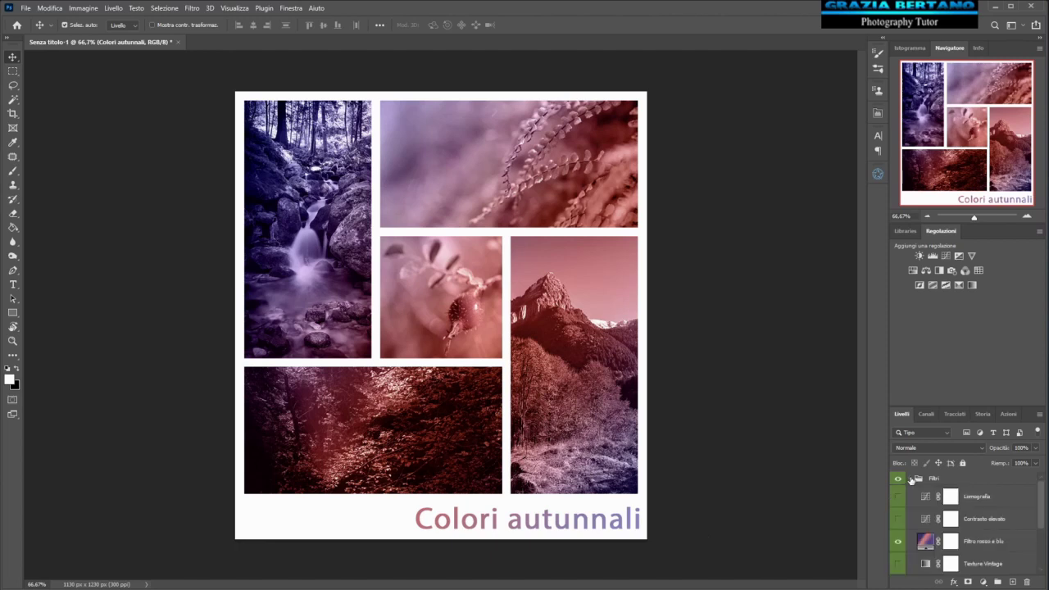
{"action": "left_click", "coordinate": [897, 543]}
{"action": "left_click", "coordinate": [898, 497]}
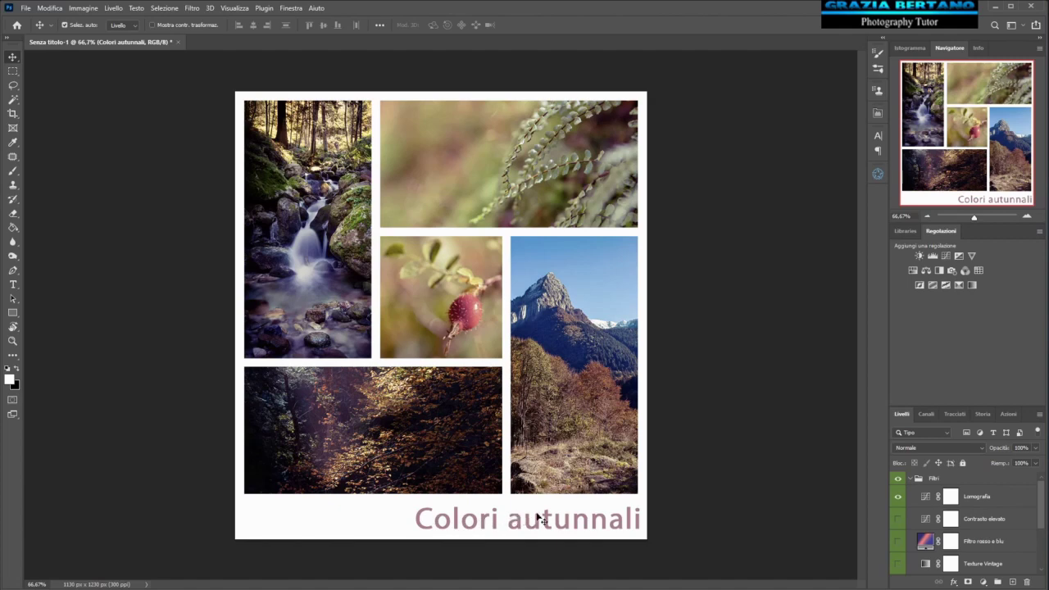
{"action": "left_click", "coordinate": [899, 498]}
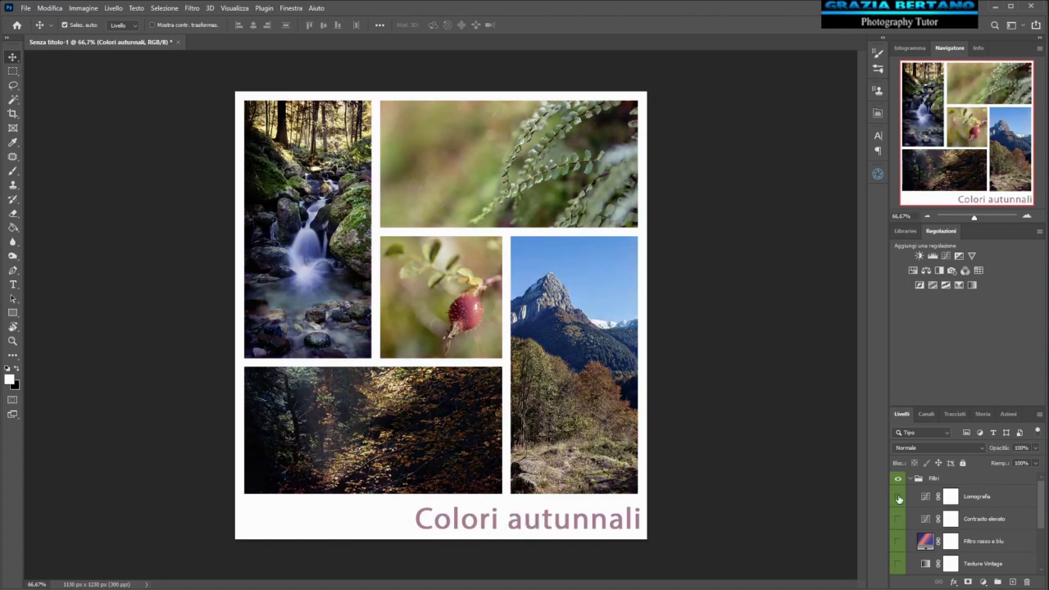
{"action": "left_click", "coordinate": [899, 542]}
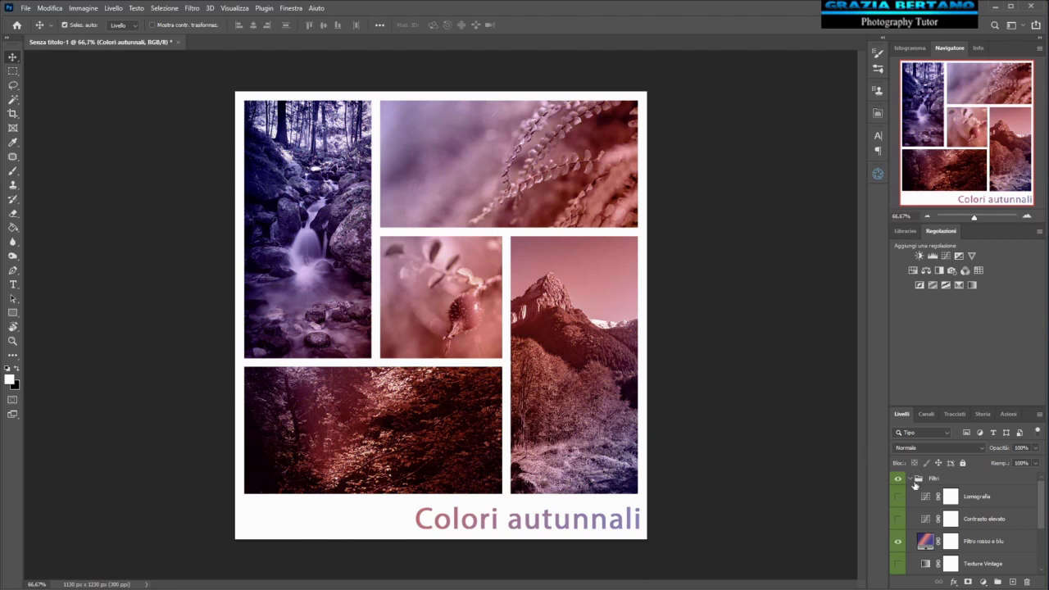
{"action": "left_click", "coordinate": [910, 479]}
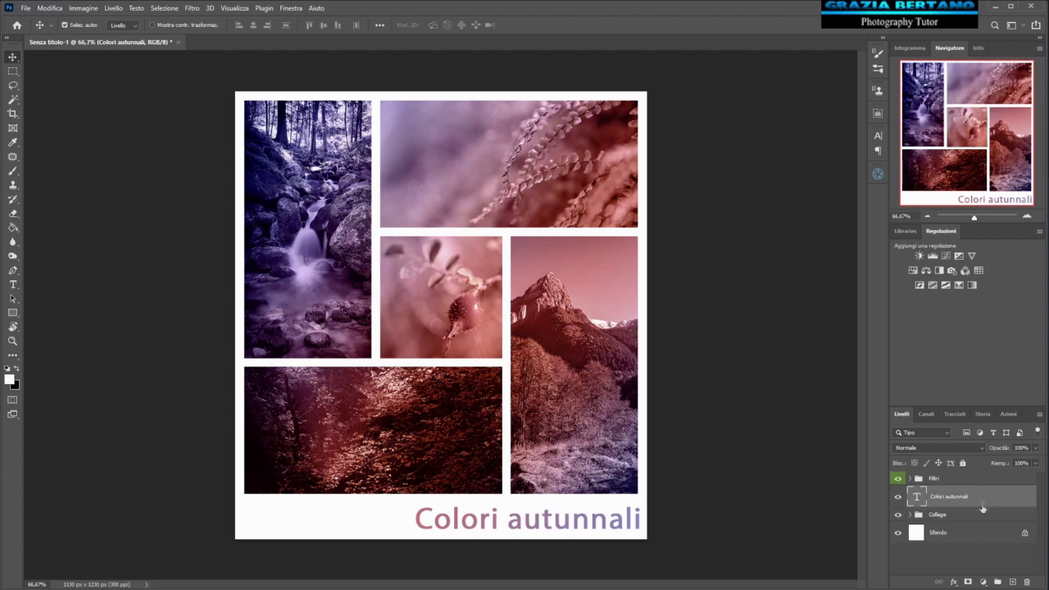
Step: Add a 2 px Traccia stroke in dark blue 0d0a46, sampled from the waterfall, to the caption
{"action": "left_click", "coordinate": [953, 583]}
{"action": "left_click", "coordinate": [769, 576]}
{"action": "mouse_move", "coordinate": [740, 348]}
{"action": "left_mouse_down"}
{"action": "mouse_move", "coordinate": [996, 340]}
{"action": "mouse_move", "coordinate": [940, 342]}
{"action": "left_mouse_up"}
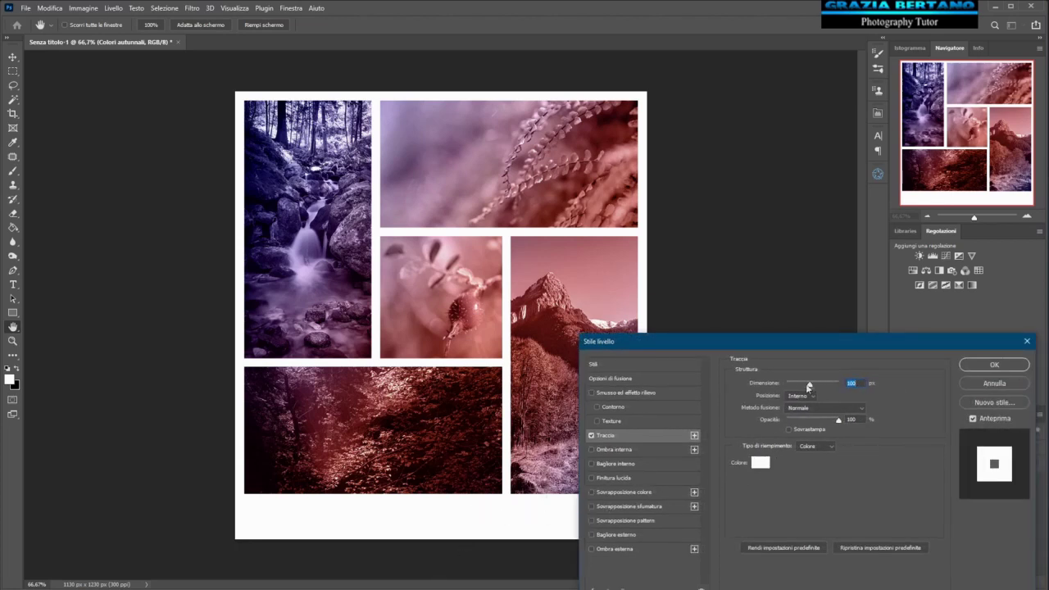
{"action": "left_click_drag", "start_coordinate": [809, 387], "coordinate": [779, 385]}
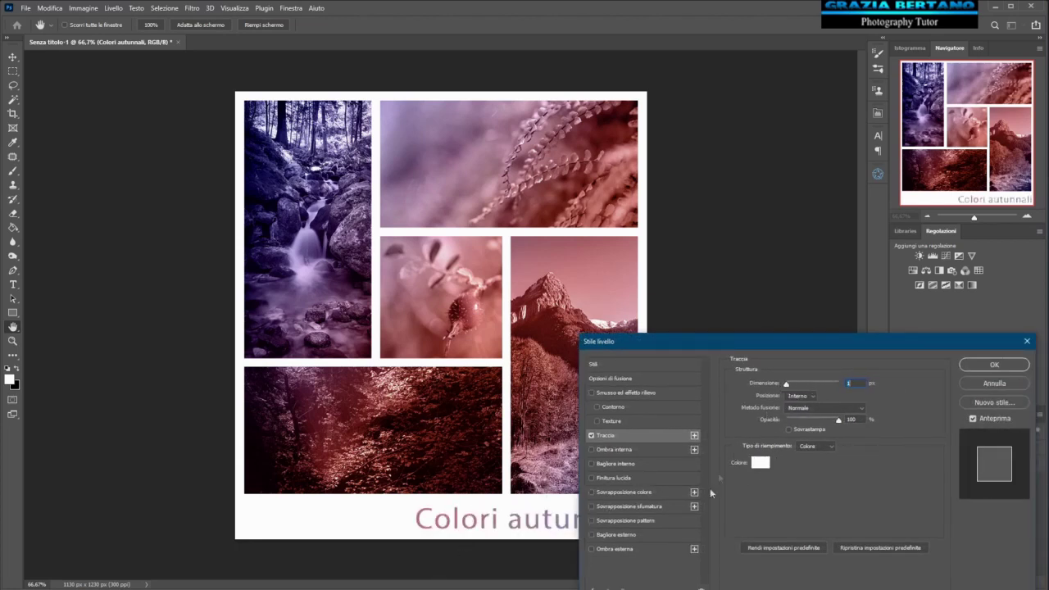
{"action": "left_click_drag", "start_coordinate": [785, 385], "coordinate": [788, 386]}
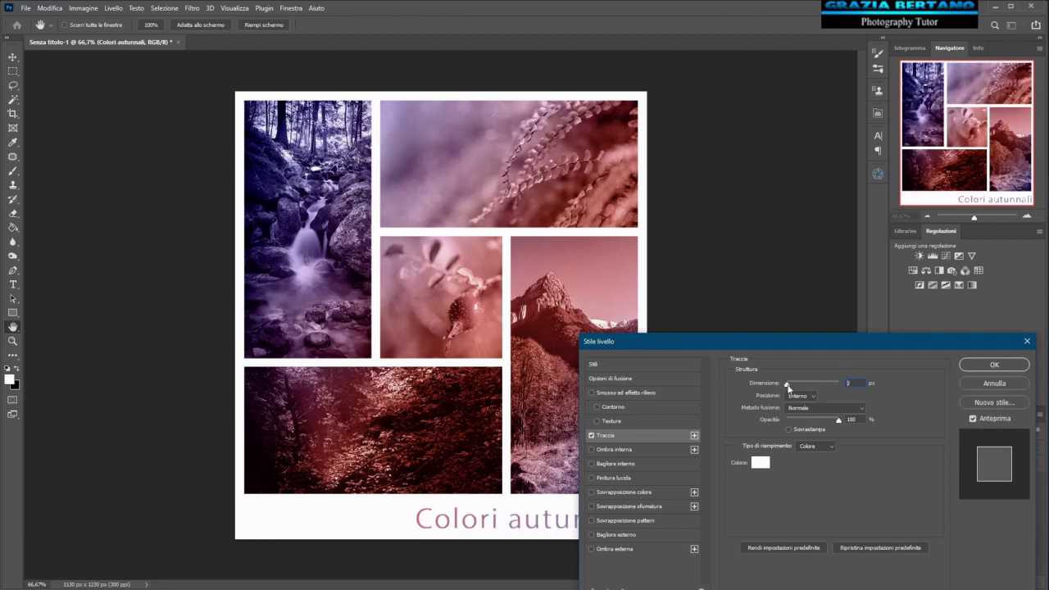
{"action": "left_click", "coordinate": [760, 462]}
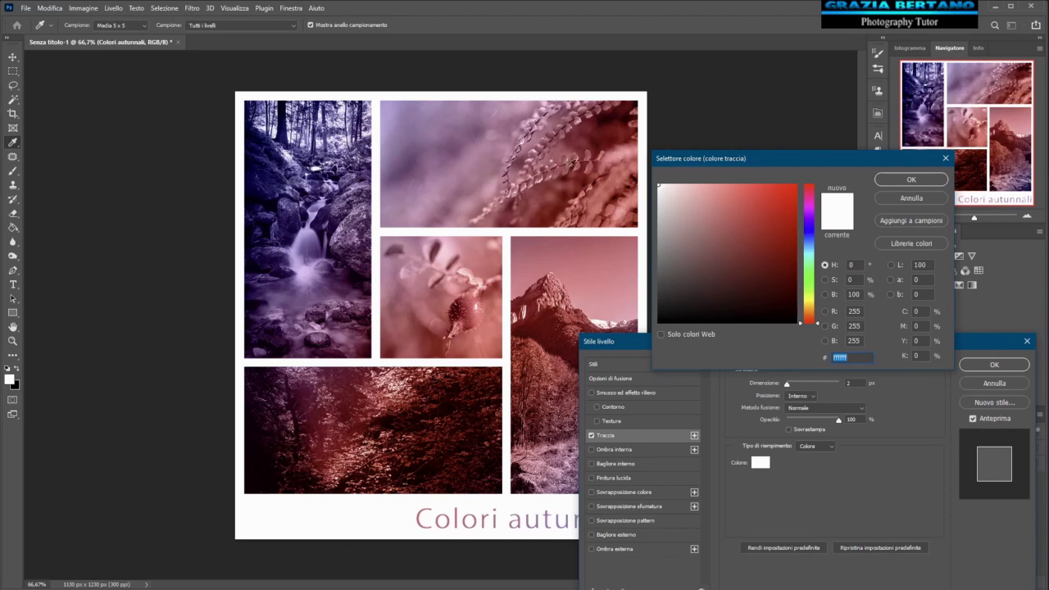
{"action": "left_click", "coordinate": [570, 155]}
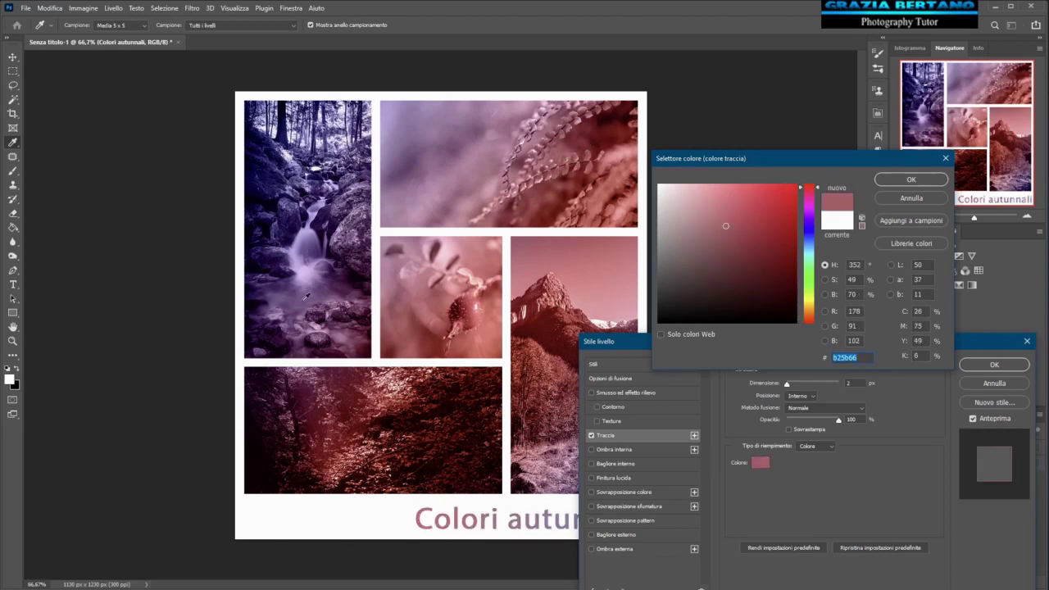
{"action": "left_click", "coordinate": [274, 174]}
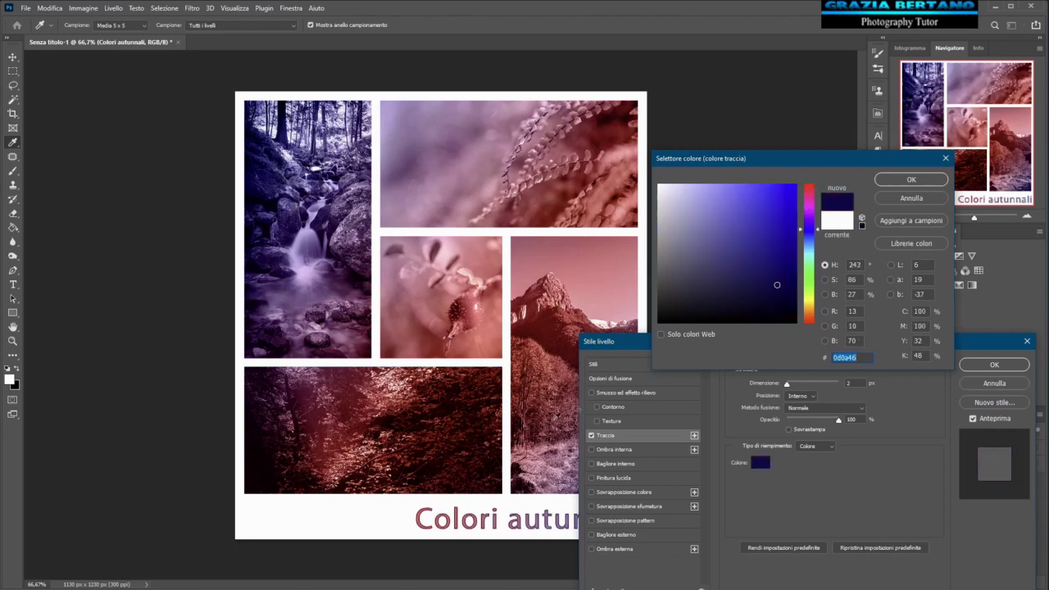
{"action": "left_click", "coordinate": [910, 180]}
{"action": "left_click", "coordinate": [994, 365]}
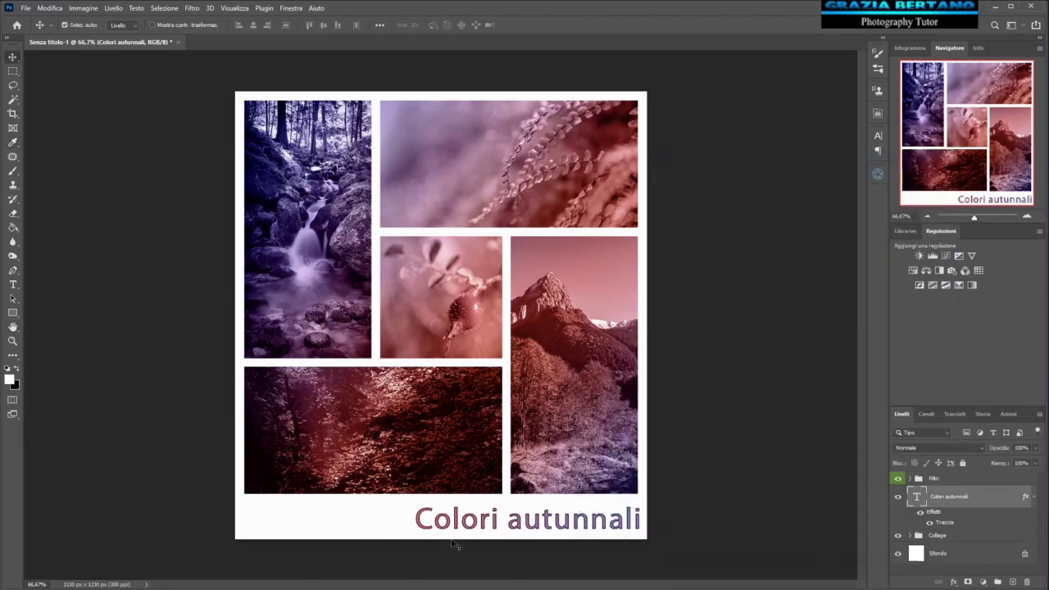
{"action": "scroll", "coordinate": [680, 549], "scroll_direction": "up", "scroll_amount": 5}
{"action": "double_click", "coordinate": [916, 497]}
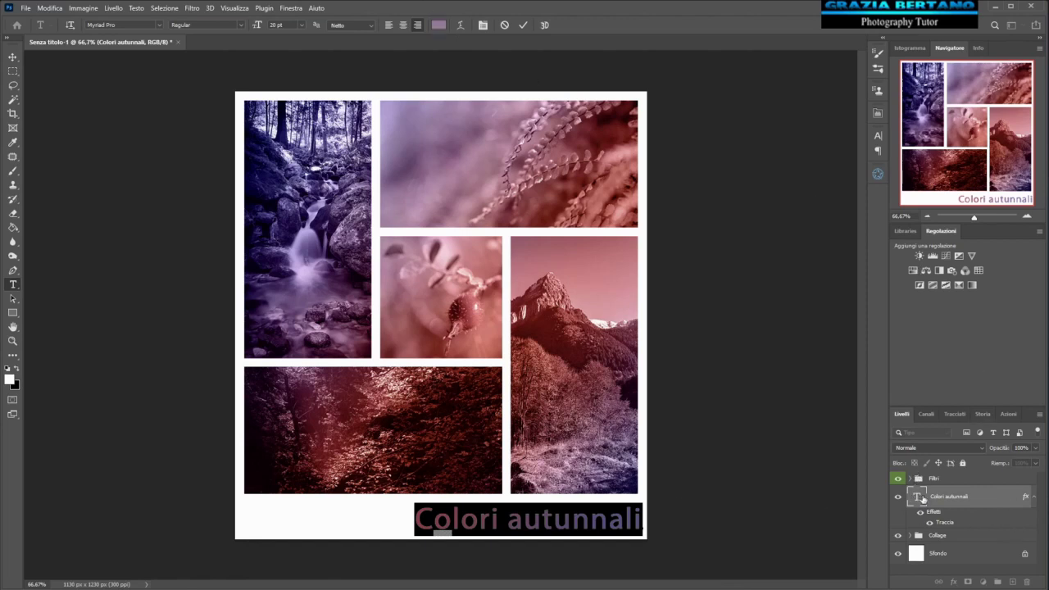
{"action": "key", "text": "Escape"}
{"action": "key", "text": "v"}
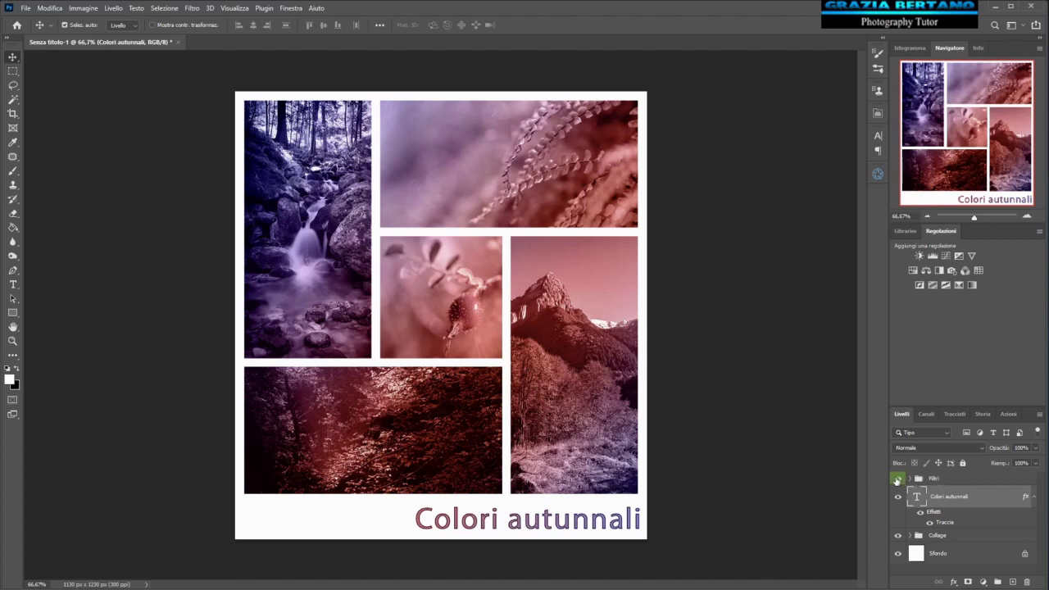
{"action": "left_click", "coordinate": [898, 479]}
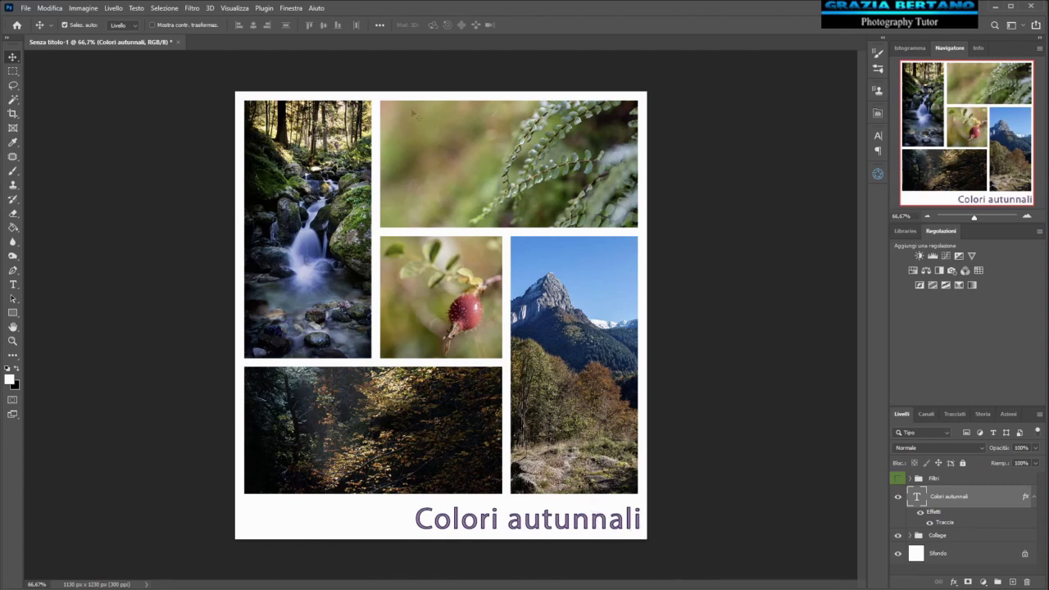
{"action": "left_click", "coordinate": [897, 477]}
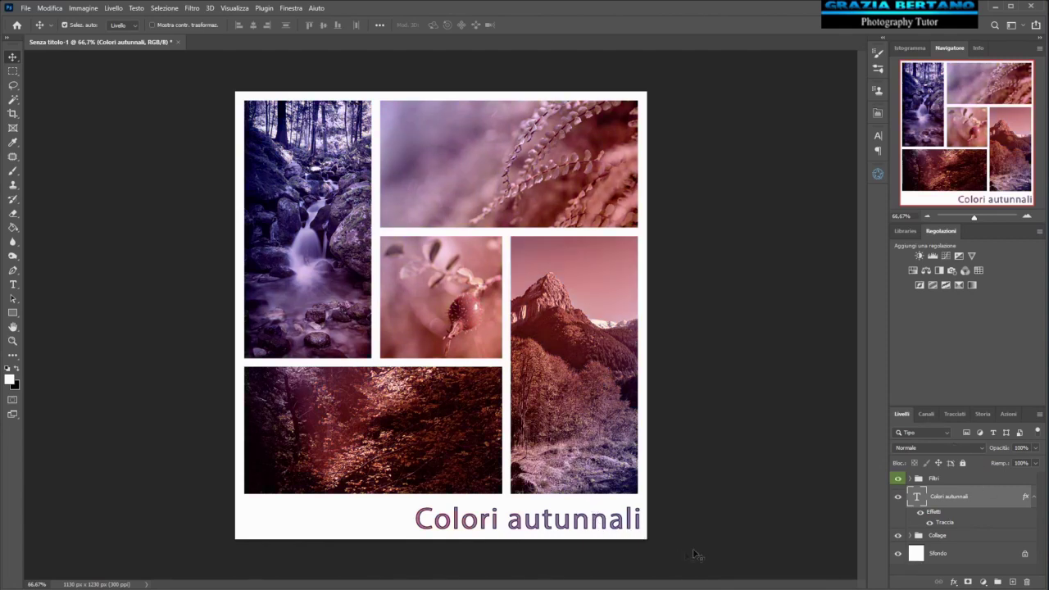